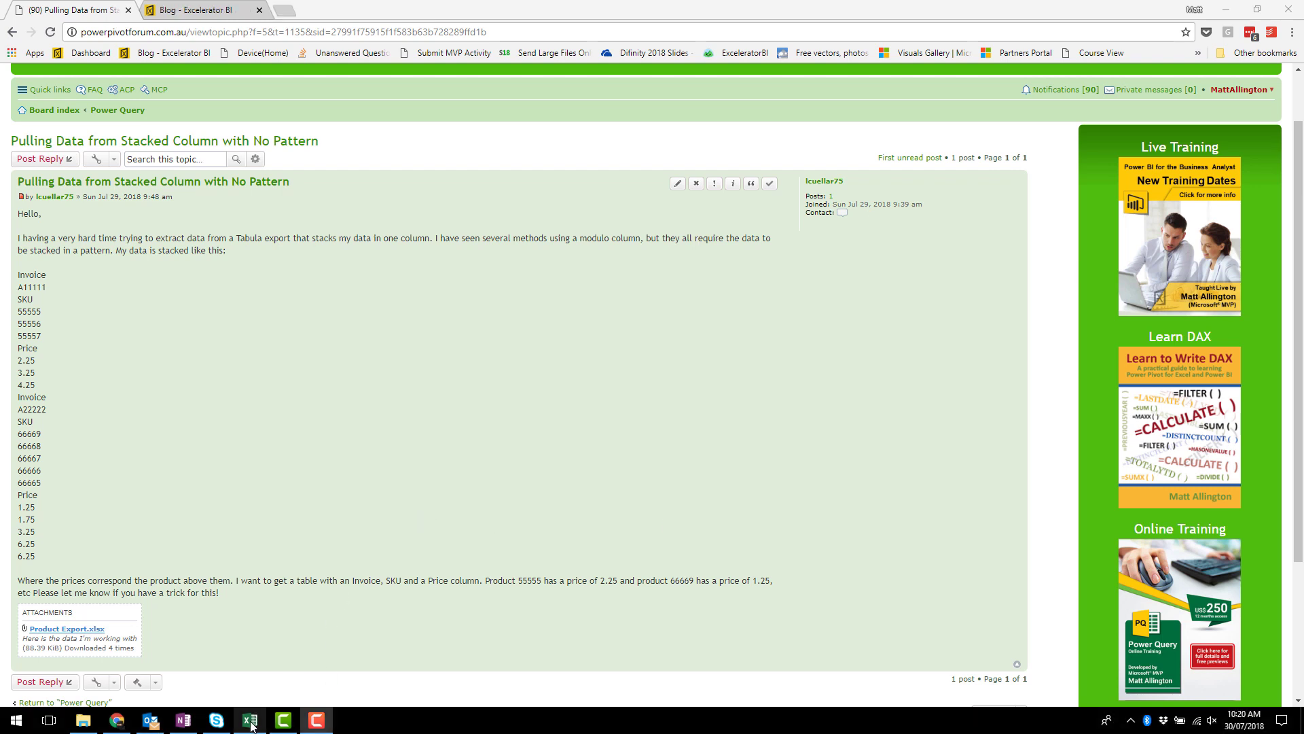
Bring up the Product Export workbook and select the first two invoice blocks, A1:A7 and A8:A20
left_click(248, 720)
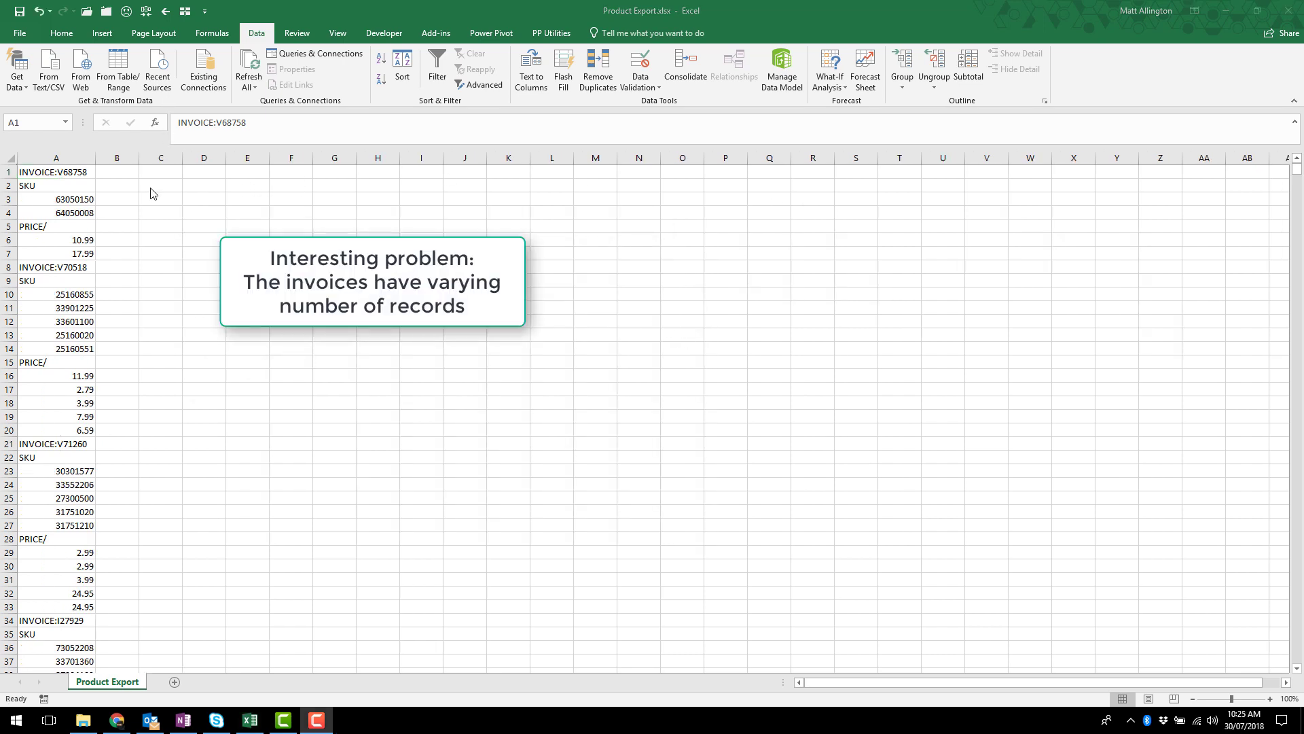
left_click(52, 174)
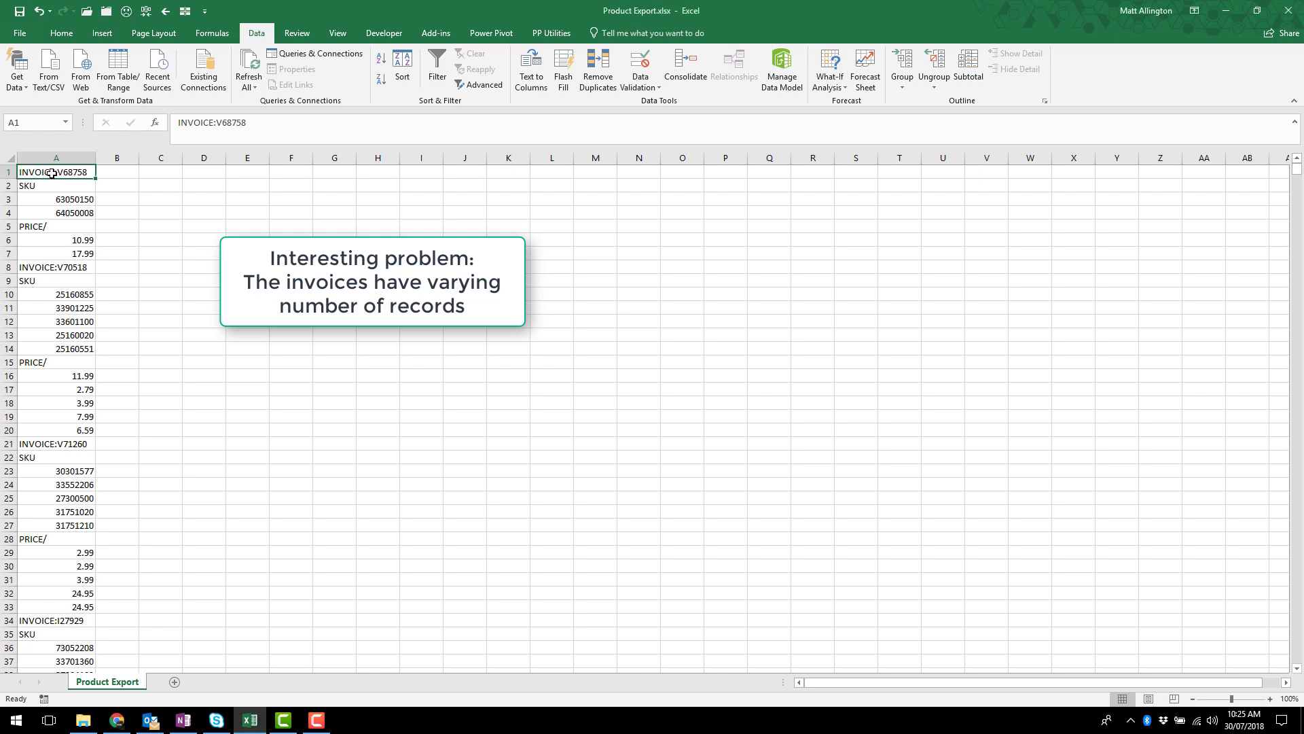
left_click_drag(52, 174, 103, 261)
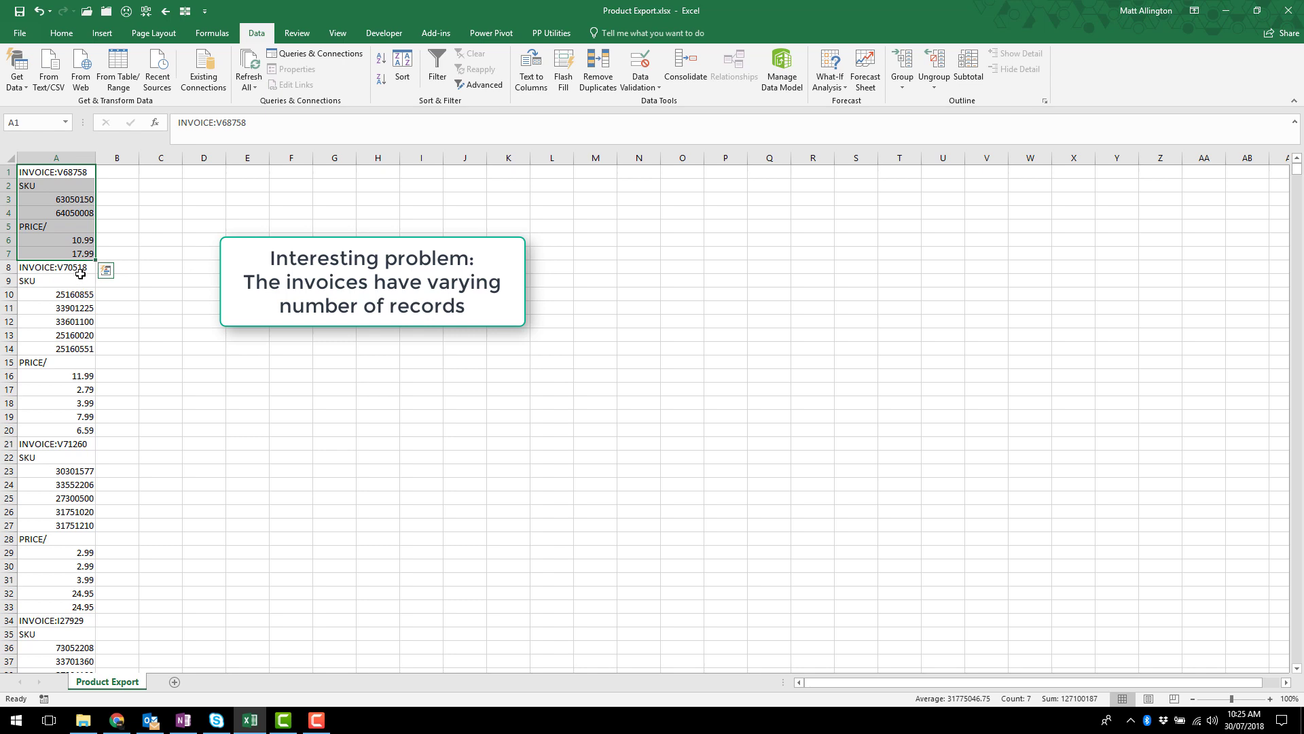
left_click_drag(80, 272, 63, 607)
Scroll down through the remaining invoice blocks and clear the selection
scroll(64, 606, "down", 3)
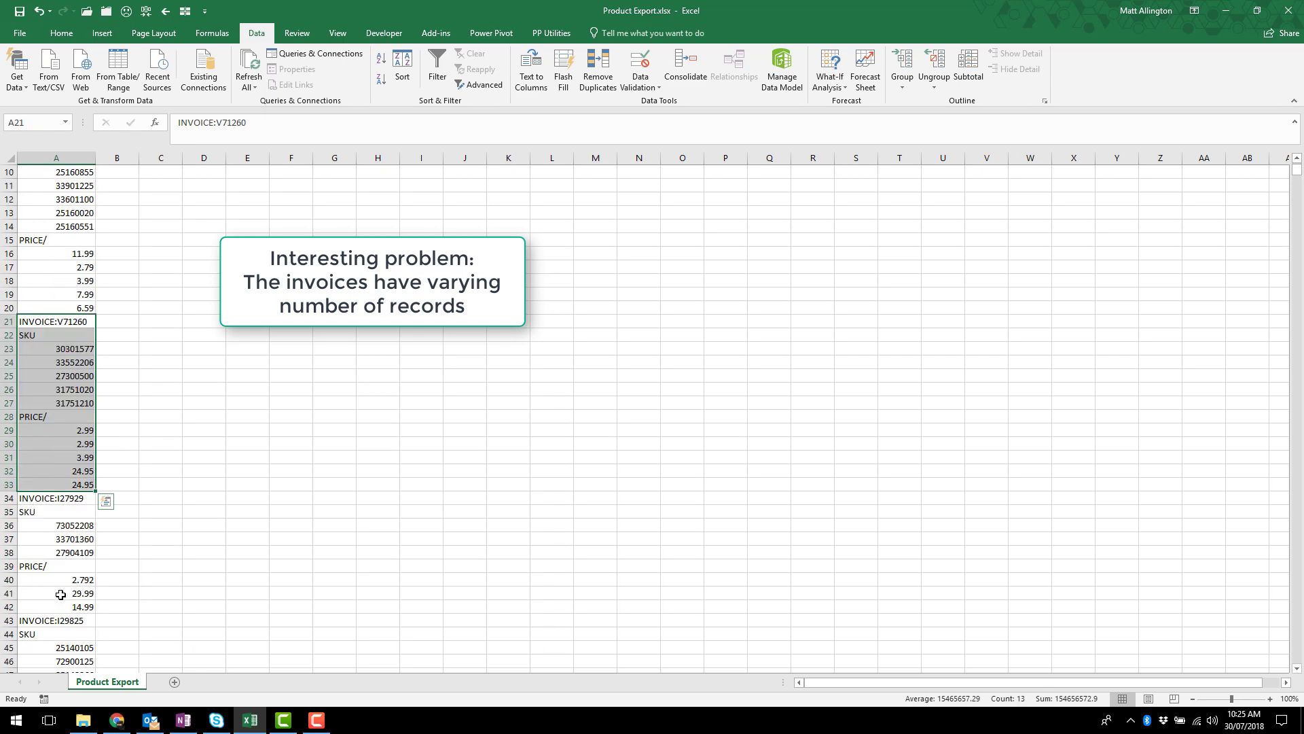
scroll(61, 595, "down", 4)
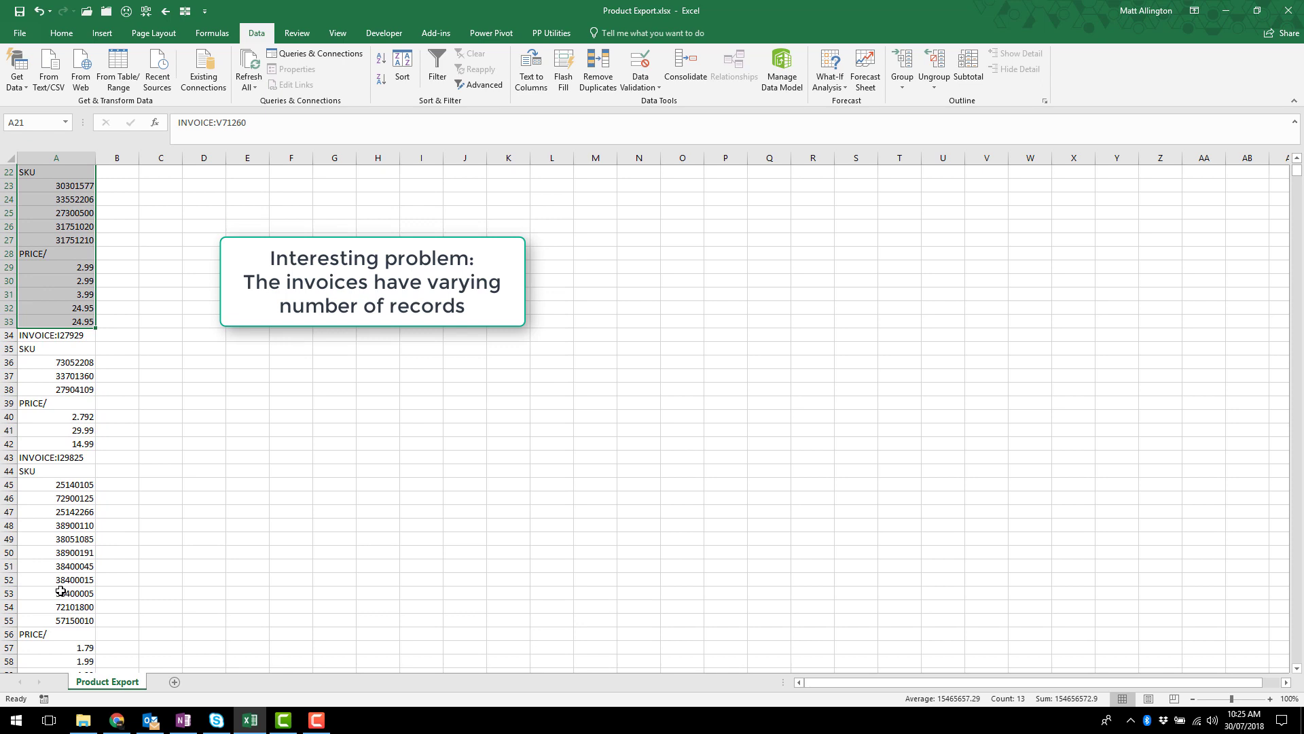
scroll(61, 591, "down", 2)
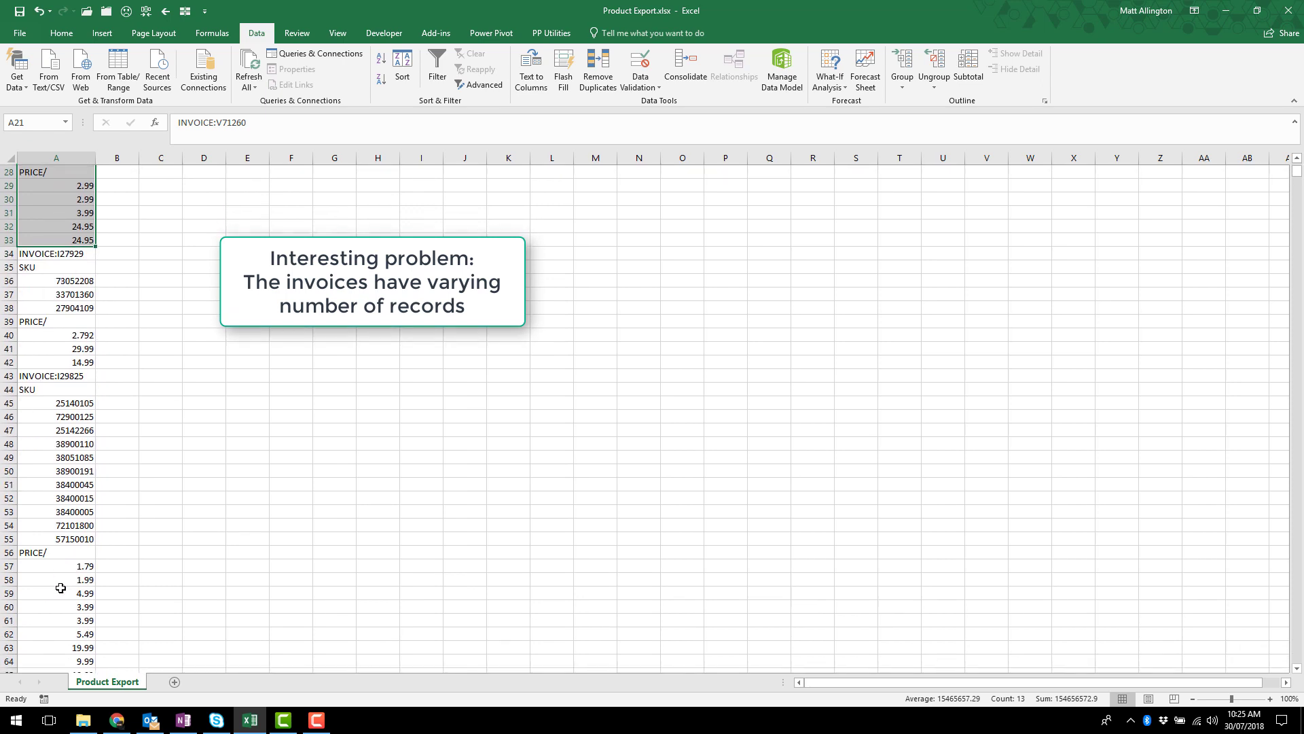
left_click(65, 470)
Turn column A's data into a table with row 1 treated as data, not headers
key("ctrl+Home")
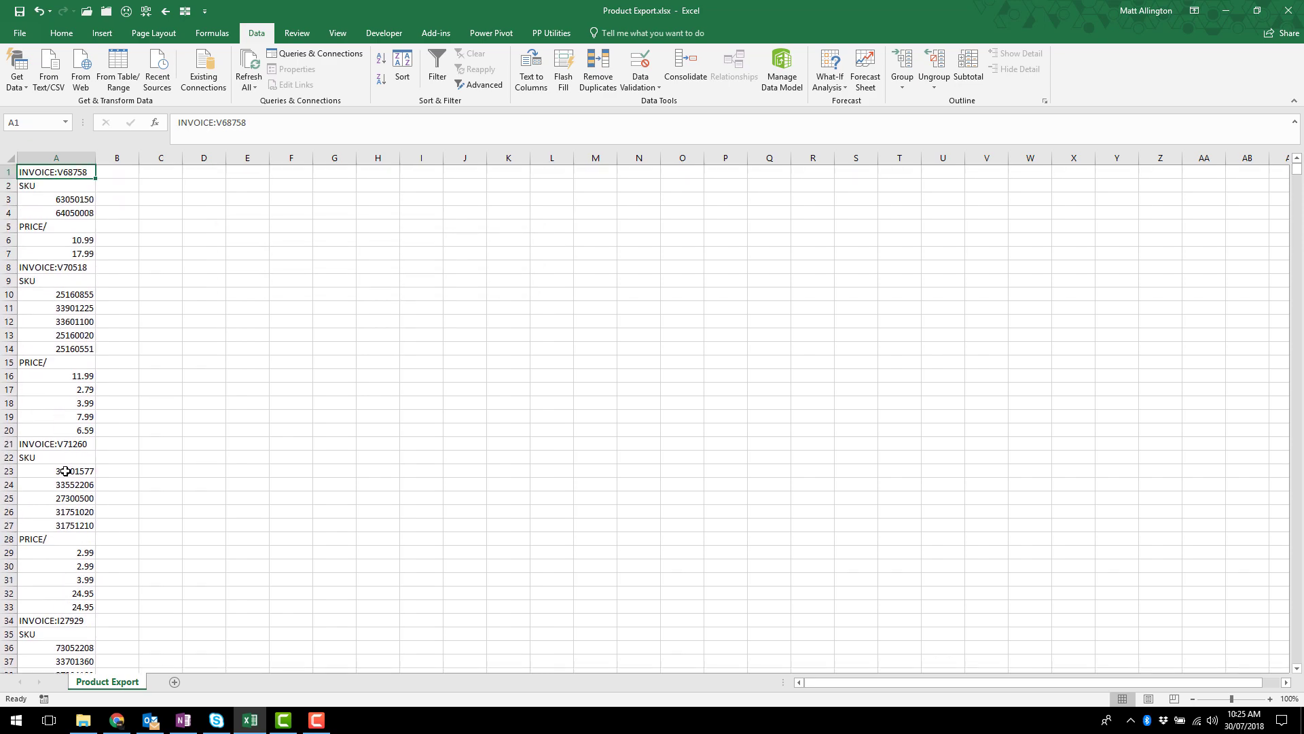
key("ctrl+t")
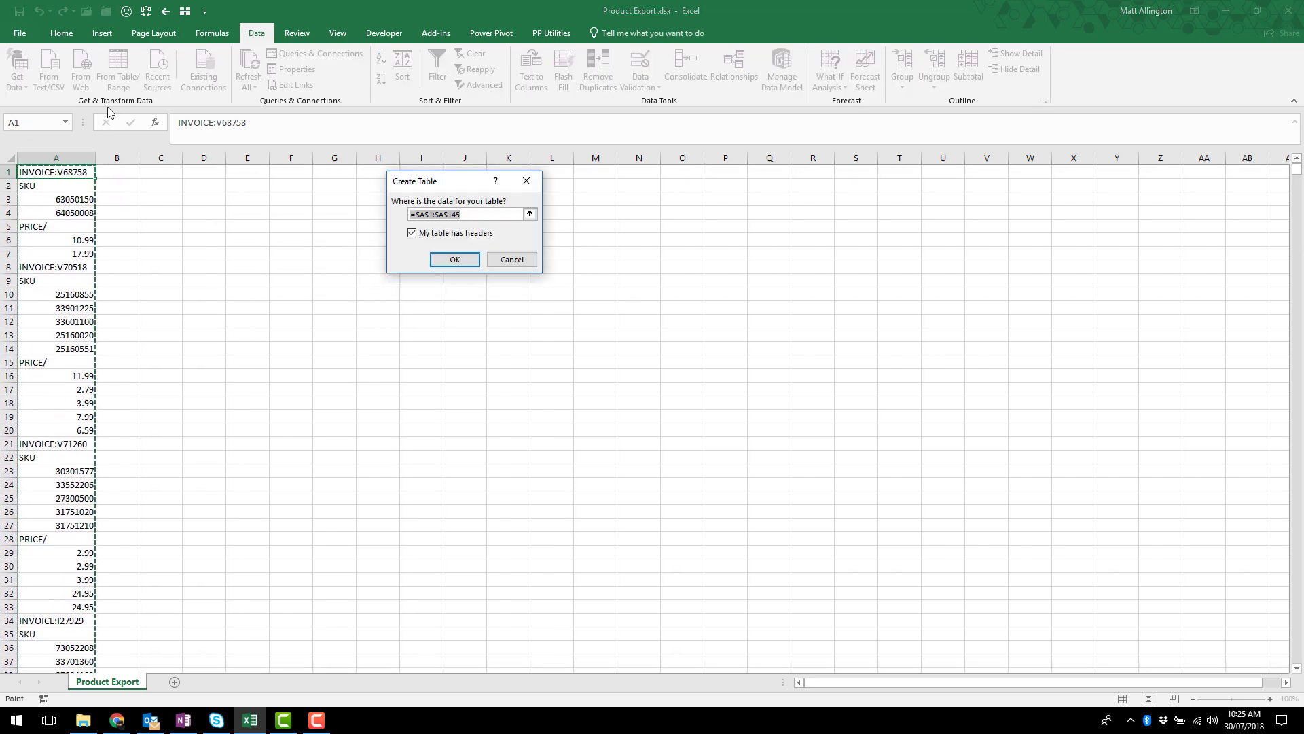
key("Return")
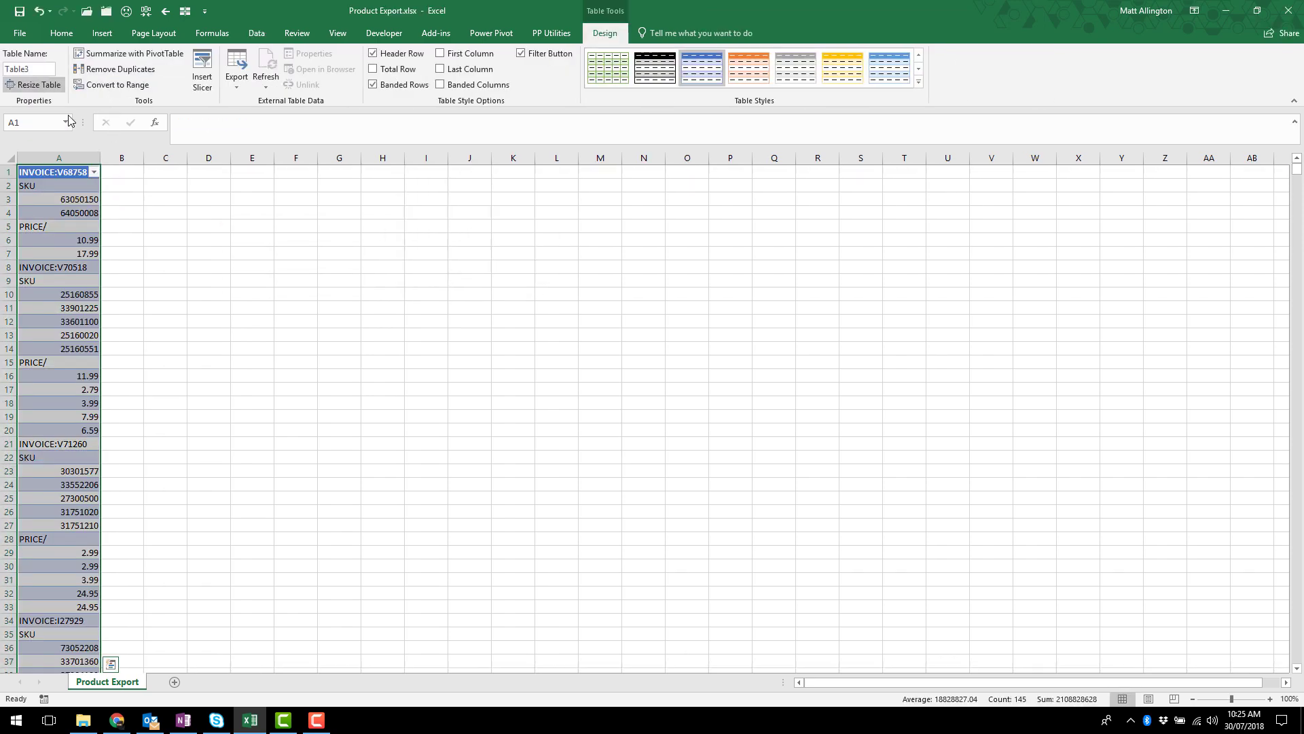
key("ctrl+z")
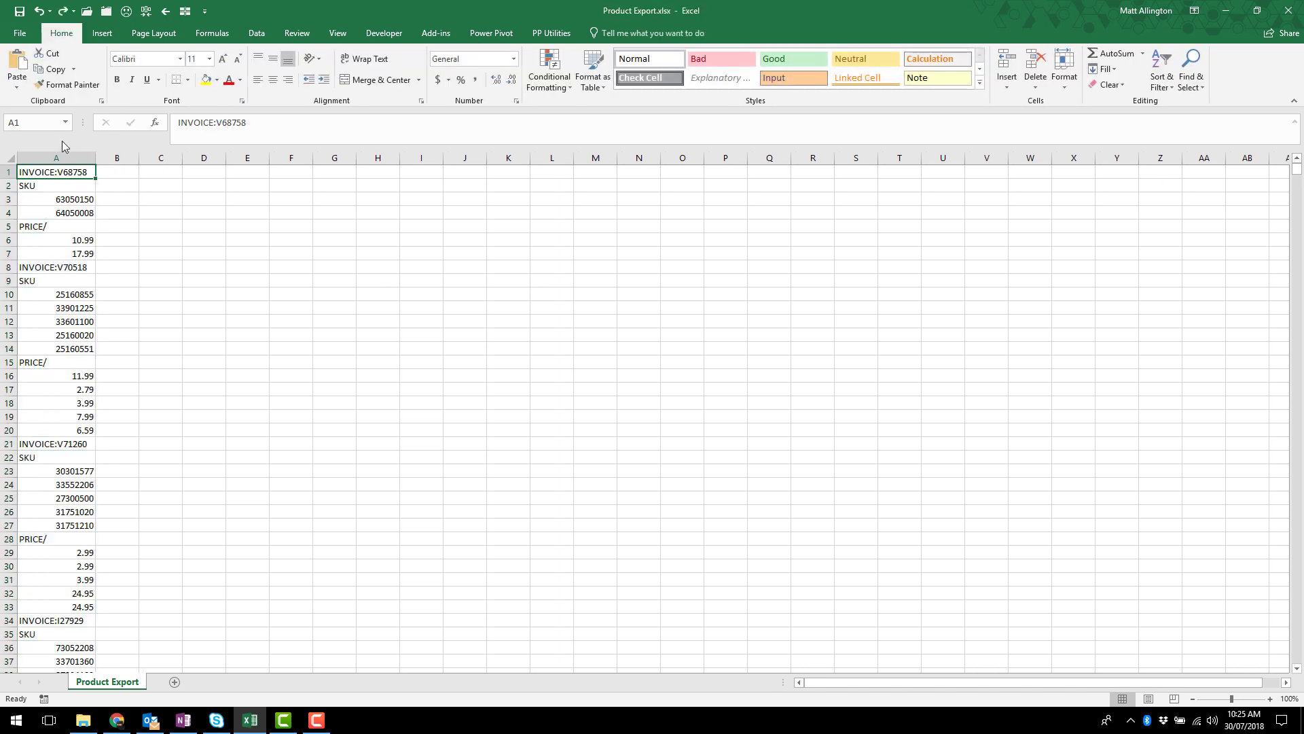
key("ctrl+t")
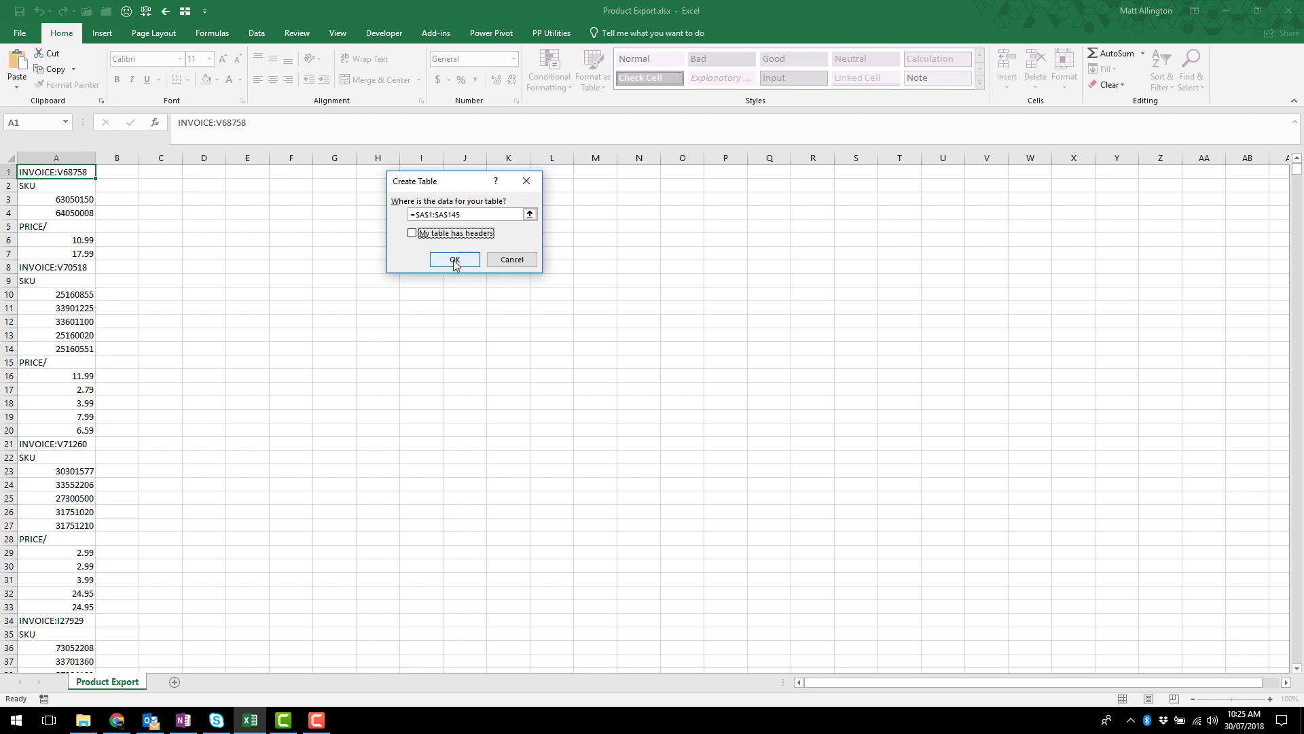
left_click(455, 263)
left_click(82, 226)
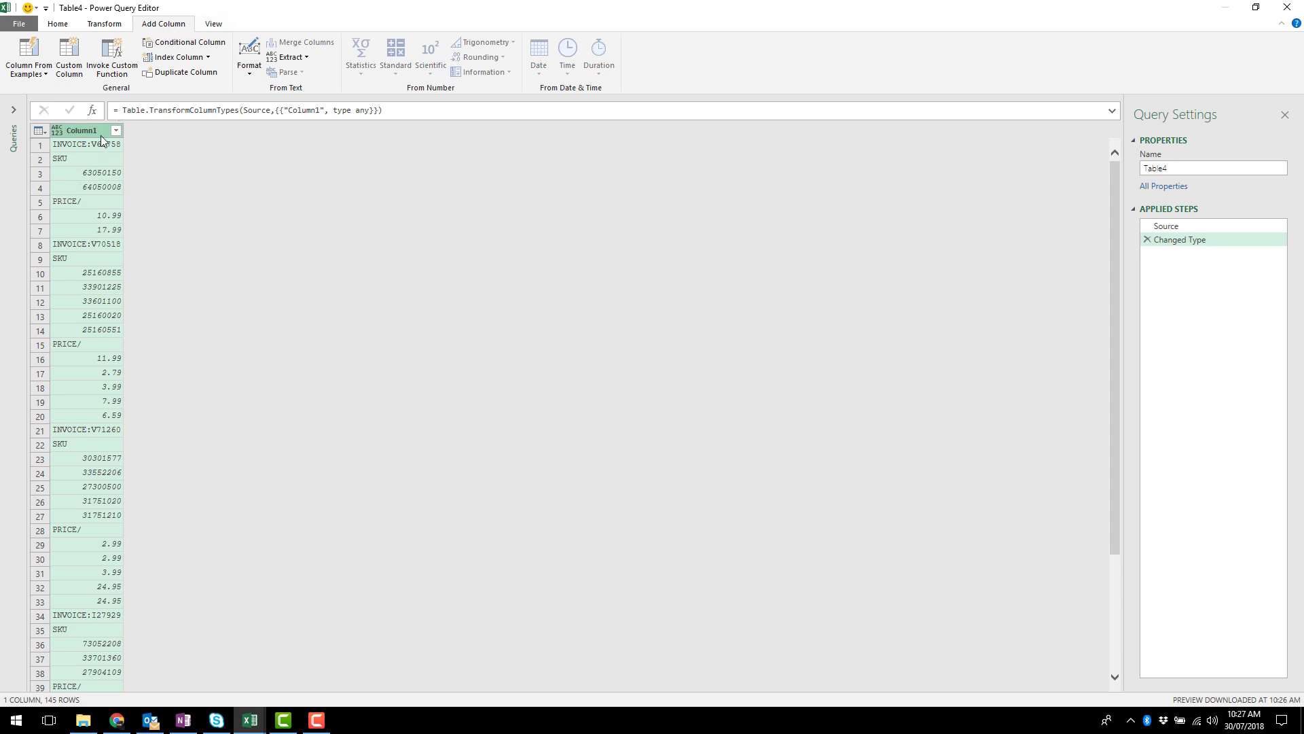
Duplicate Column1, split the copy at the colon, and fill Column1 - Copy.2 down
left_click(201, 72)
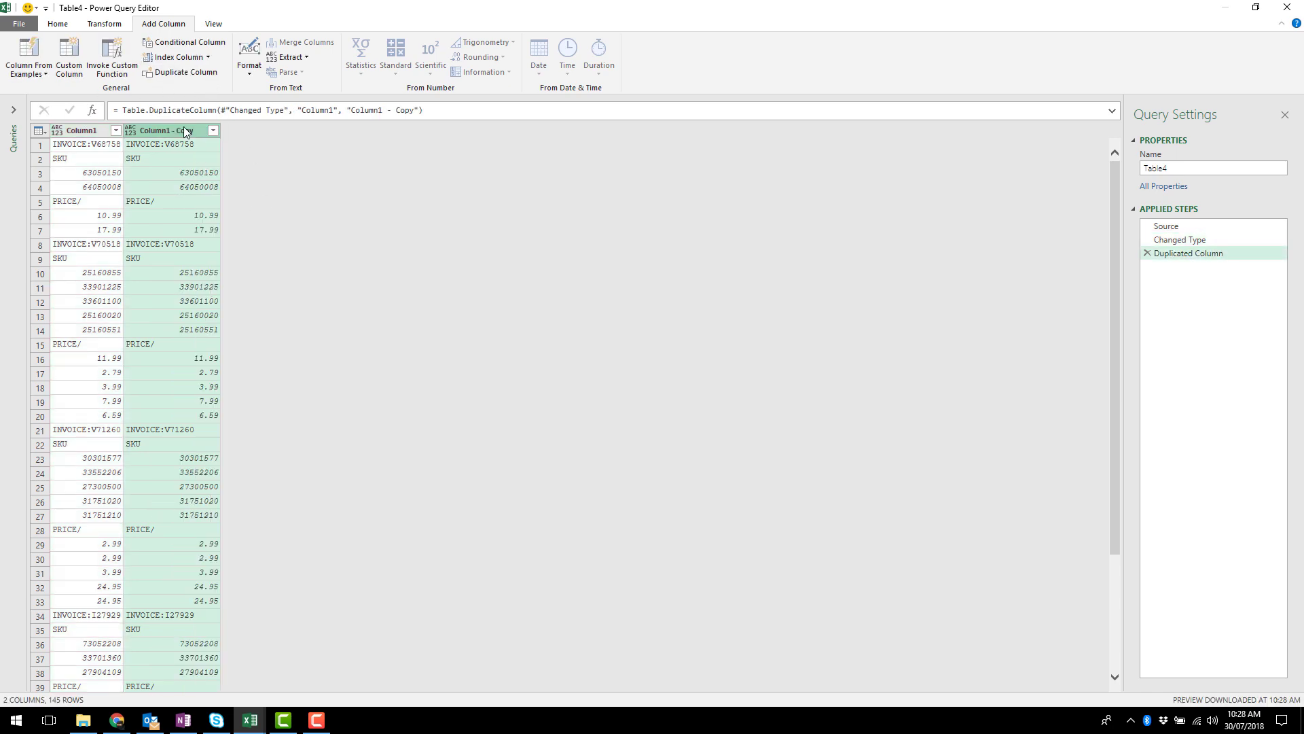
left_click(104, 25)
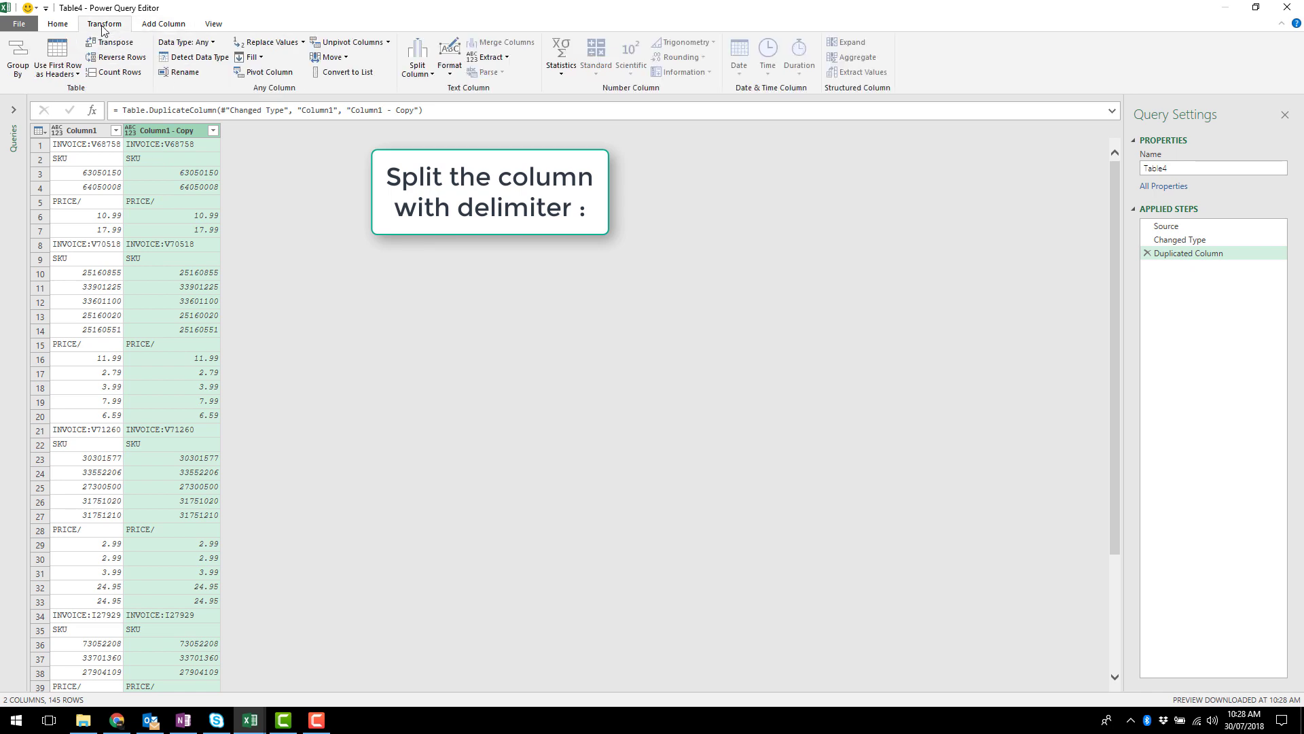
left_click(426, 76)
left_click(446, 94)
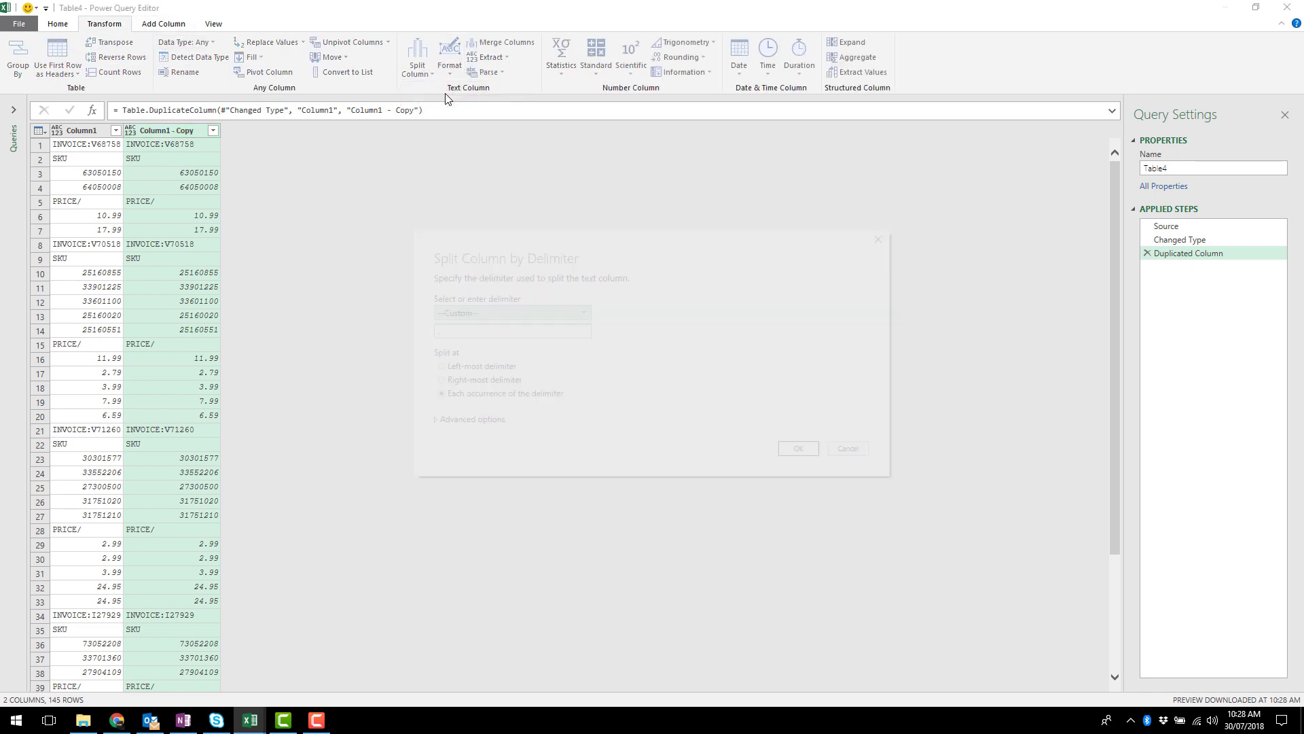
left_click(505, 314)
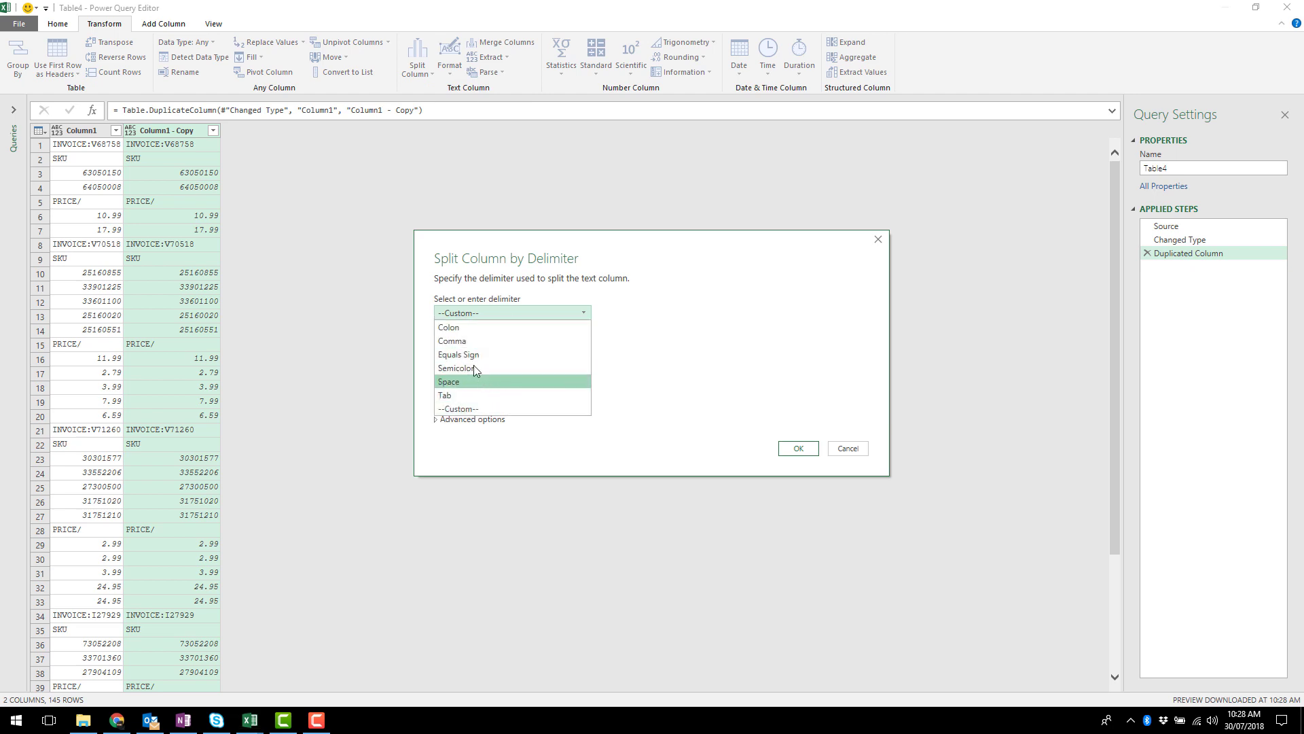
left_click(468, 328)
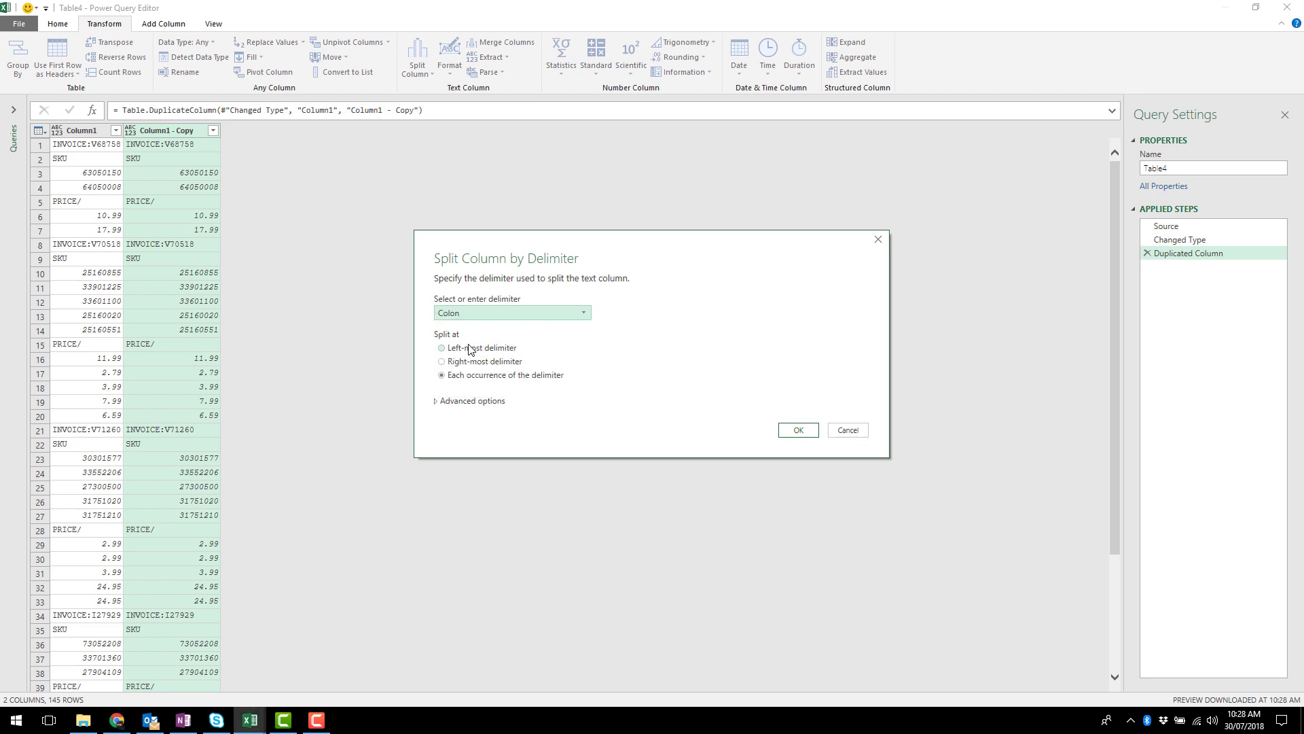
left_click(785, 433)
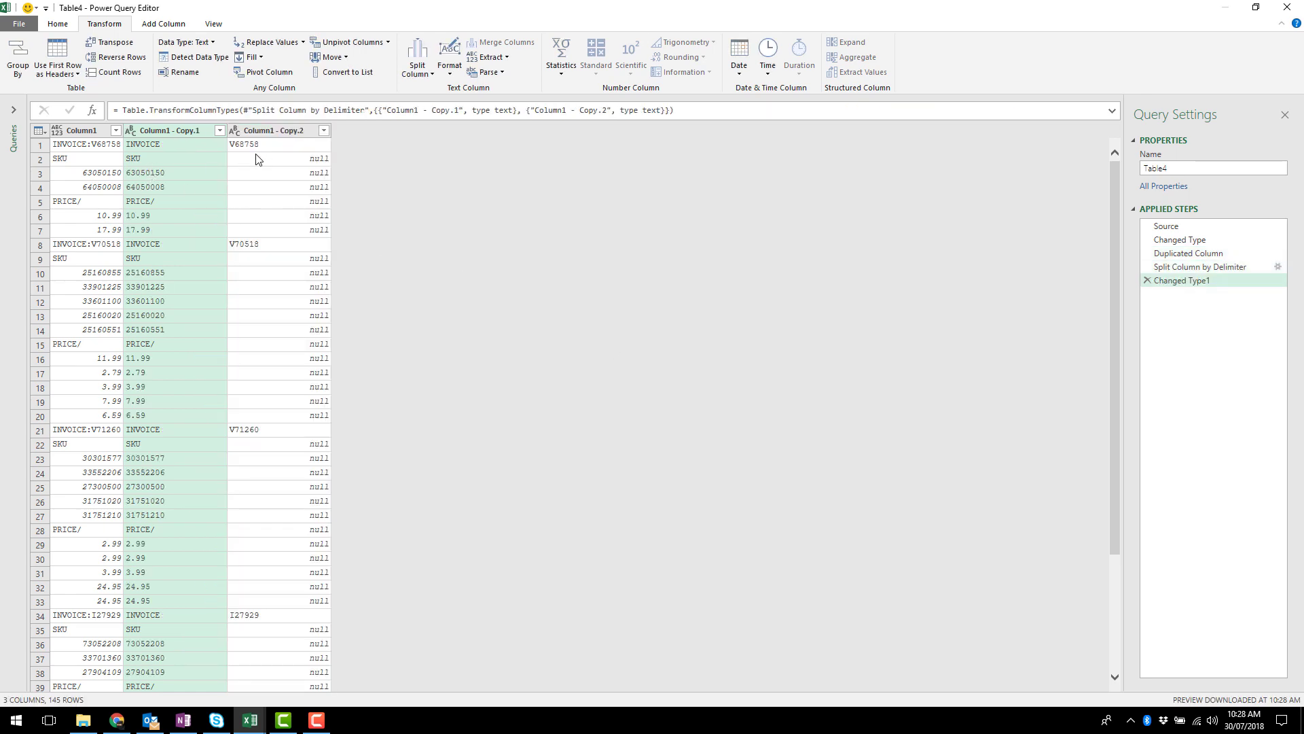
left_click(272, 132)
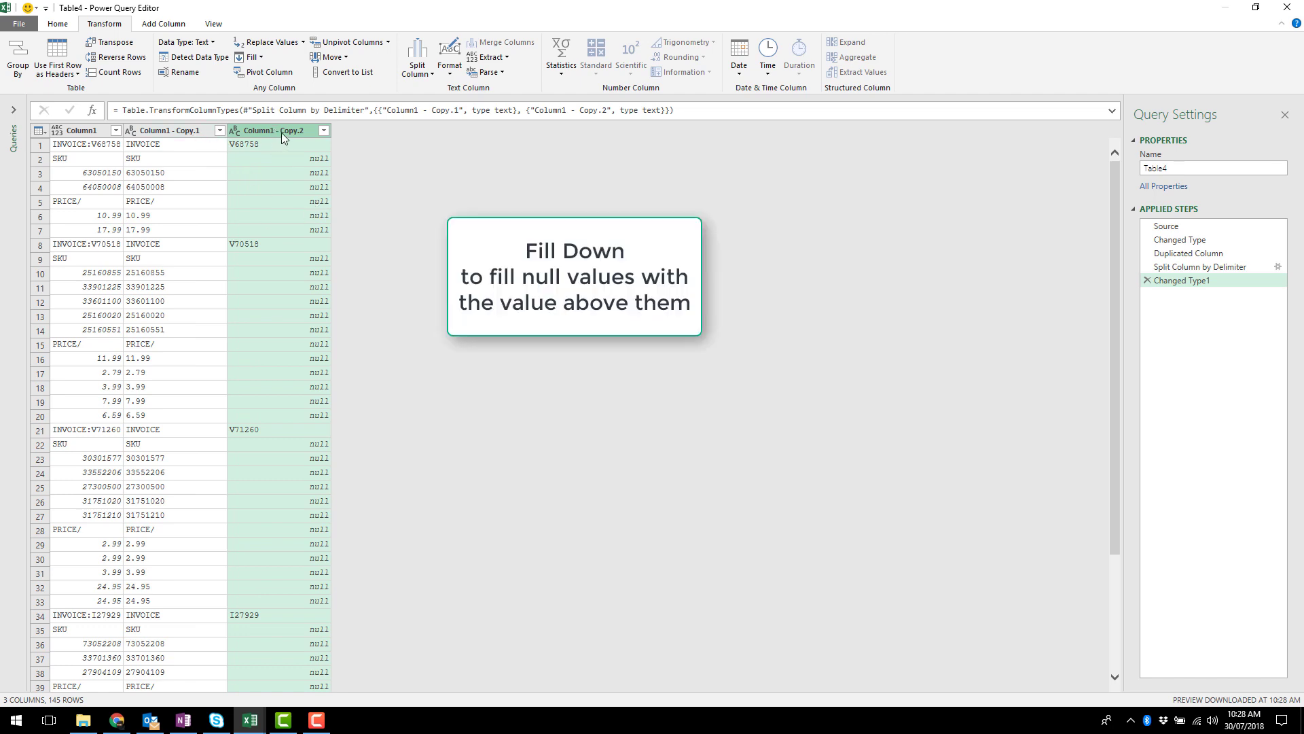
left_click(251, 57)
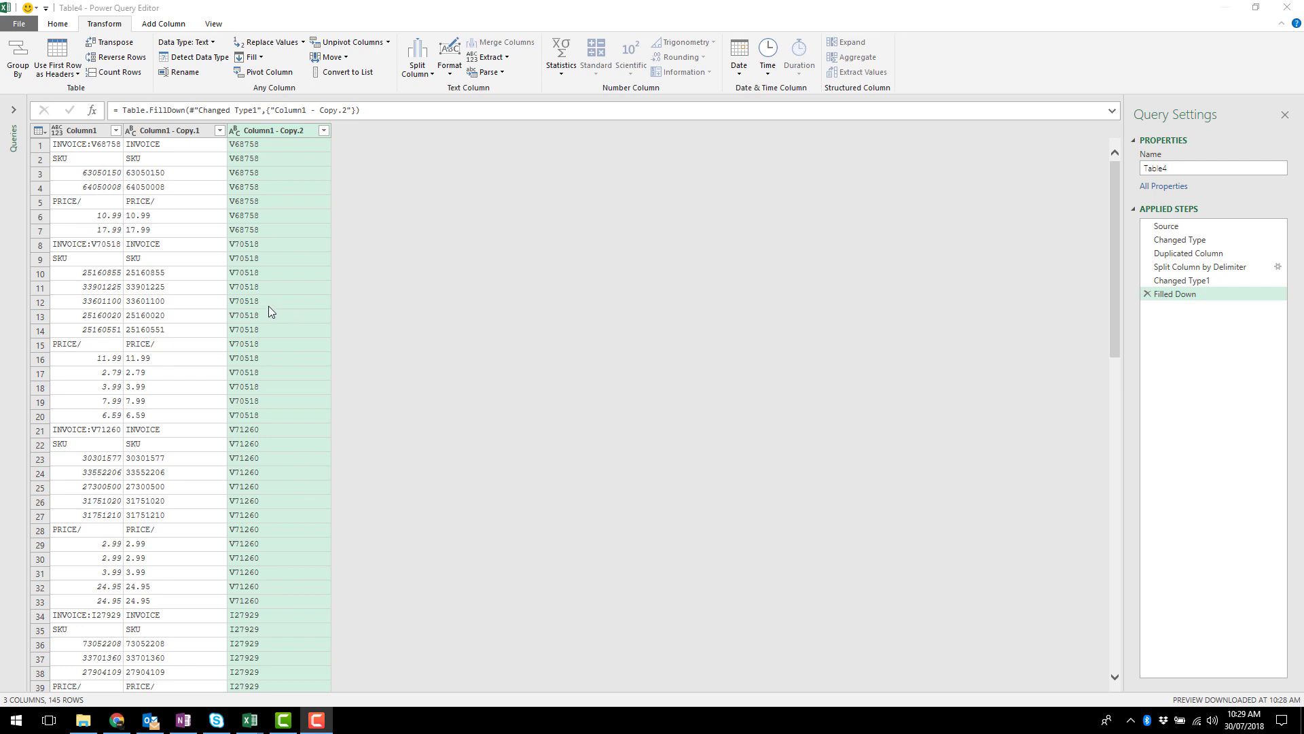
Filter Column1 - Copy.1 to exclude the INVOICE, PRICE/ and SKU rows
left_click(219, 130)
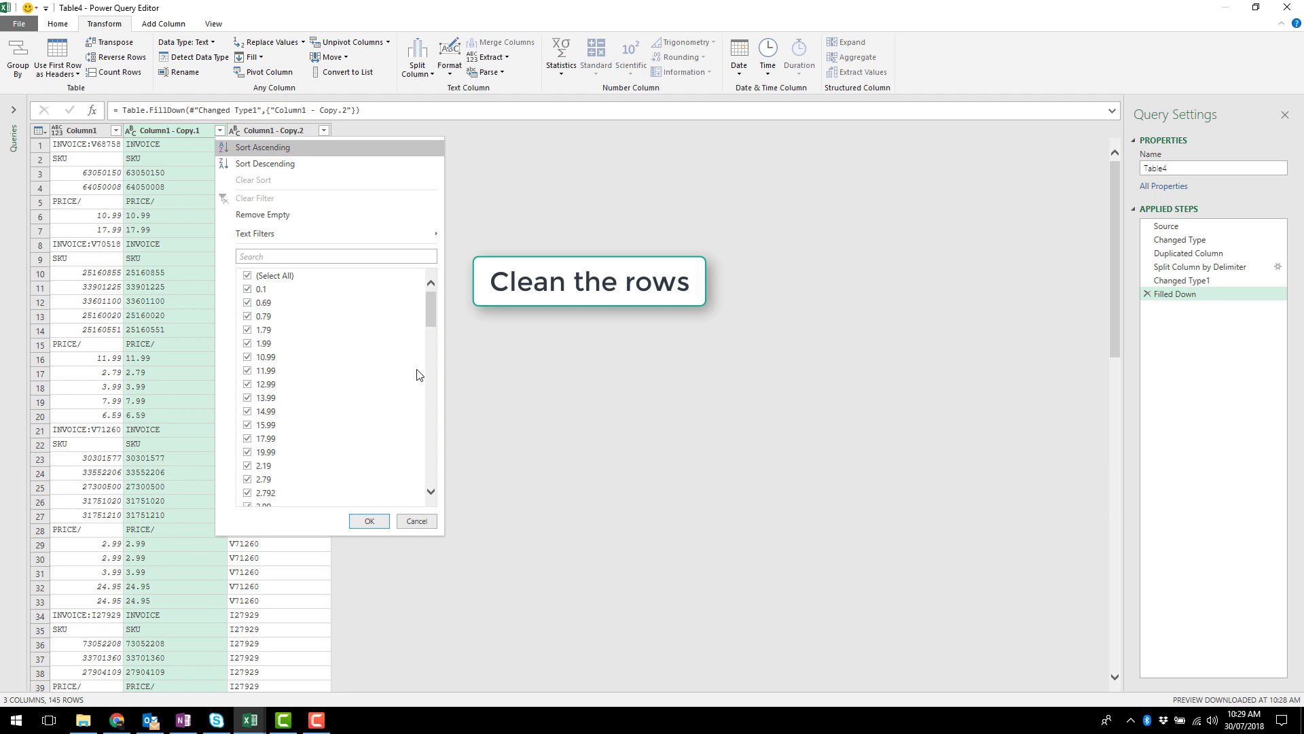
left_click_drag(431, 309, 446, 508)
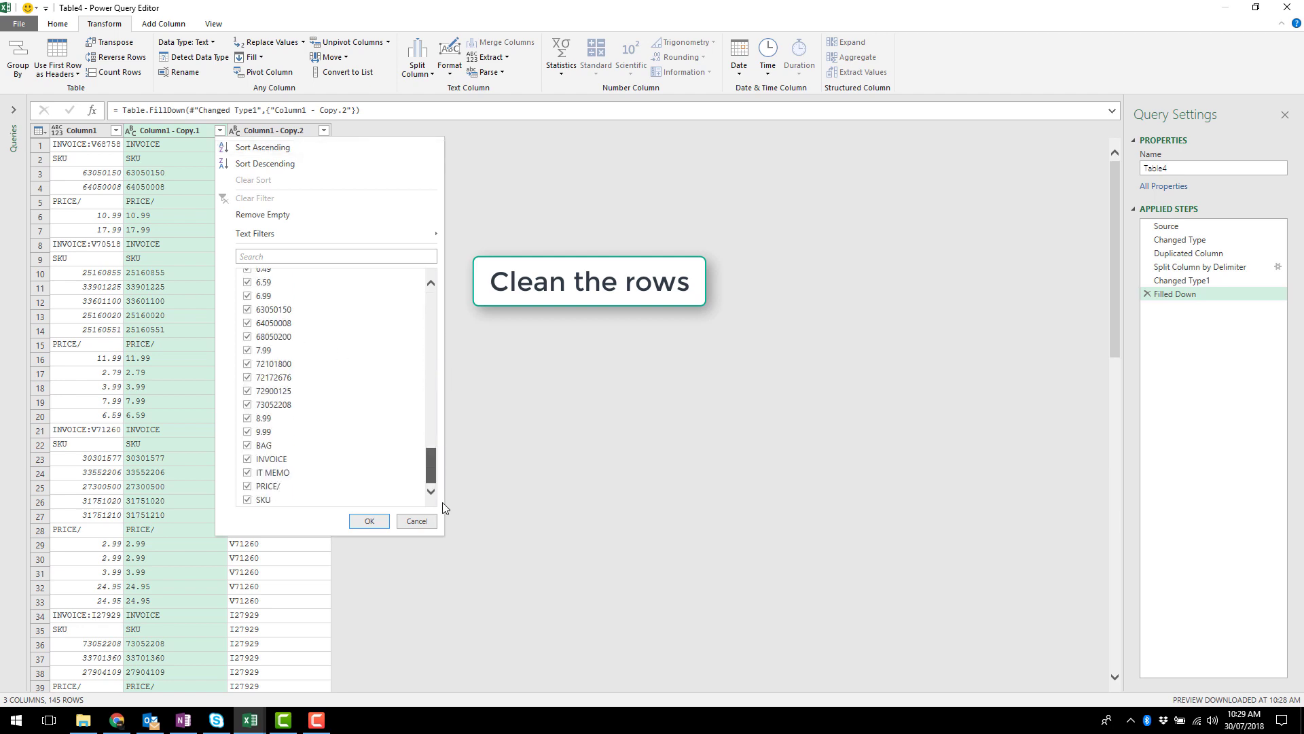
left_click(248, 460)
left_click(248, 486)
left_click(248, 500)
left_click(370, 523)
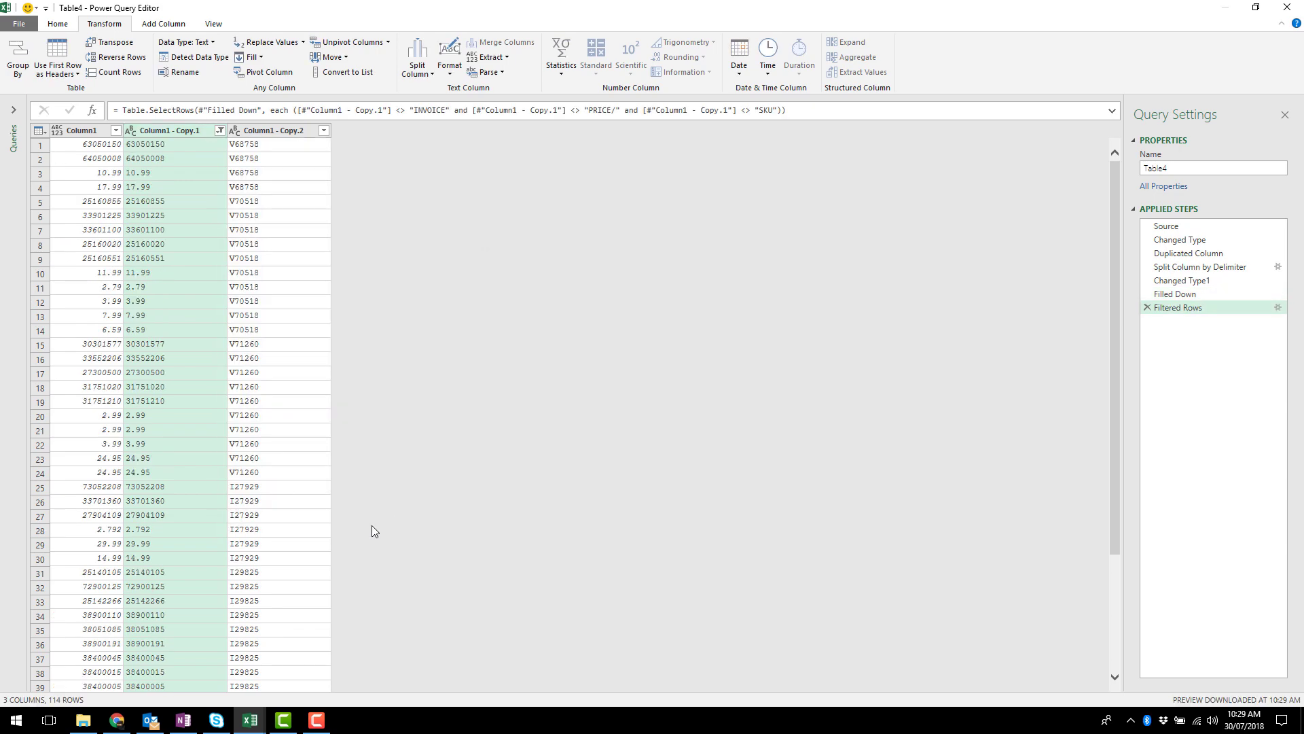
scroll(196, 386, "down", 15)
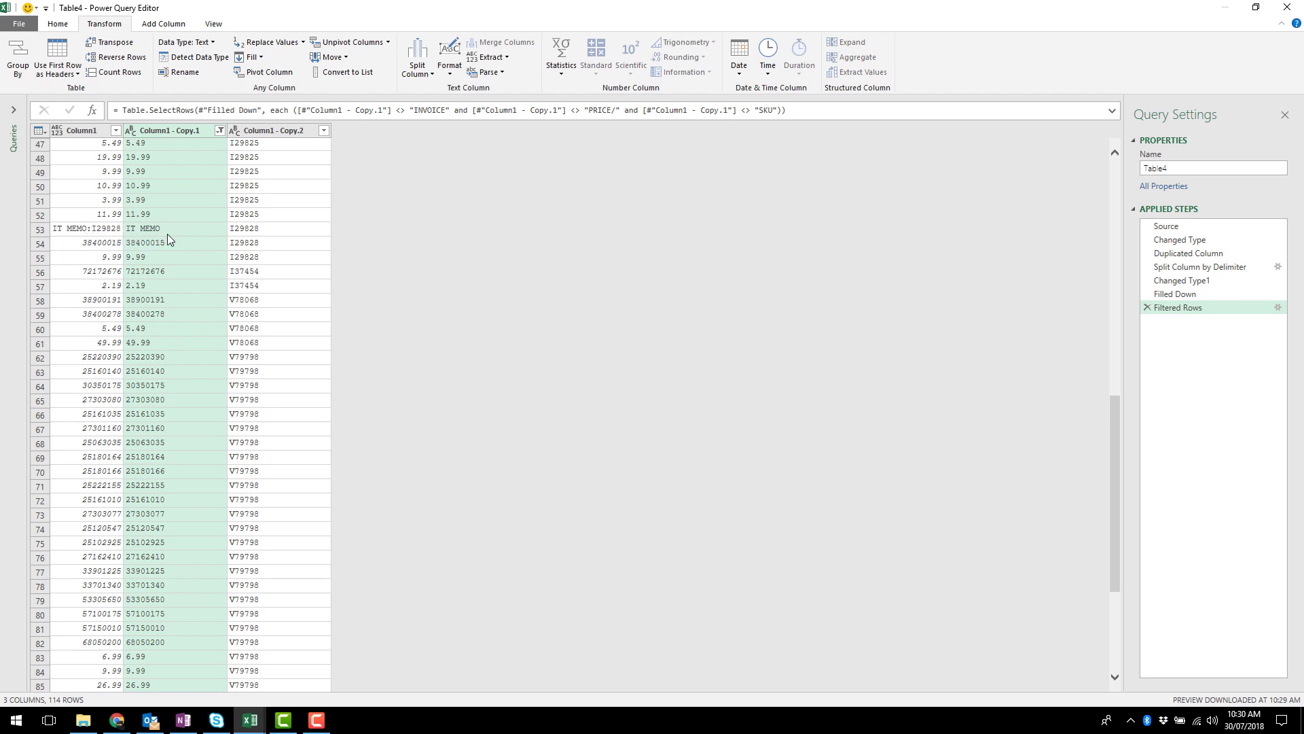
scroll(173, 284, "down", 10)
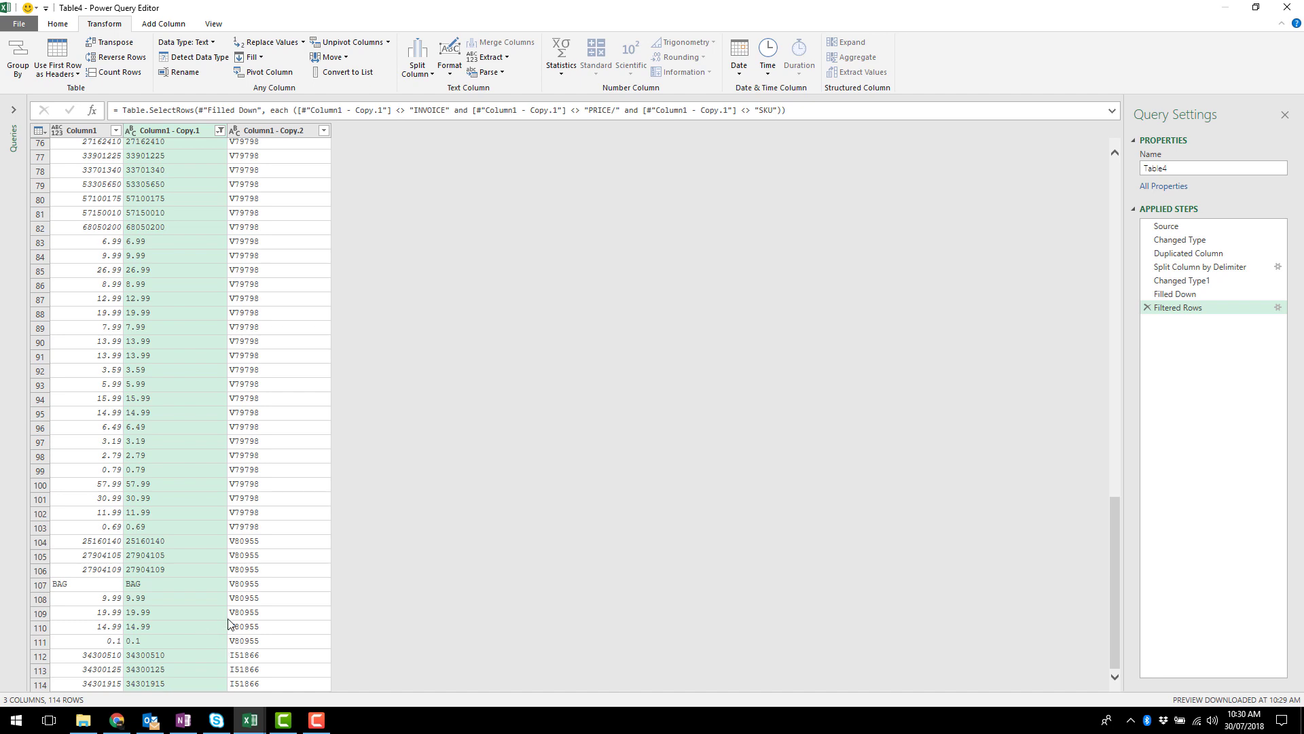
scroll(221, 396, "up", 10)
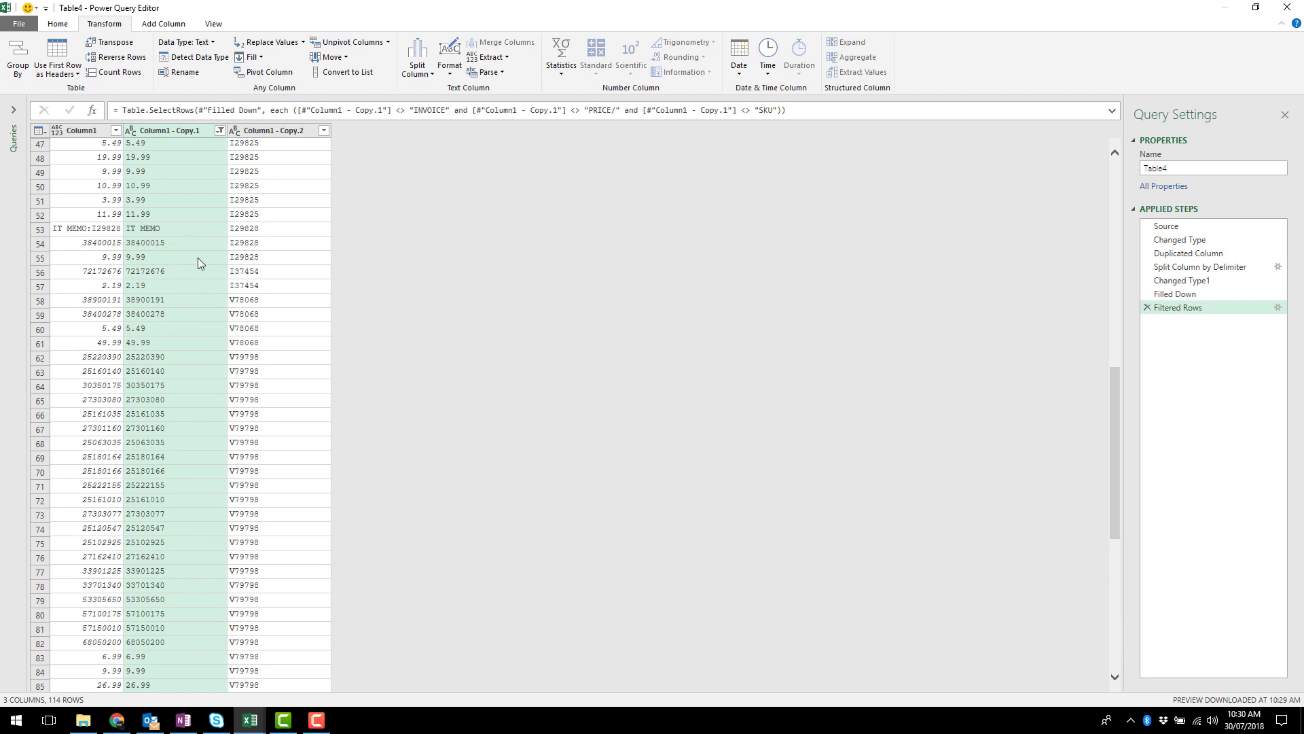
Also exclude the IT MEMO and BAG rows from Column1 - Copy.1, leaving 112 rows
left_click(220, 130)
scroll(240, 349, "down", 10)
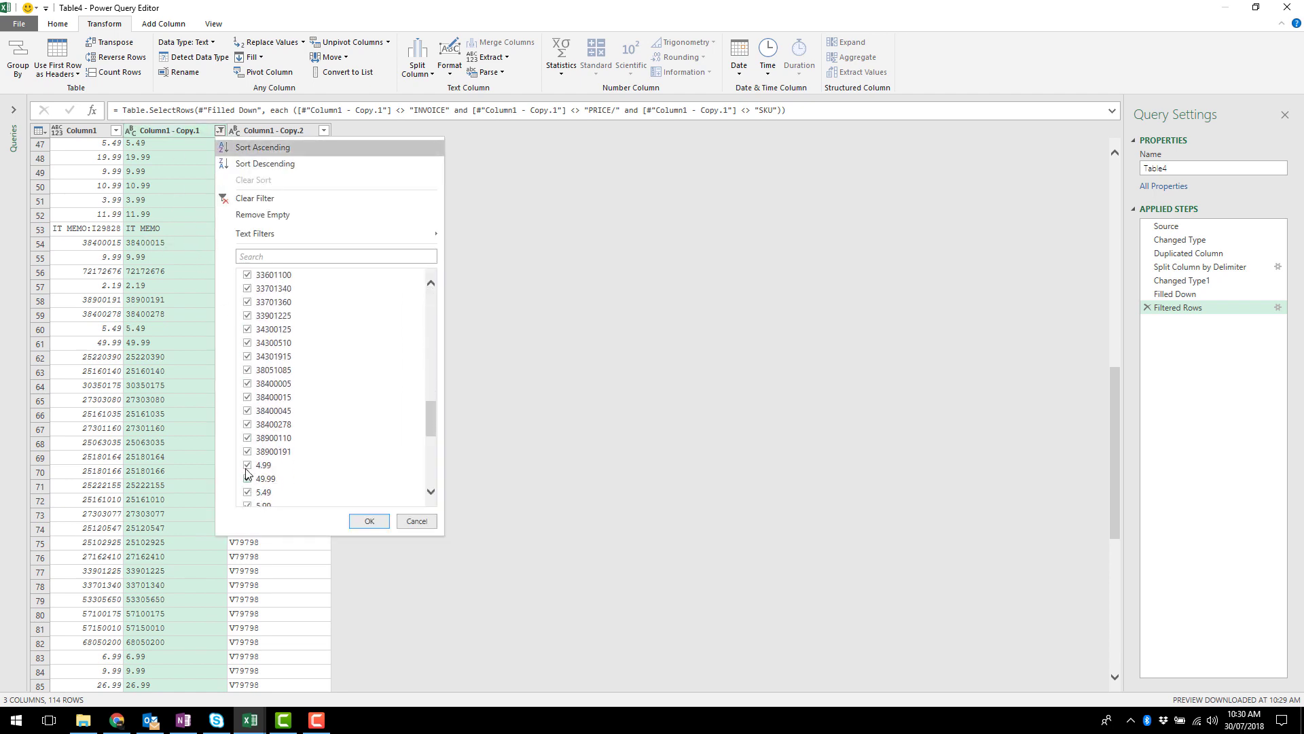
scroll(246, 473, "down", 6)
left_click(247, 472)
left_click(248, 445)
left_click(369, 521)
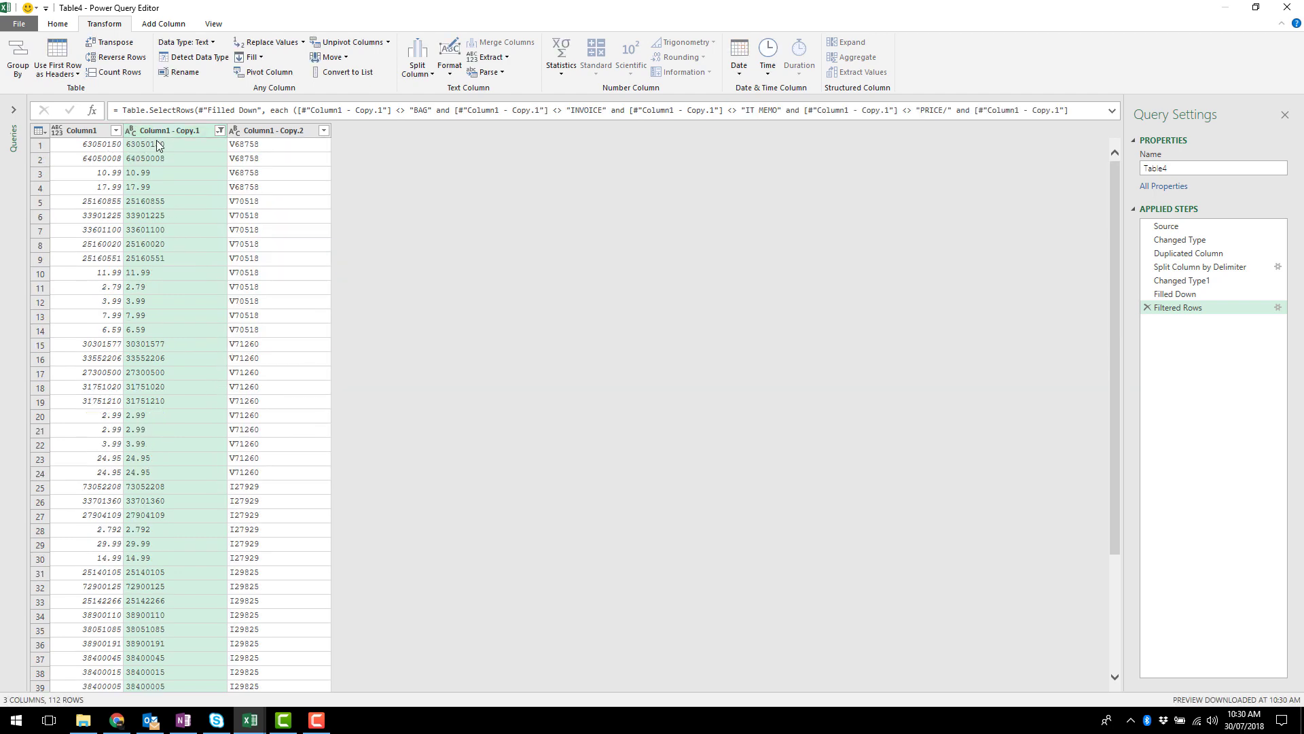
Remove the Column1 - Copy.1 column and rename Column1 to Data
right_click(165, 132)
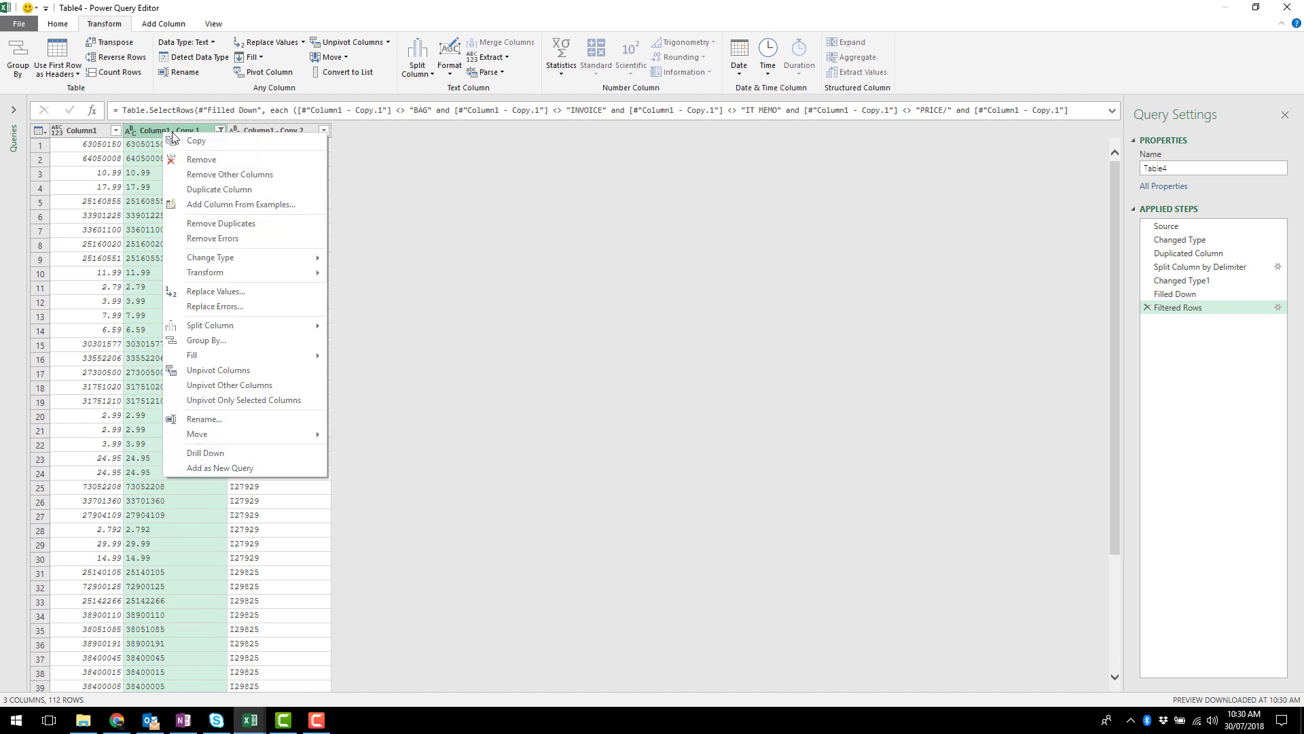
left_click(201, 159)
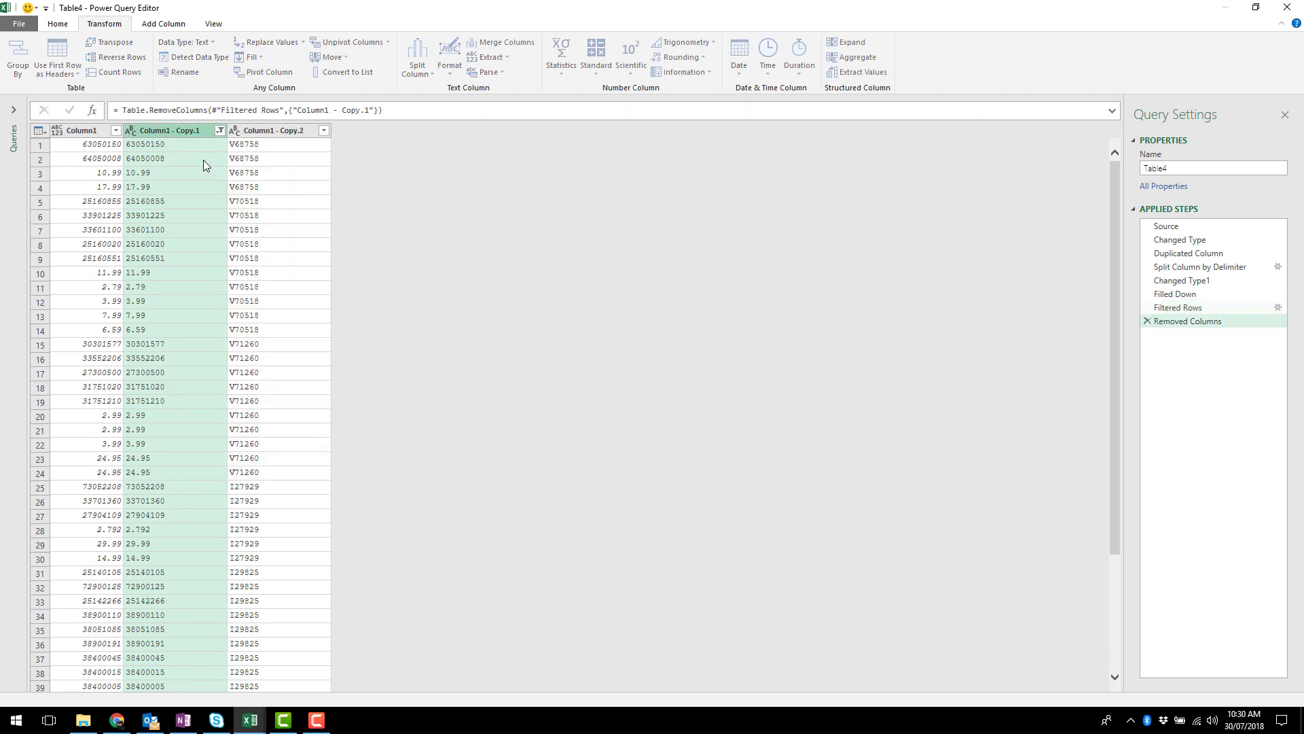
double_click(92, 131)
type("Data")
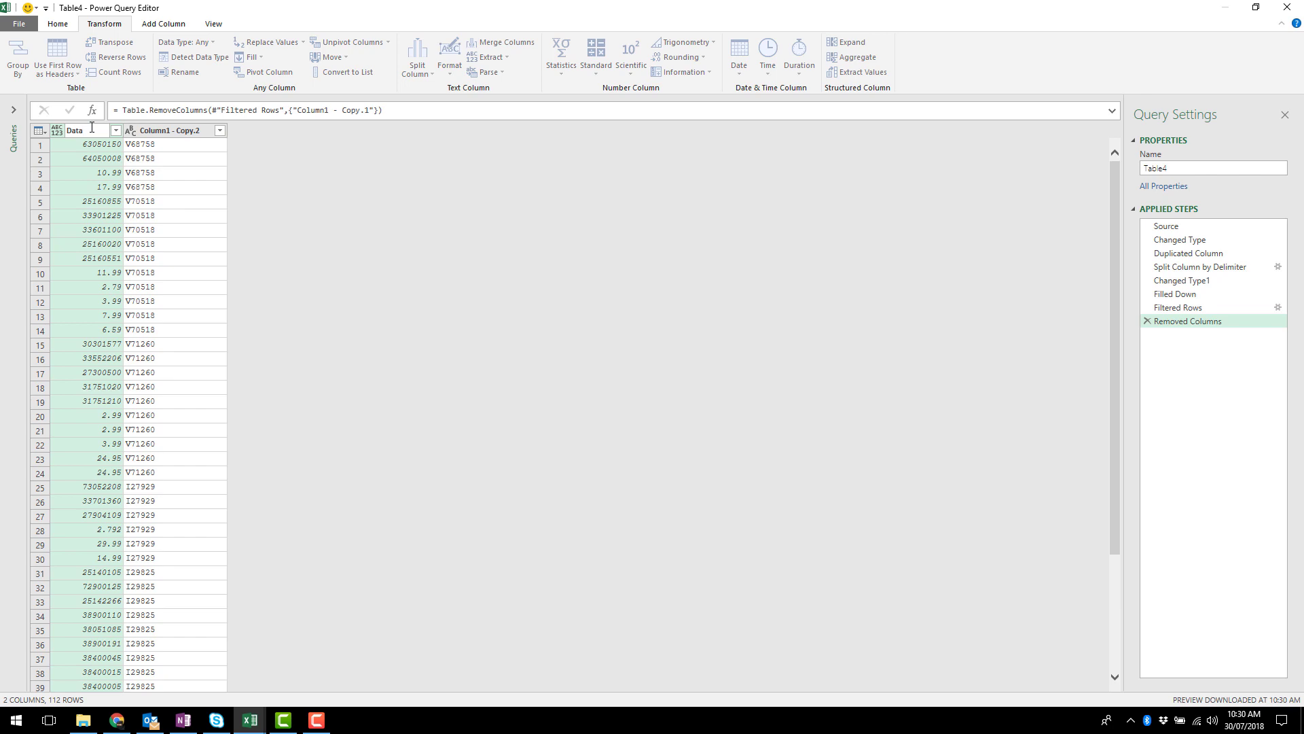
Rename the remaining copy column to Invoice Number
double_click(152, 135)
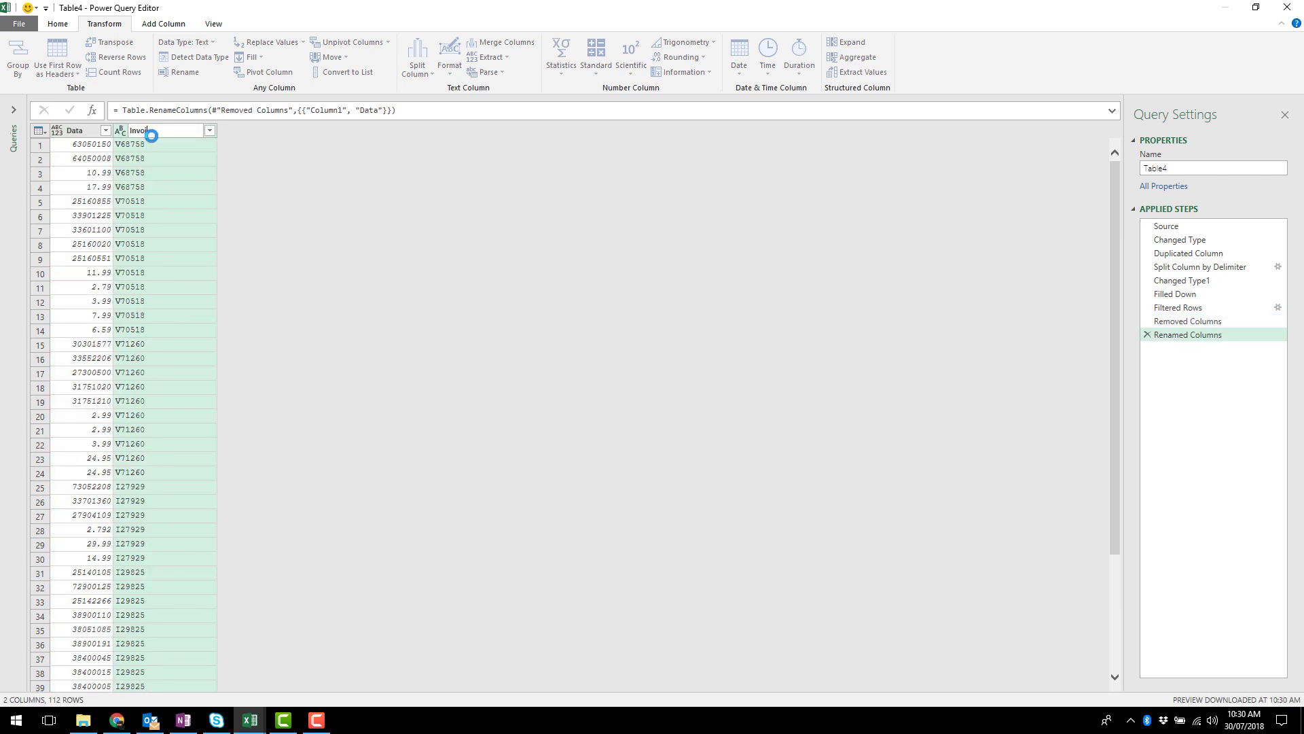
type("ce Number")
key("Return")
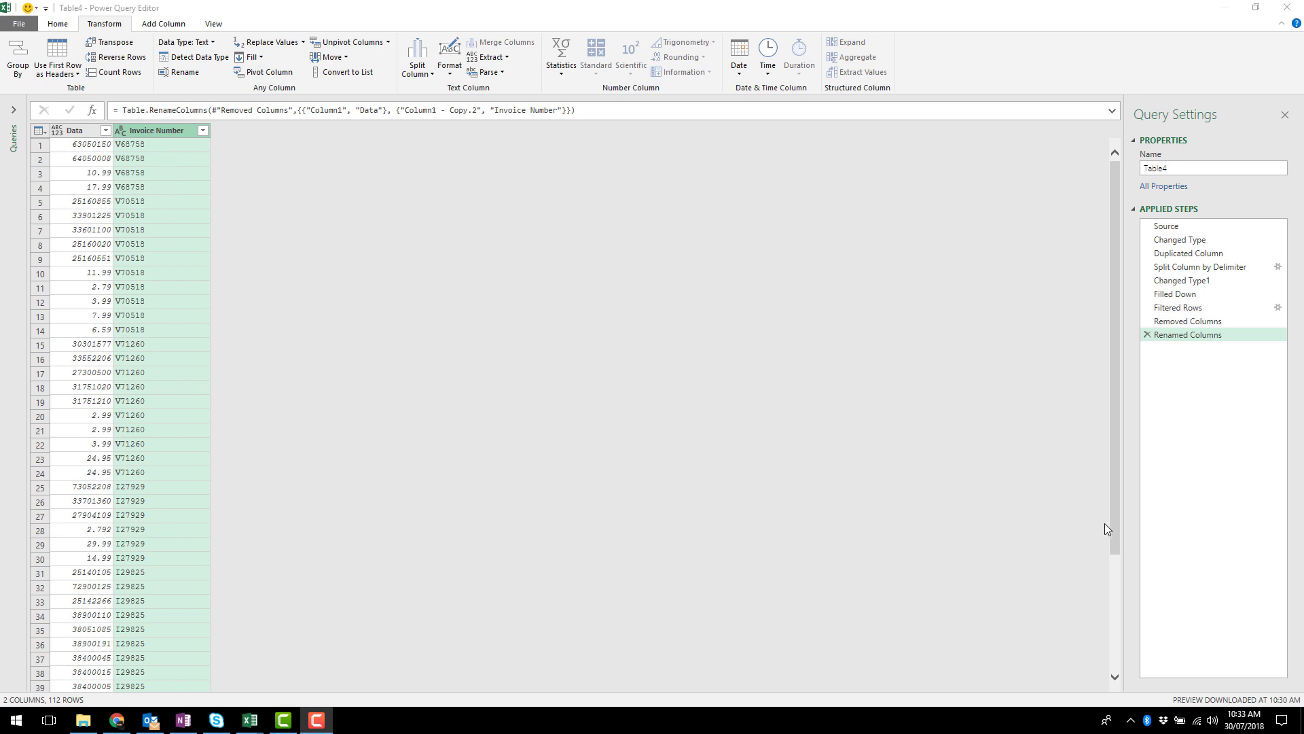
left_click_drag(1114, 528, 1093, 393)
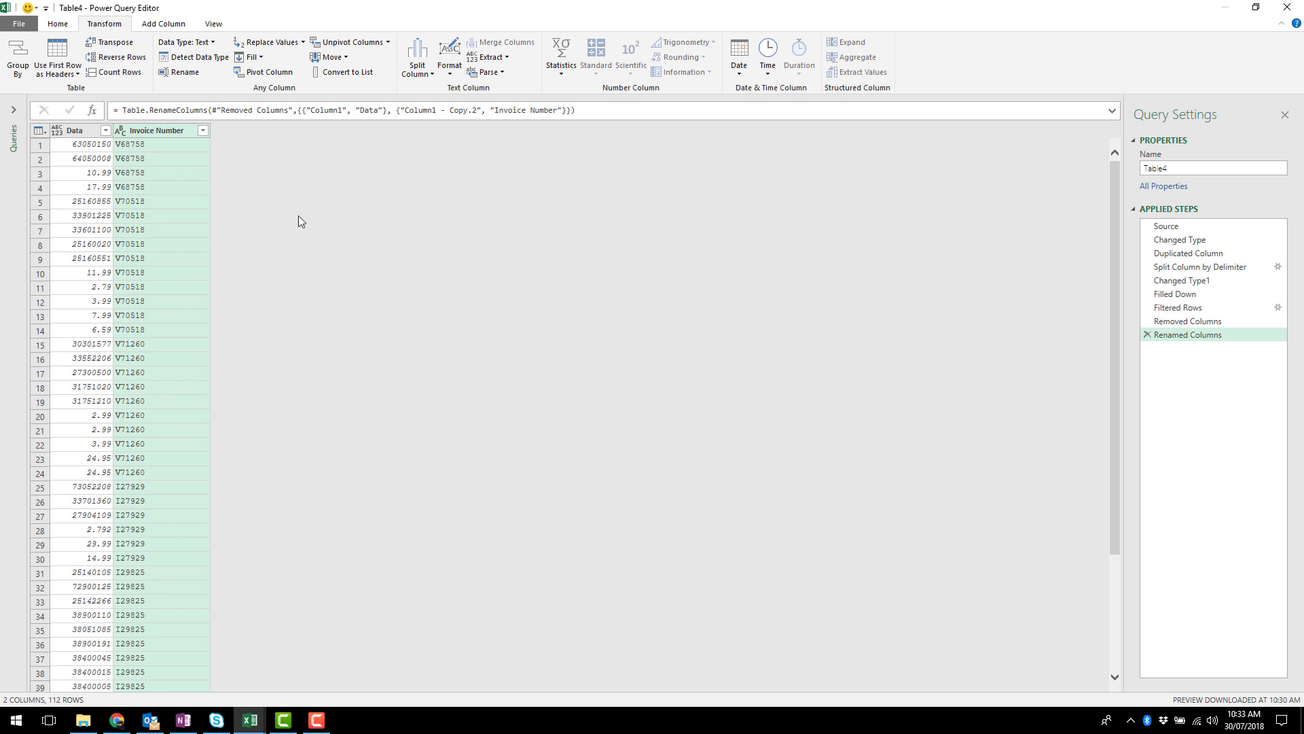
key("F10")
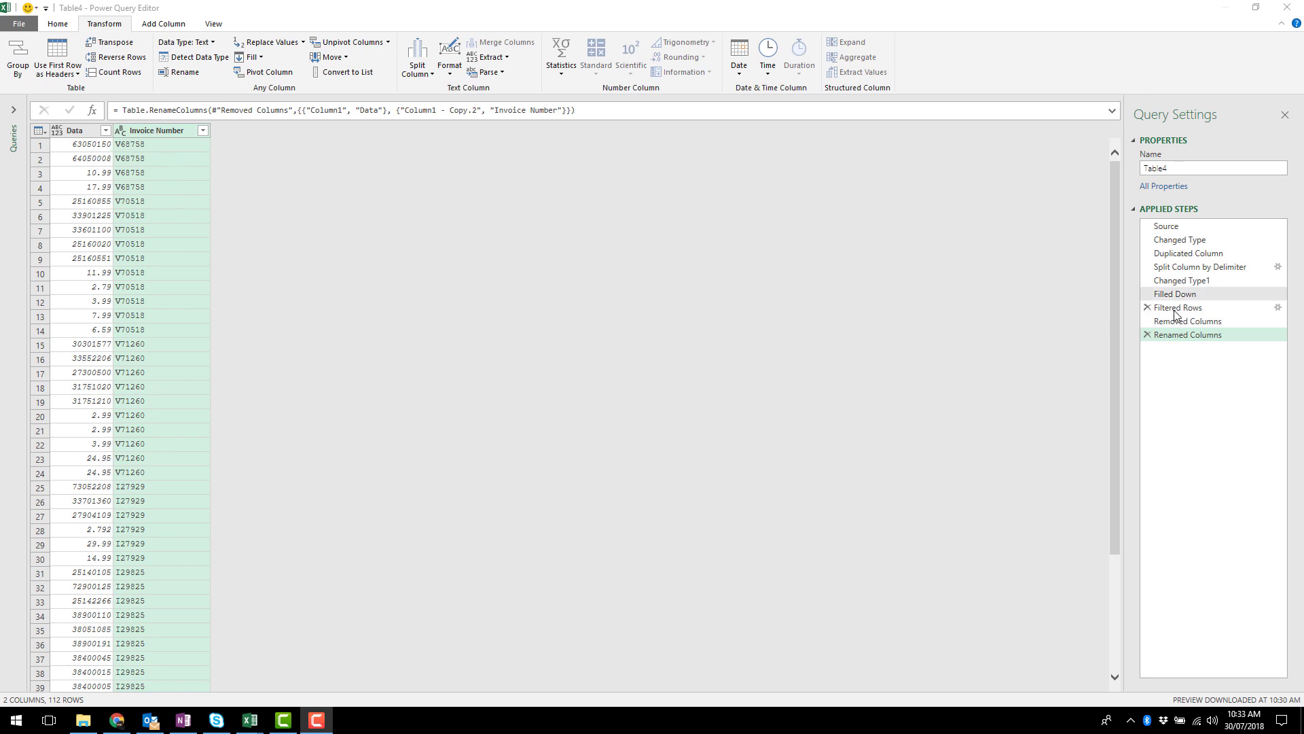
Rename the Renamed Columns applied step to 'Table'
right_click(1189, 335)
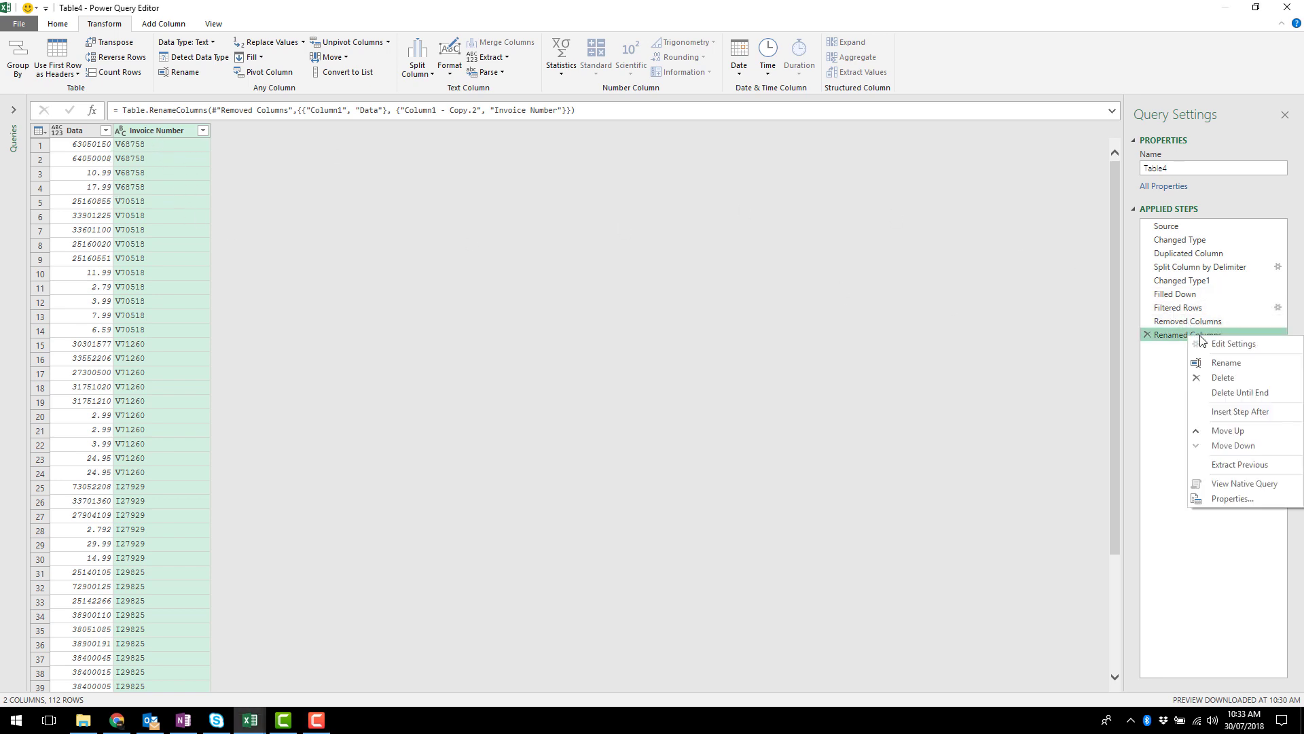
left_click(1227, 363)
type("Table")
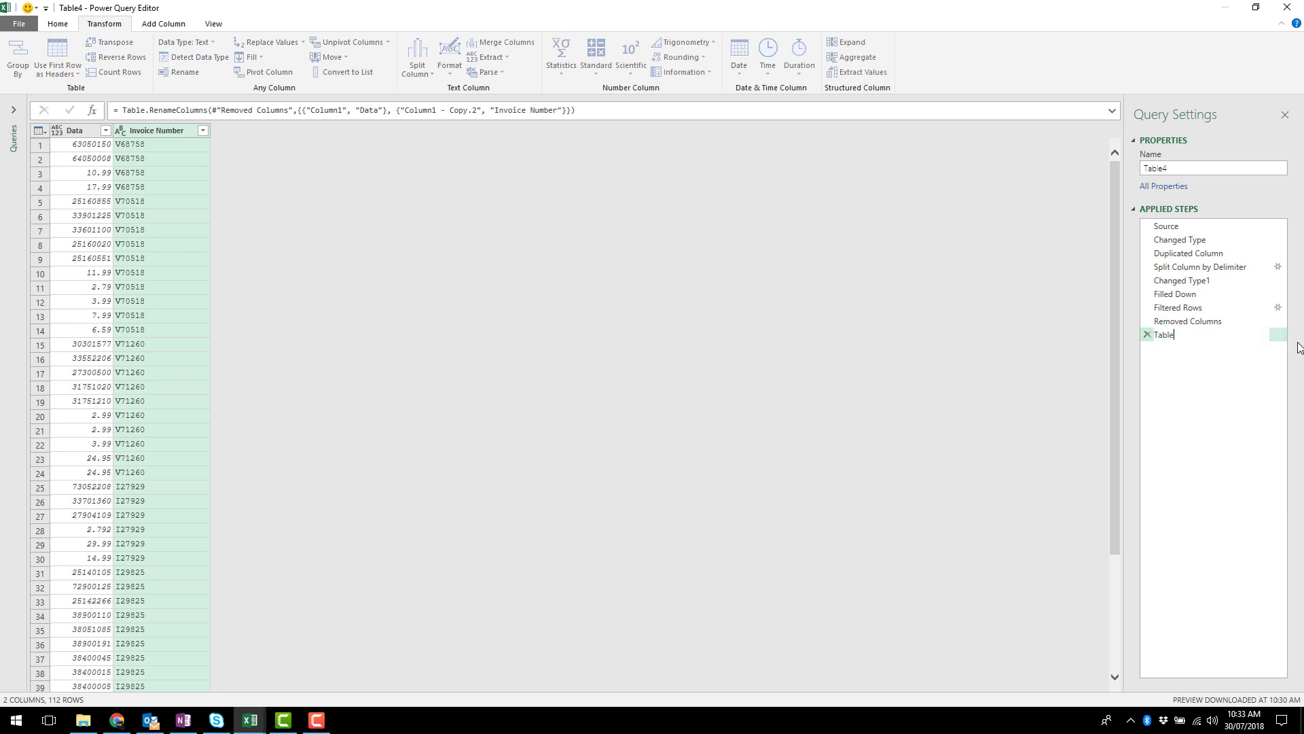
key("Return")
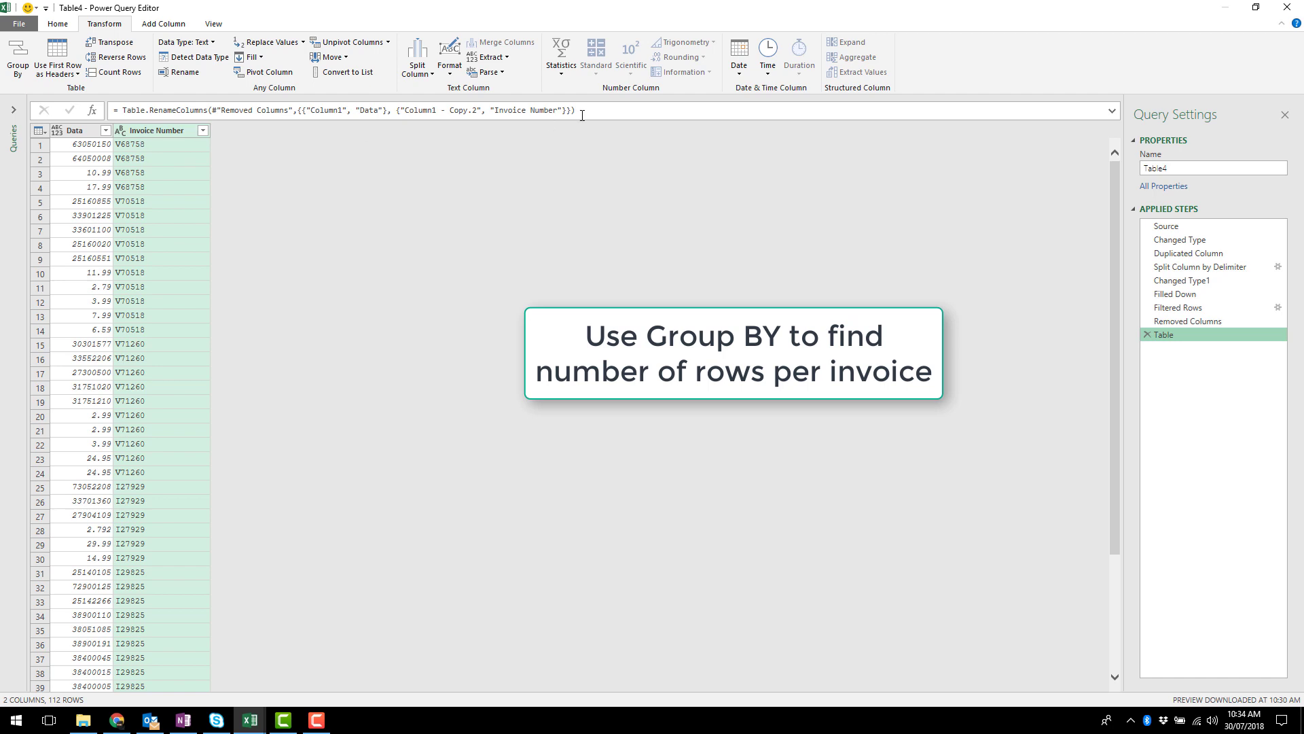
Group rows by Invoice Number with a Count Rows column named Count
left_click(68, 25)
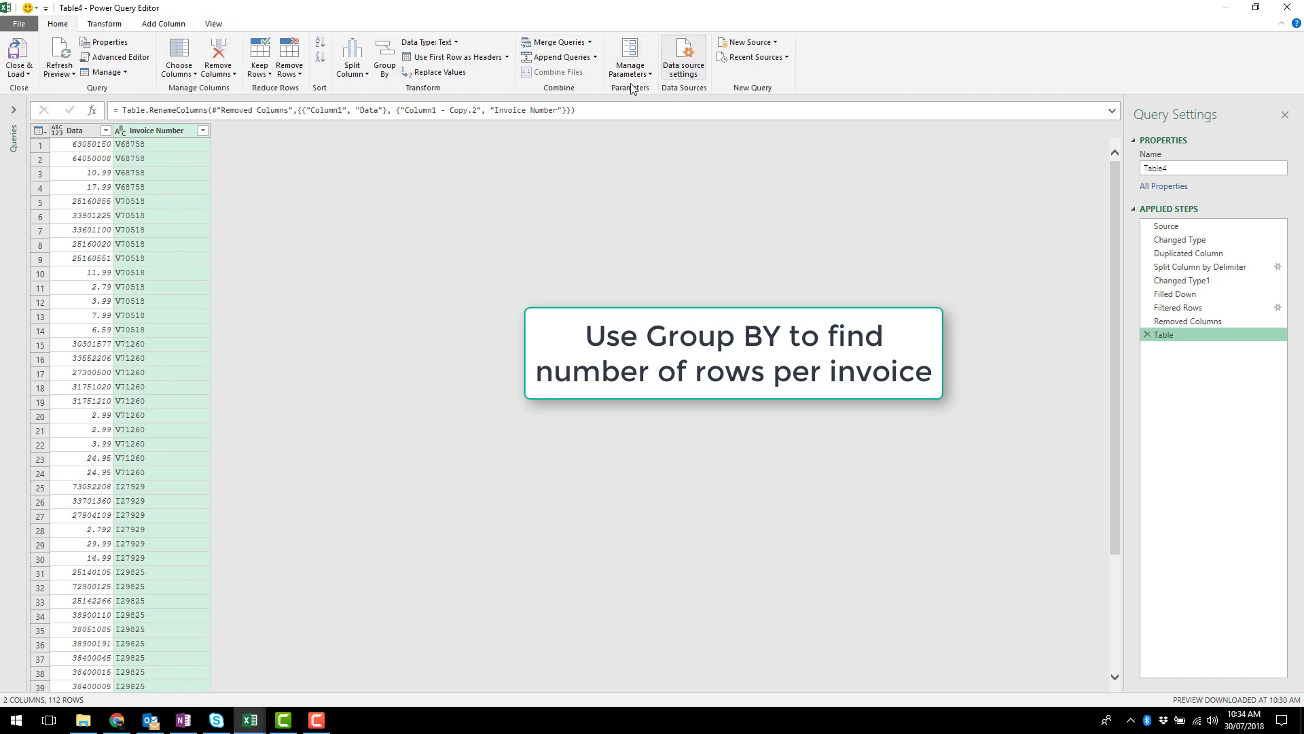
left_click(390, 79)
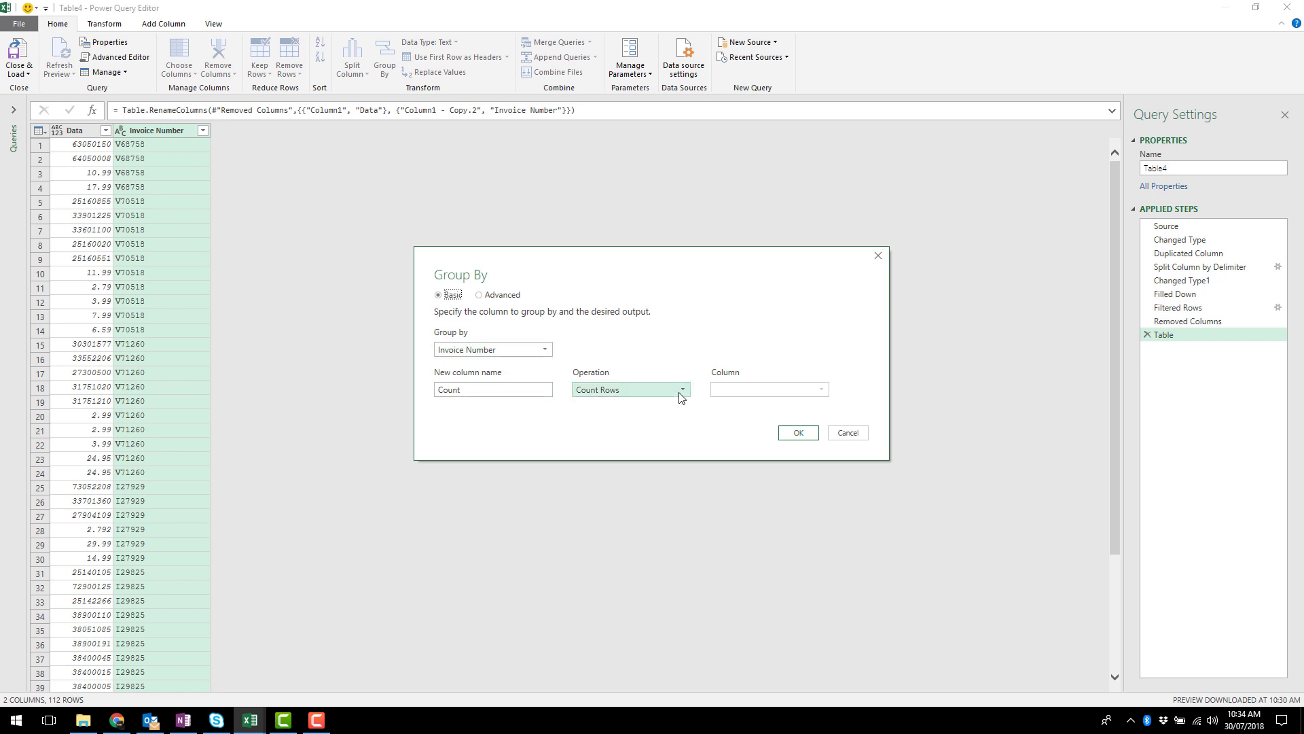
left_click(798, 433)
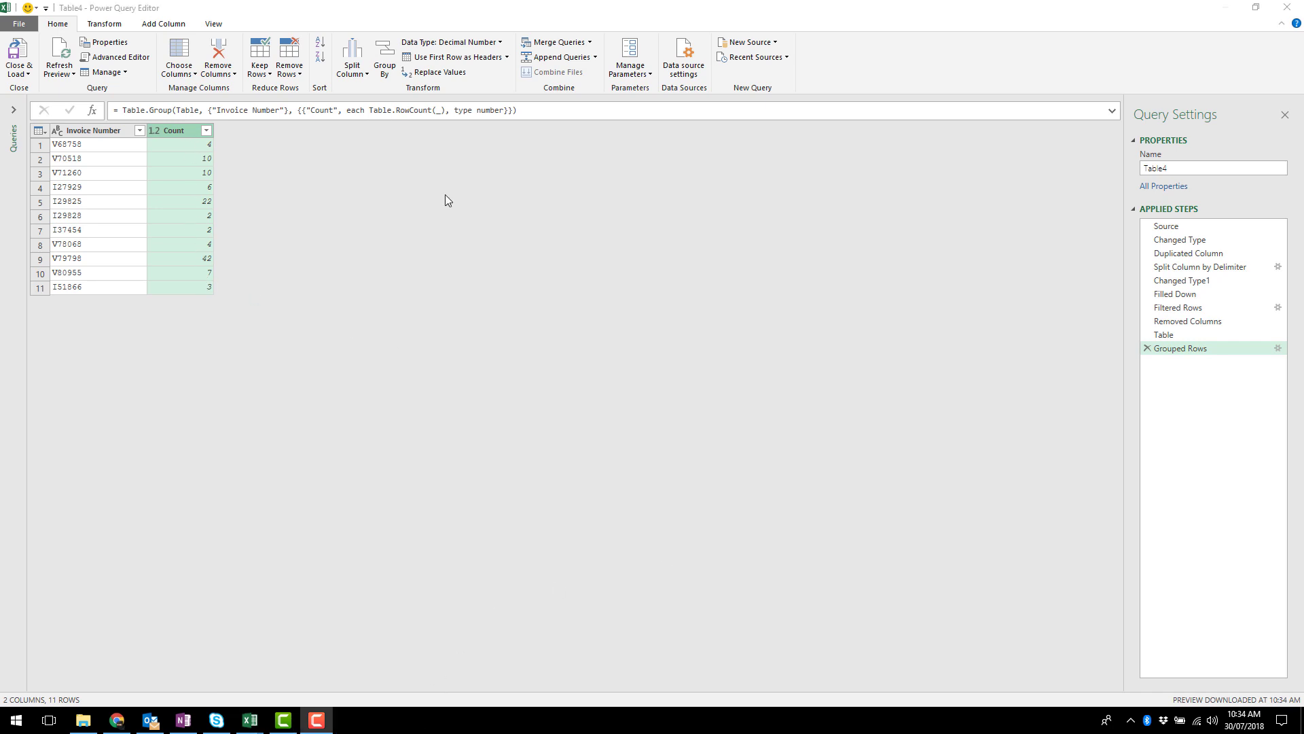
Add a custom step after Grouped Rows with the formula = Table
left_click(1182, 334)
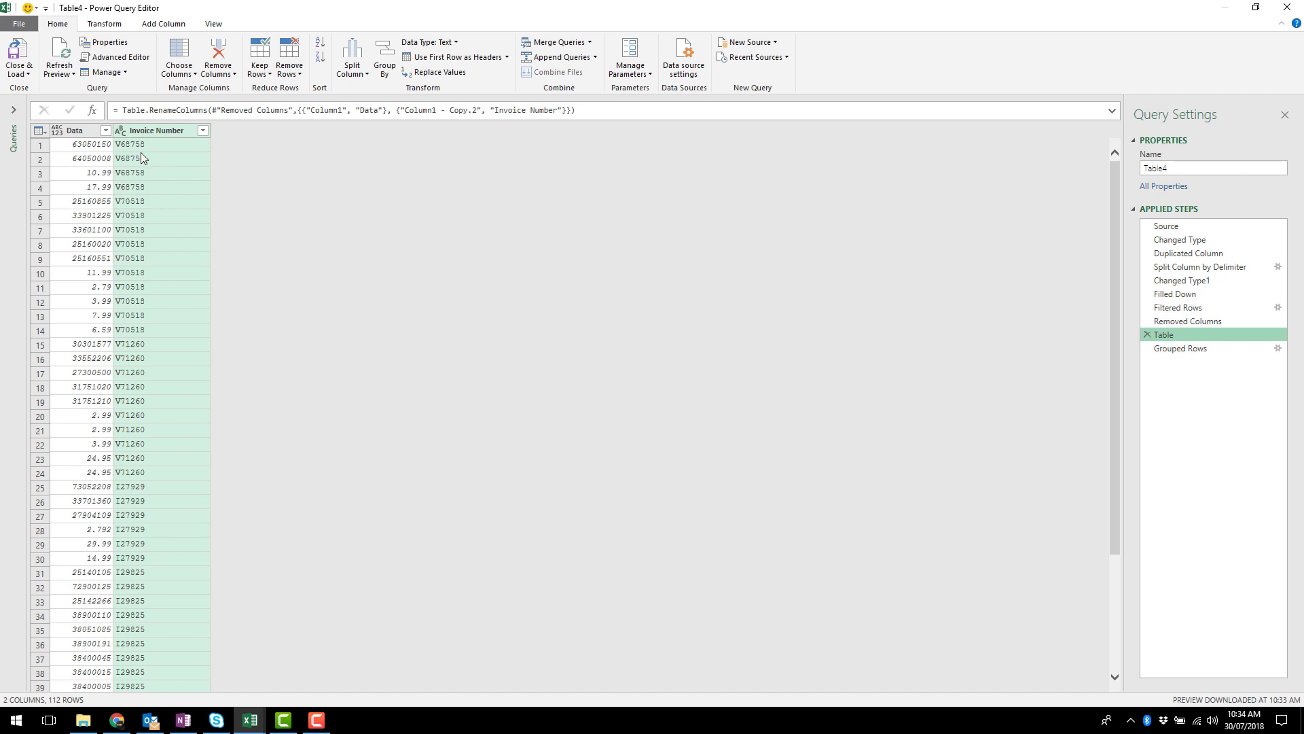
left_click(1186, 349)
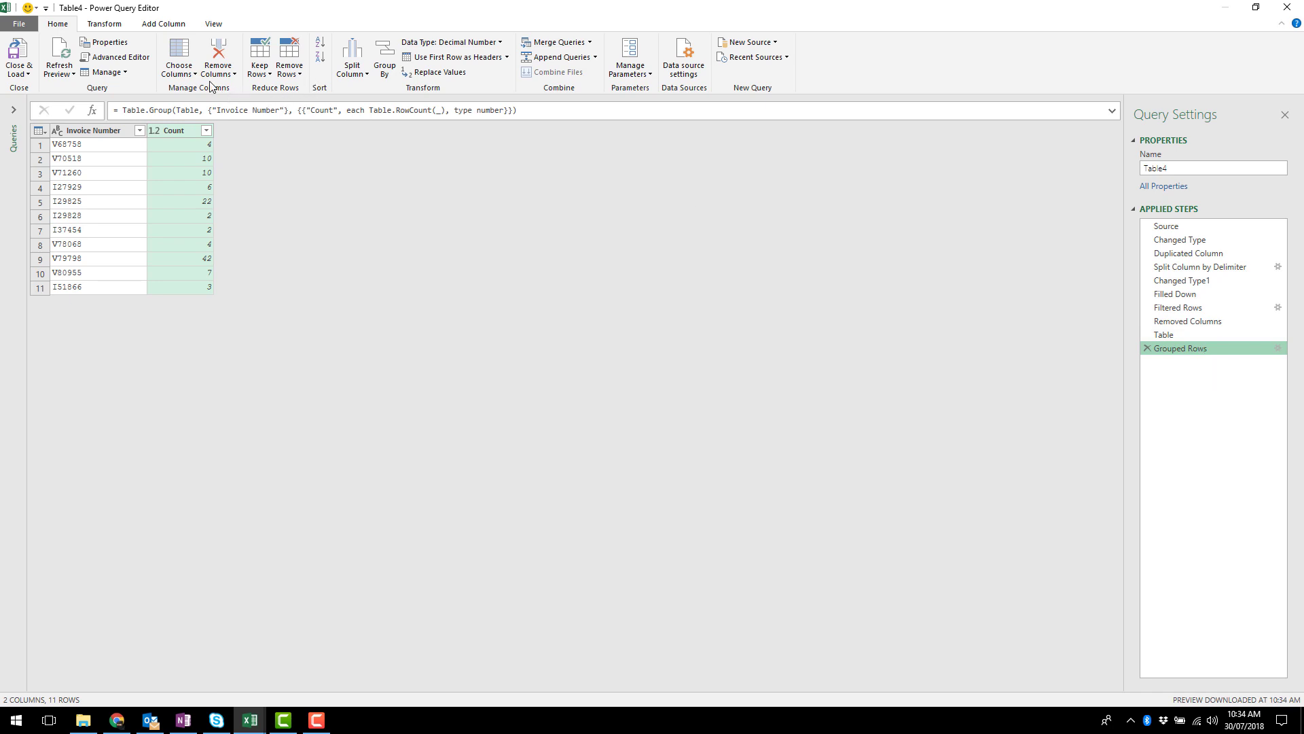
left_click(93, 111)
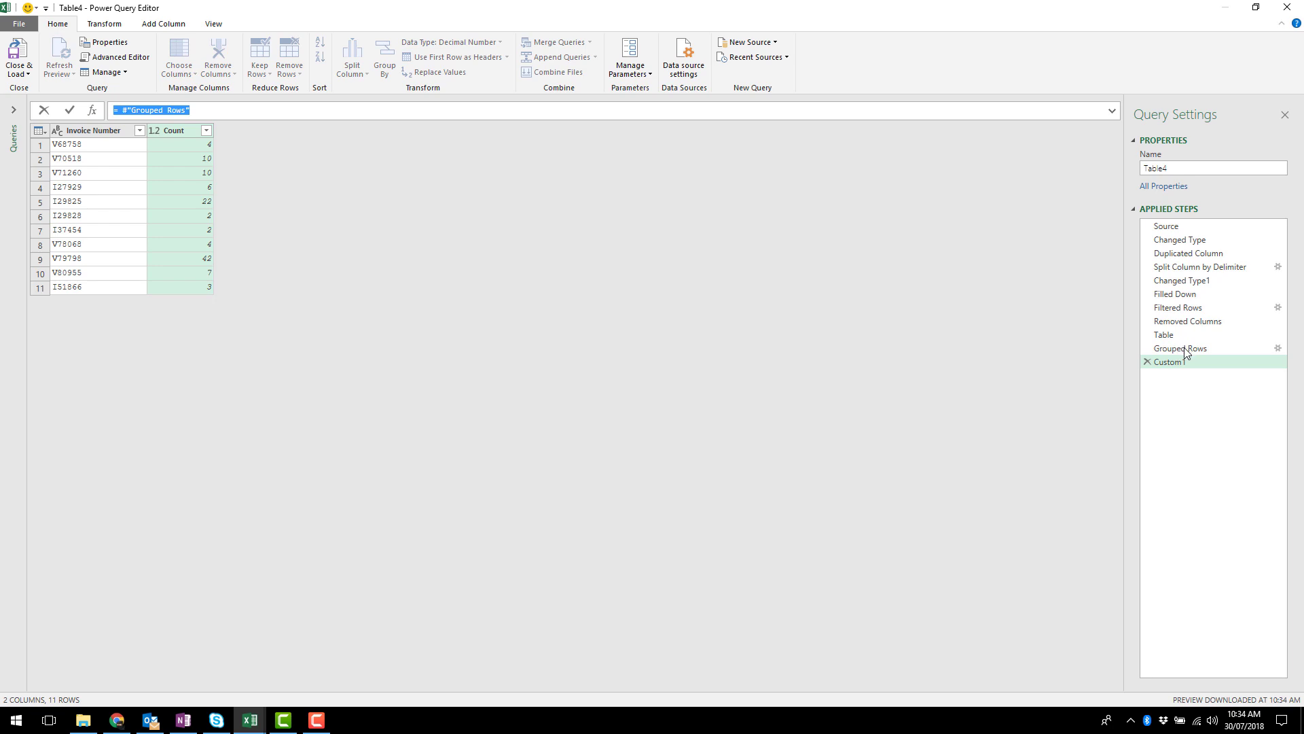
mouse_move(1173, 348)
left_mouse_down()
mouse_move(1077, 315)
mouse_move(1168, 358)
left_mouse_up()
left_click_drag(125, 109, 202, 102)
type("Table")
key("Return")
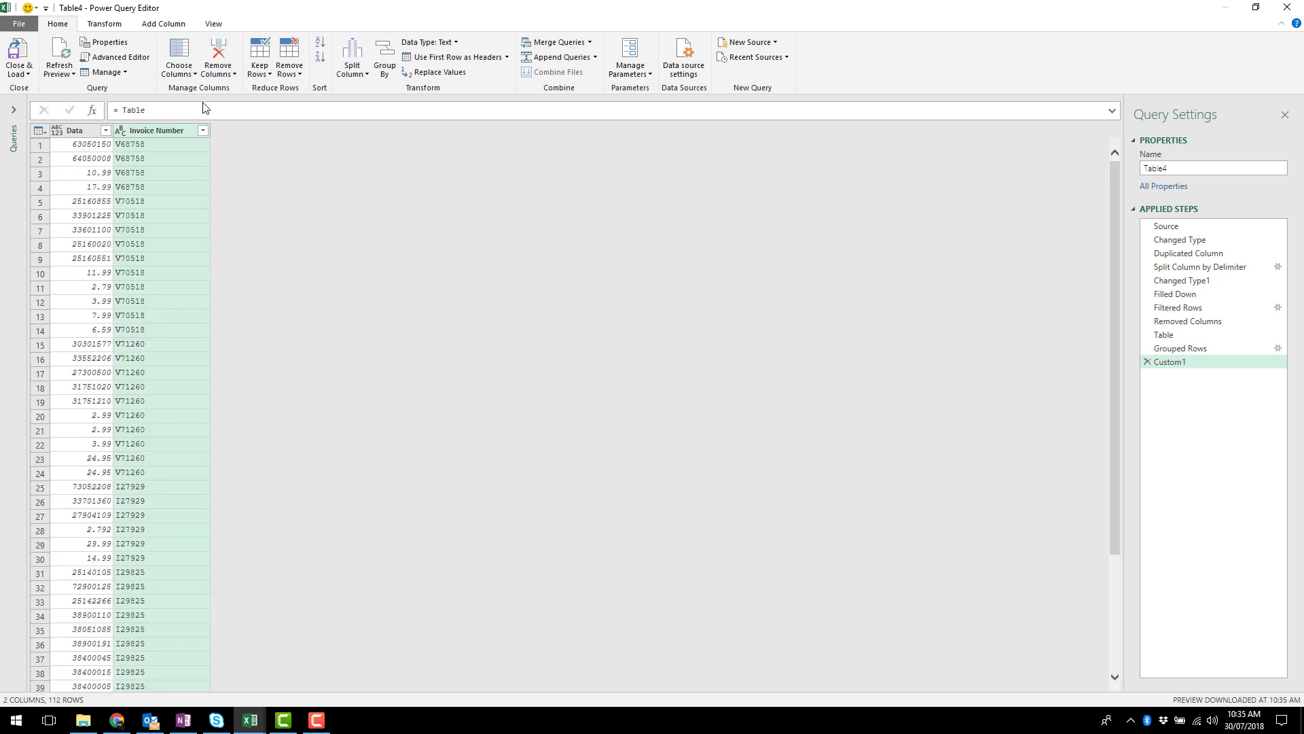
Compare the Grouped Rows and Custom1 step results, ending on Custom1
left_click(1201, 350)
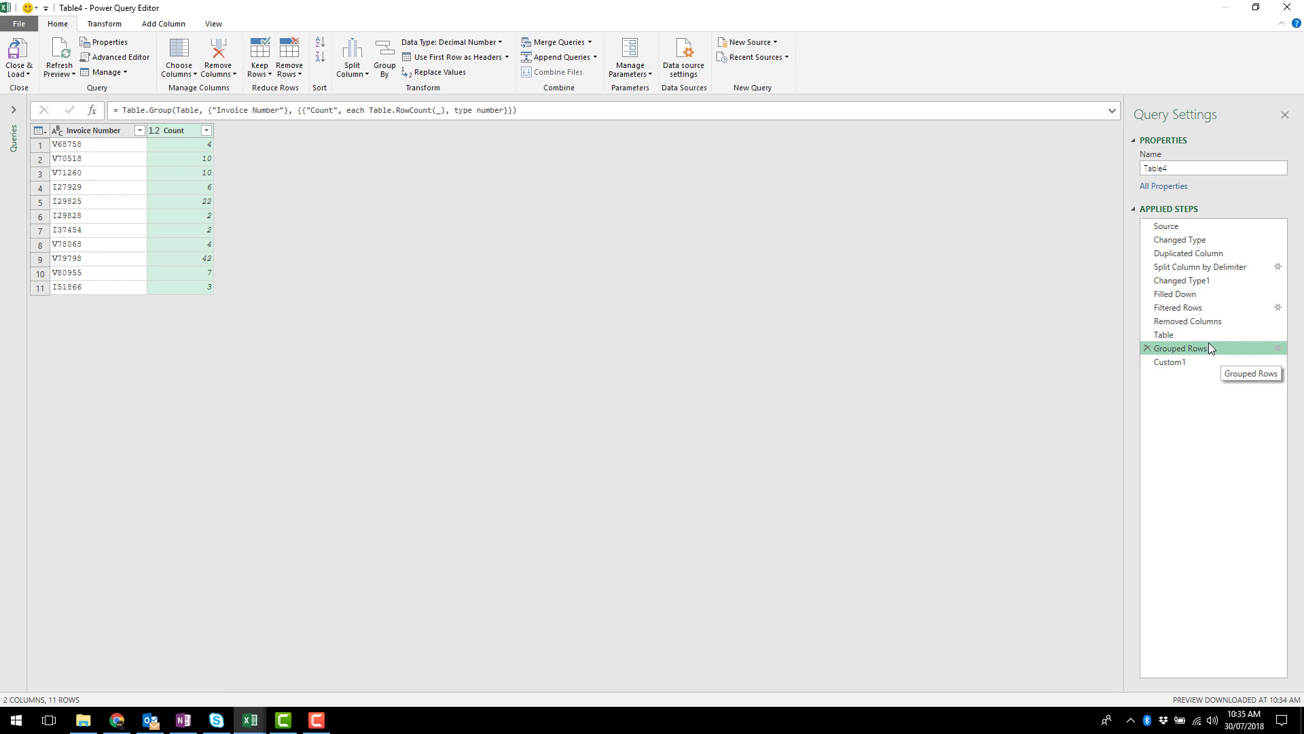
left_click(1188, 362)
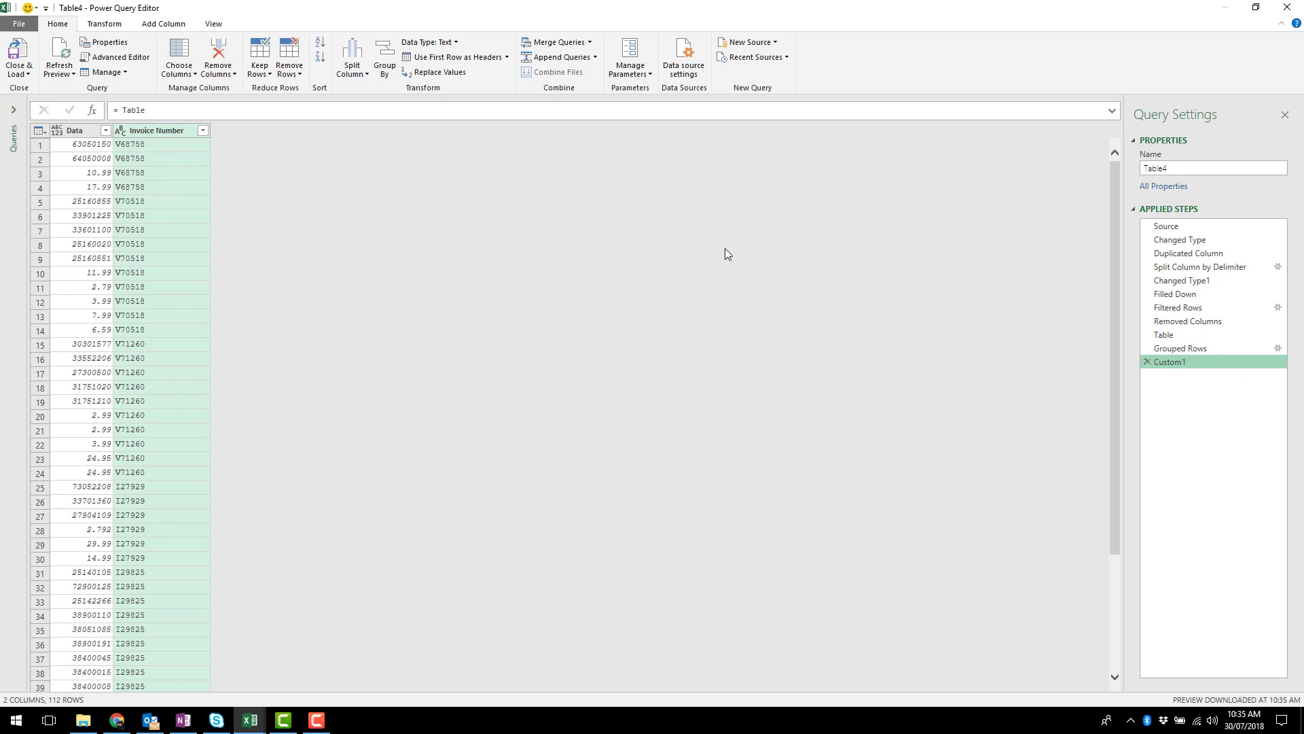
left_click(1193, 349)
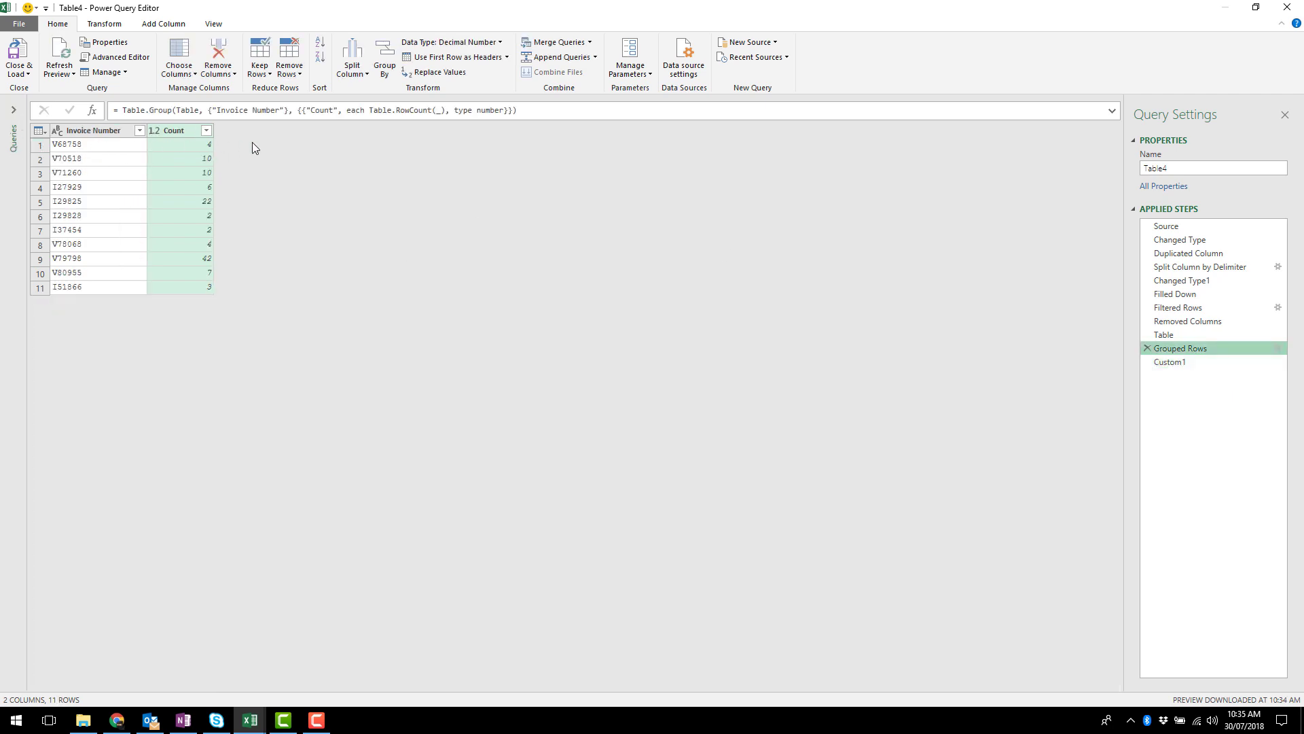
left_click(1189, 361)
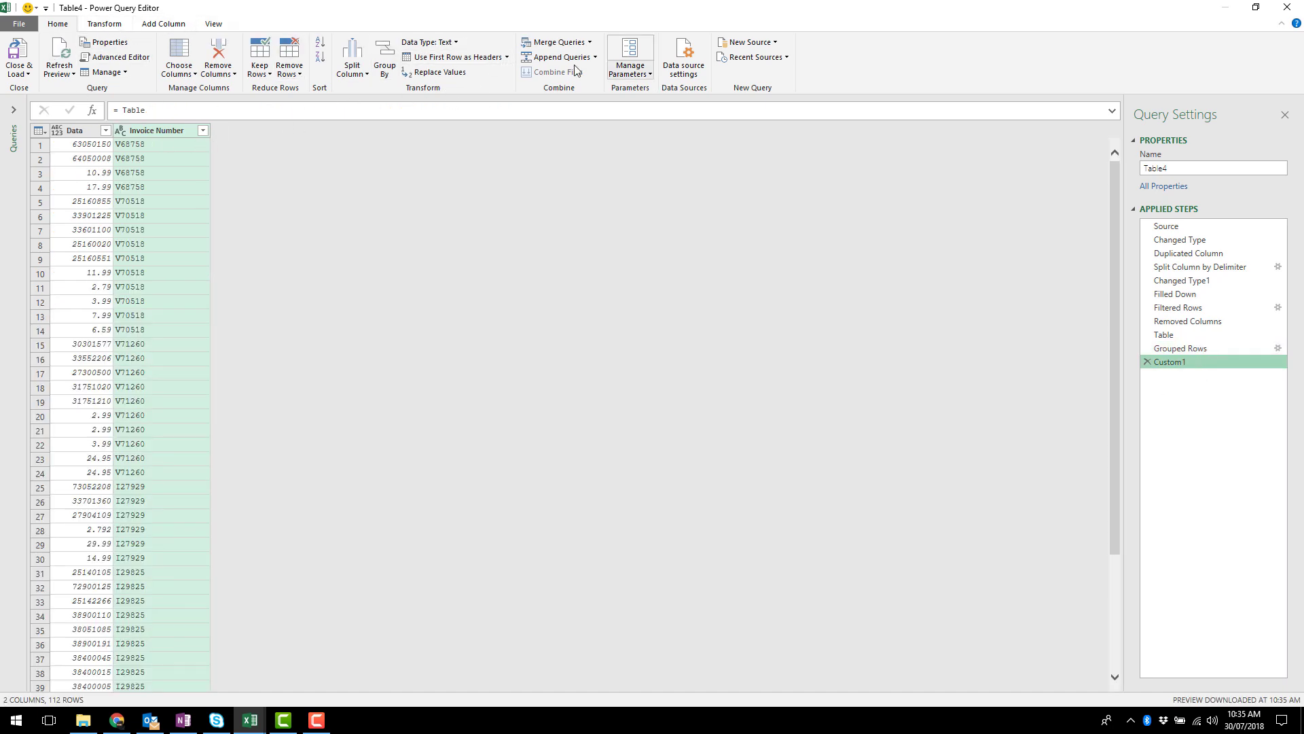
Left Outer merge Table4 with itself, matching Invoice Number in both tables
left_click(590, 42)
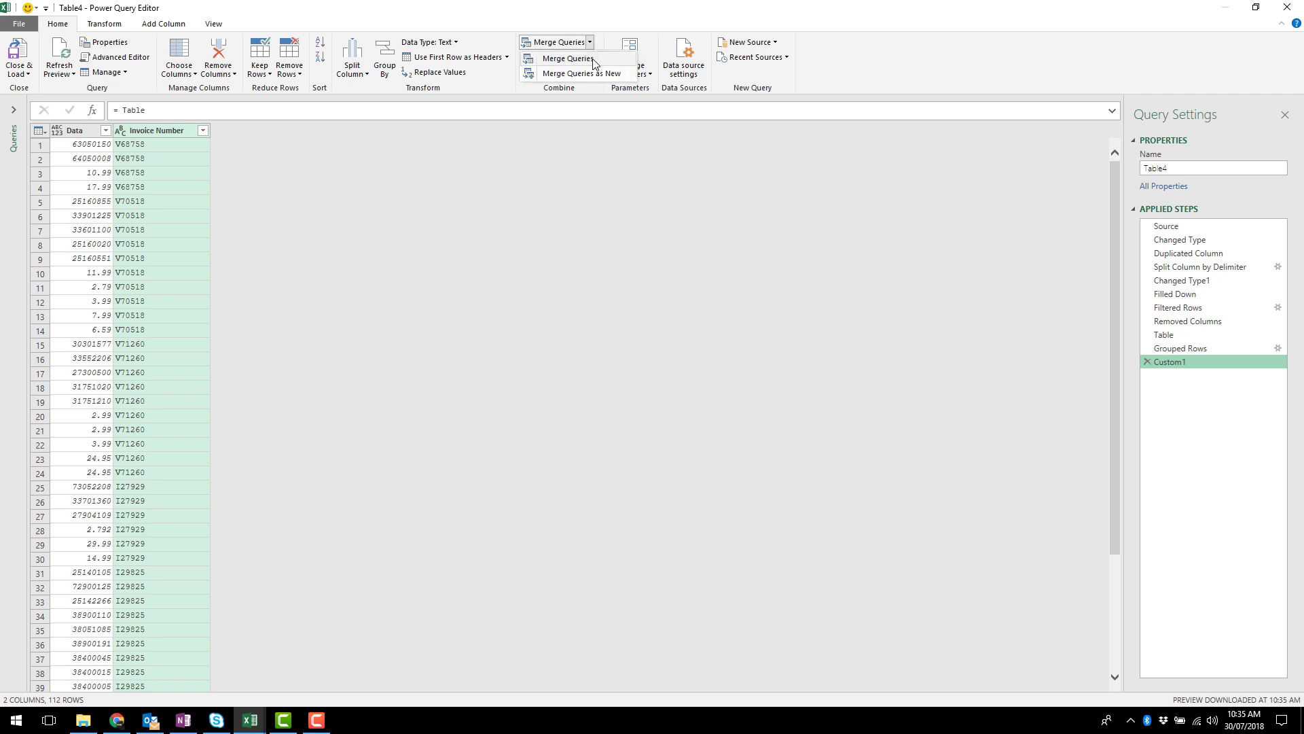
left_click(592, 60)
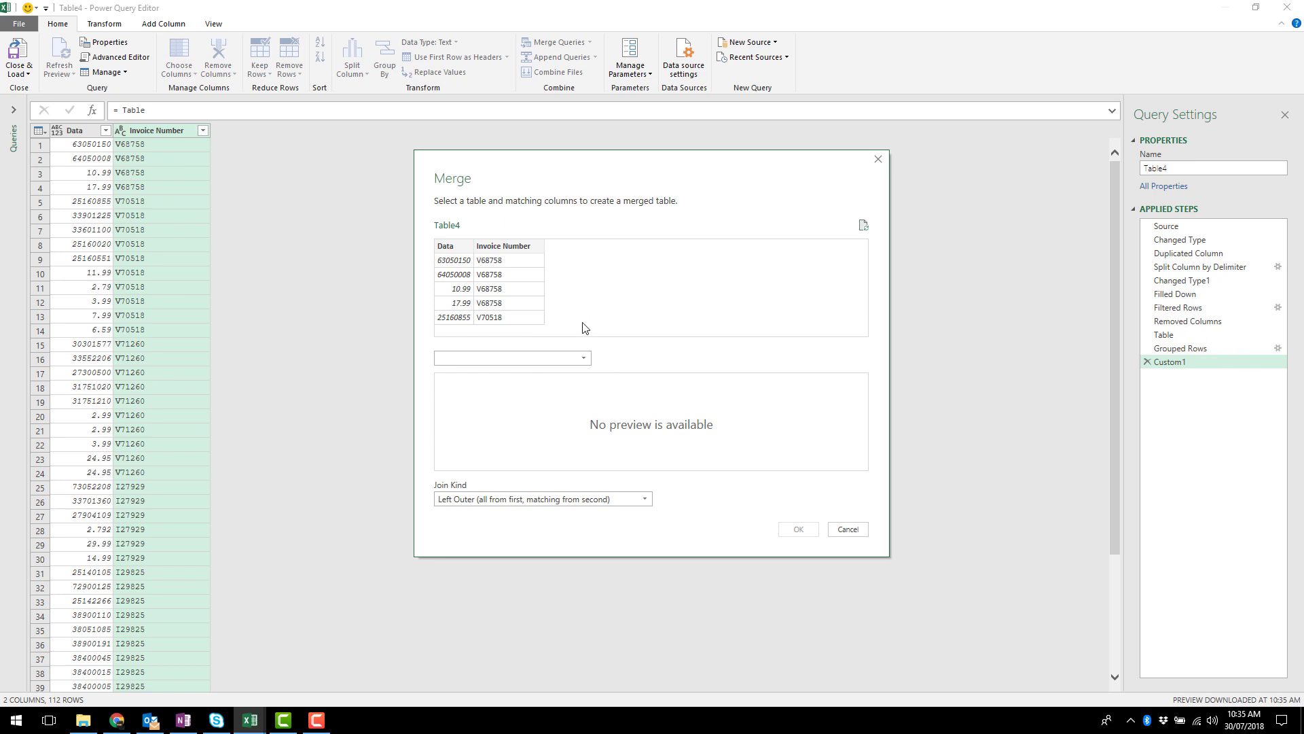
left_click(578, 357)
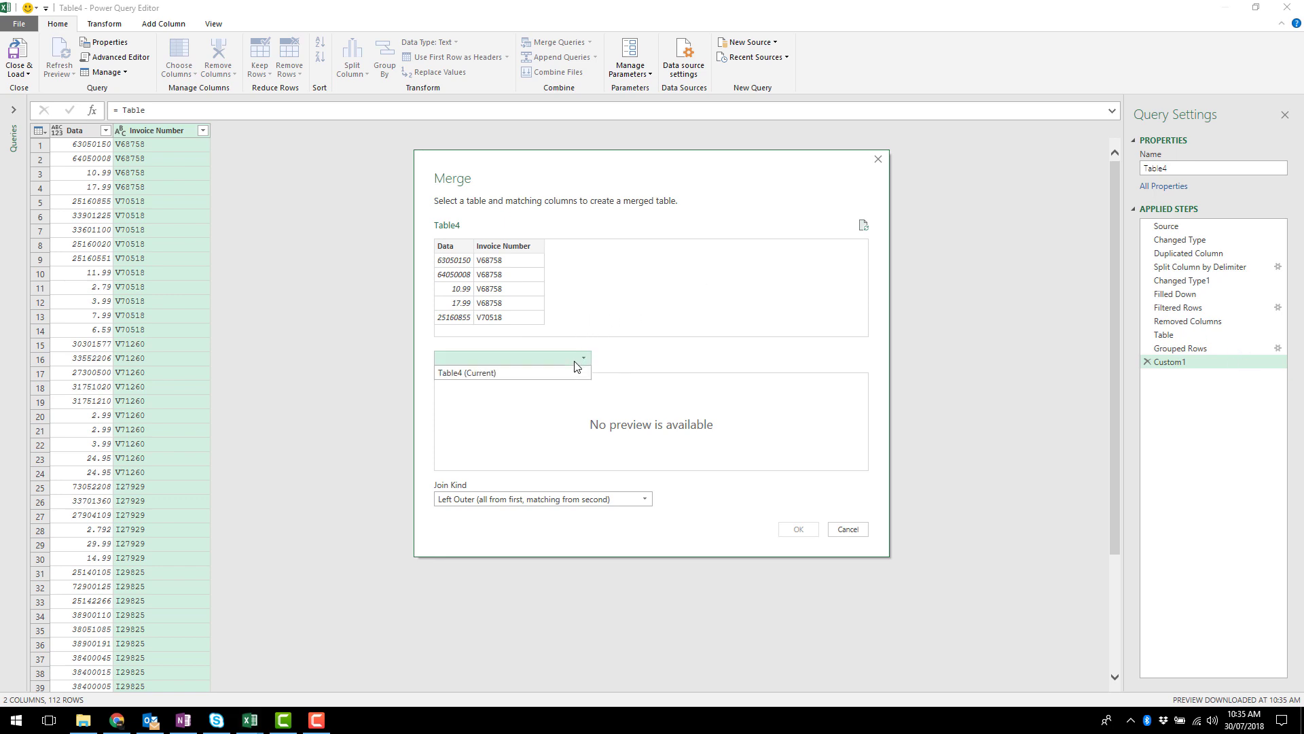
left_click(476, 373)
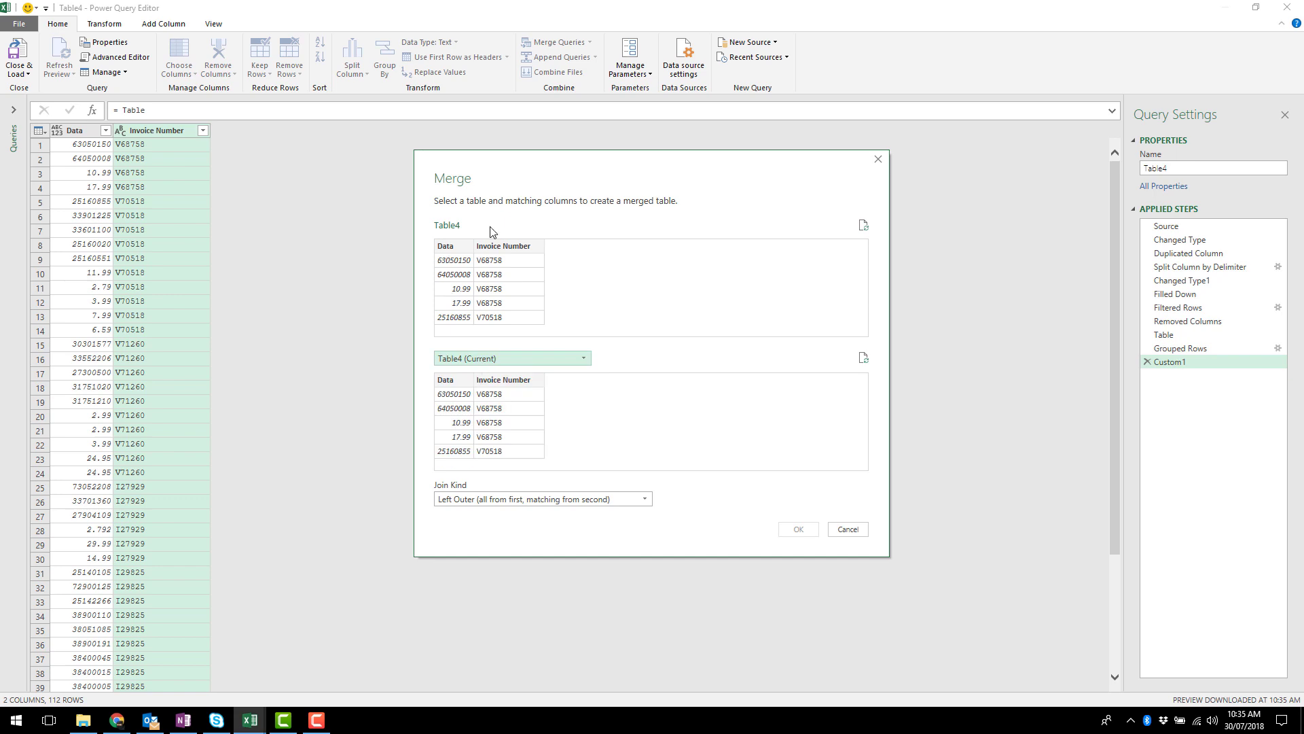
left_click(515, 248)
left_click(515, 378)
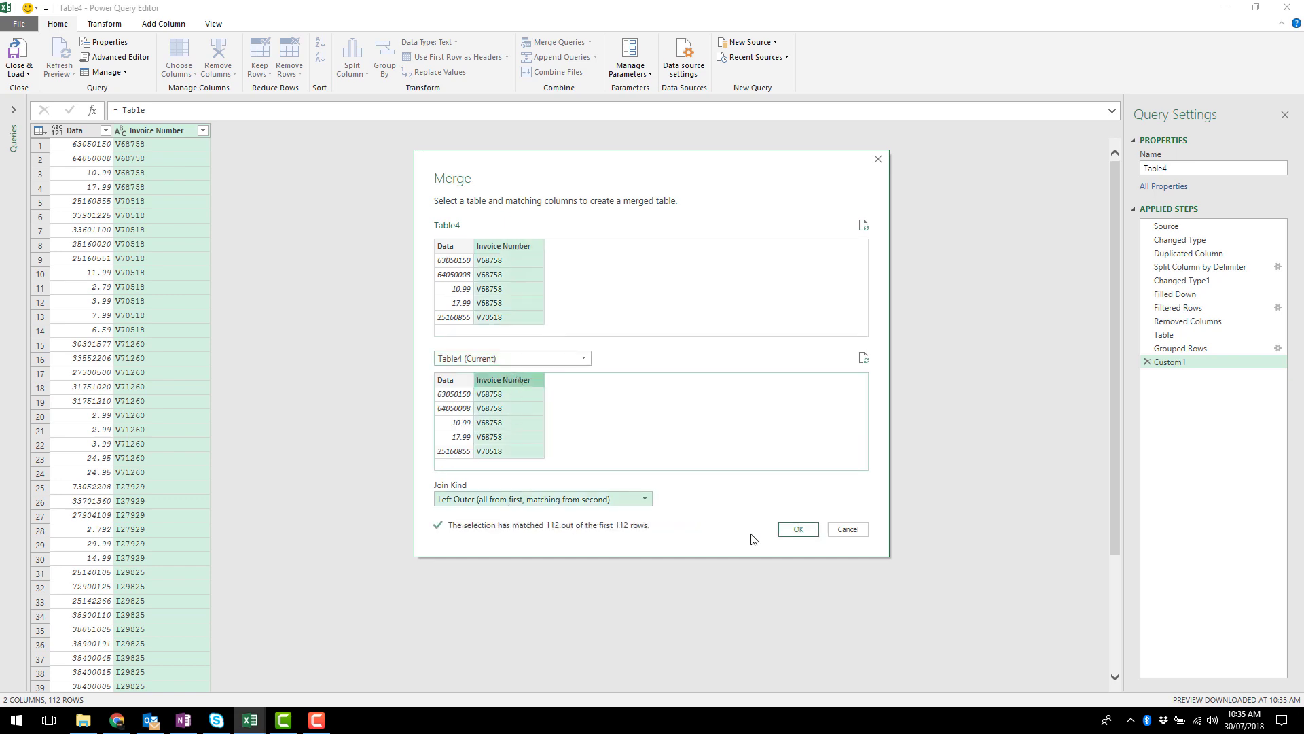
left_click(799, 529)
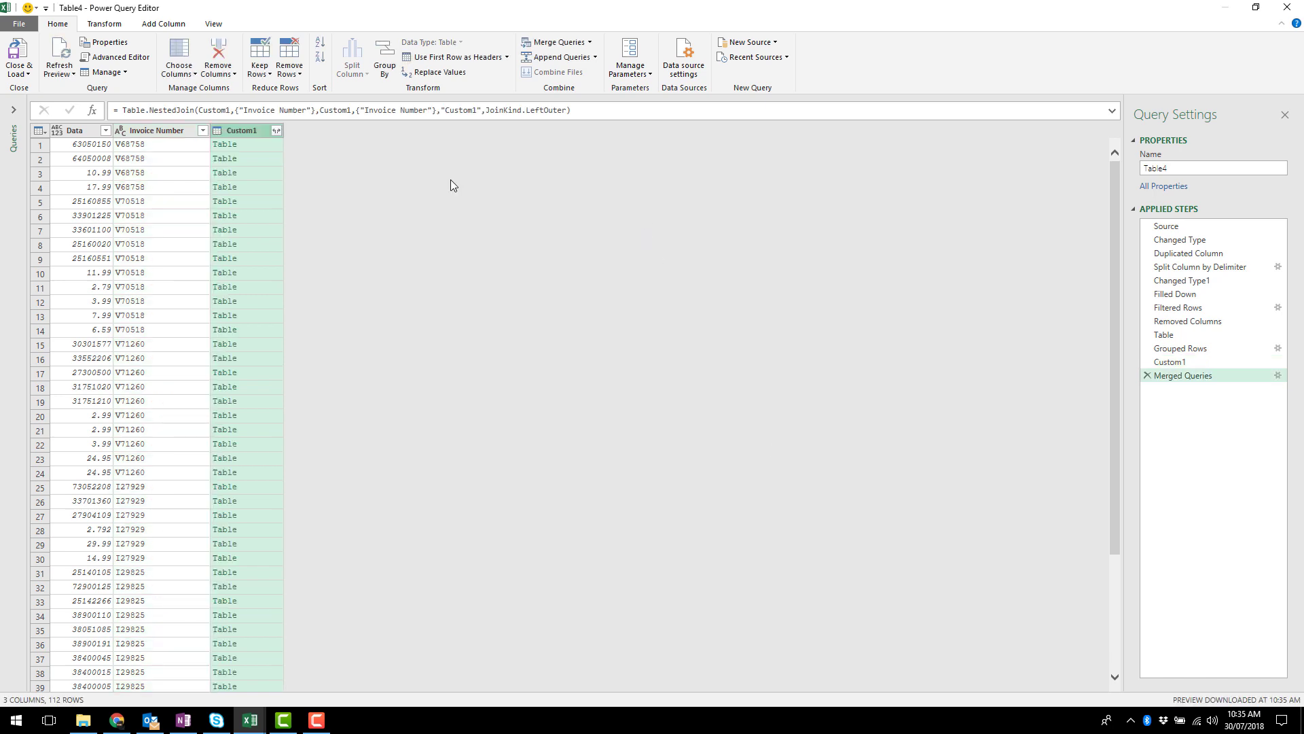
Replace the Custom1 table arguments in the merge formula with Table
left_click(338, 110)
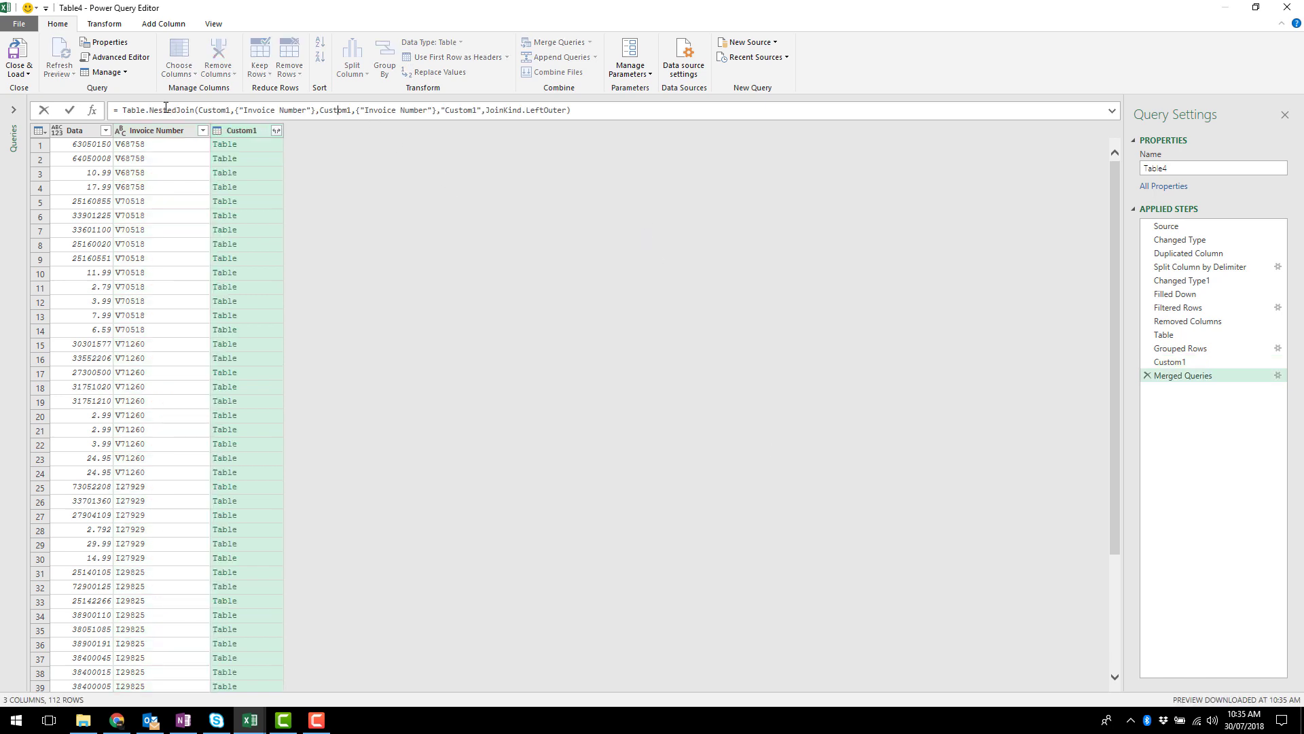
double_click(129, 109)
left_click(200, 110)
left_click_drag(200, 110, 231, 110)
double_click(345, 110)
type("Table")
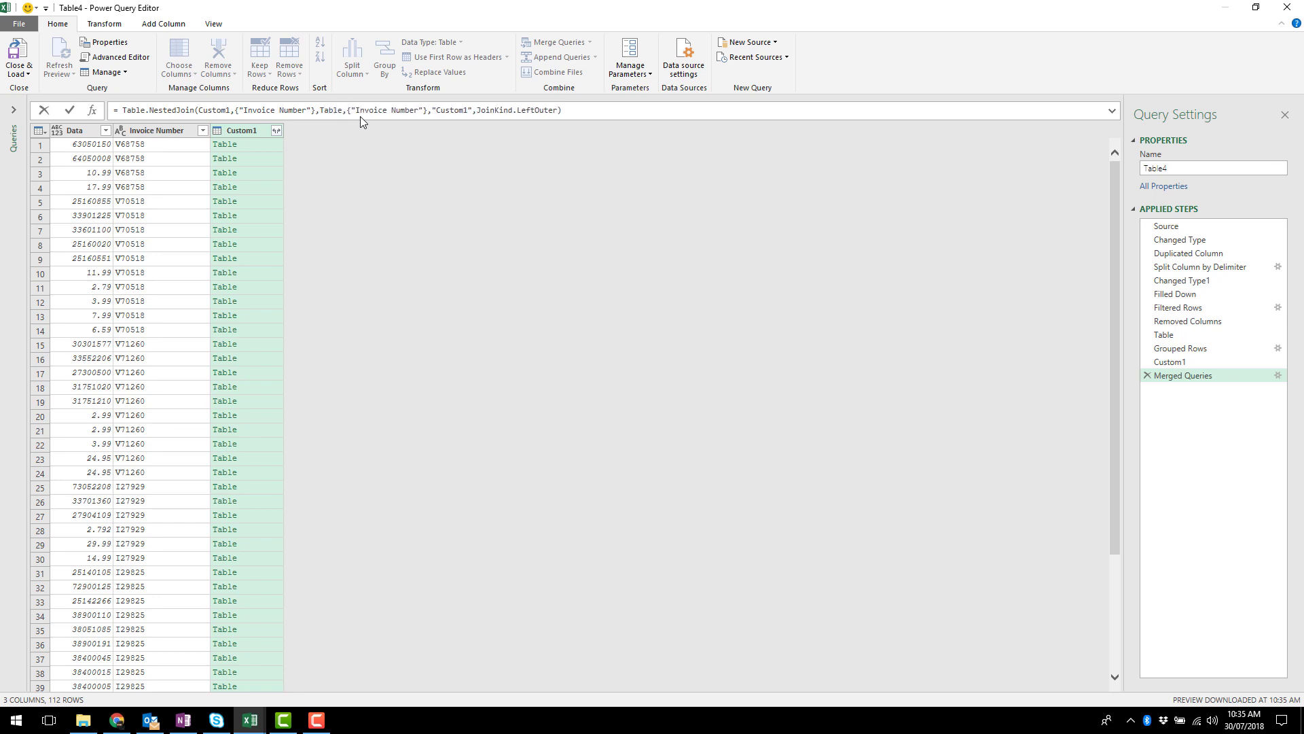
key("Return")
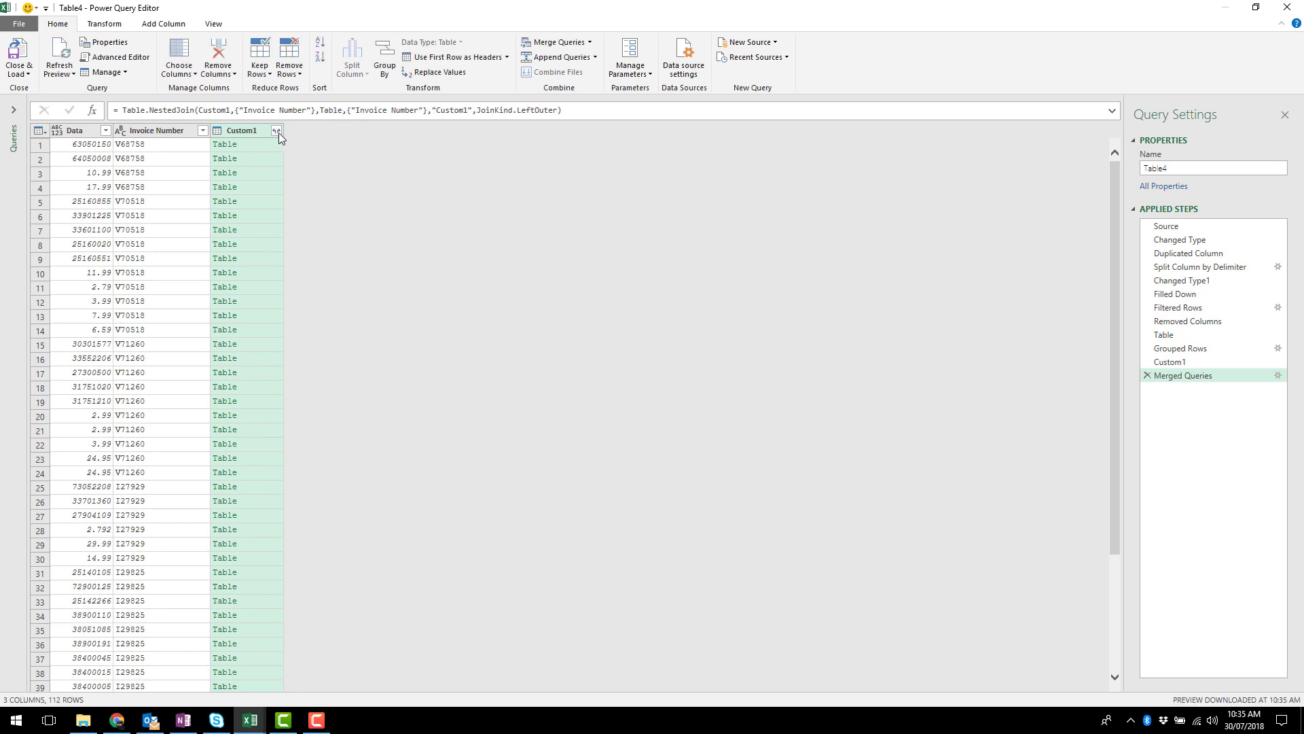
left_click(277, 131)
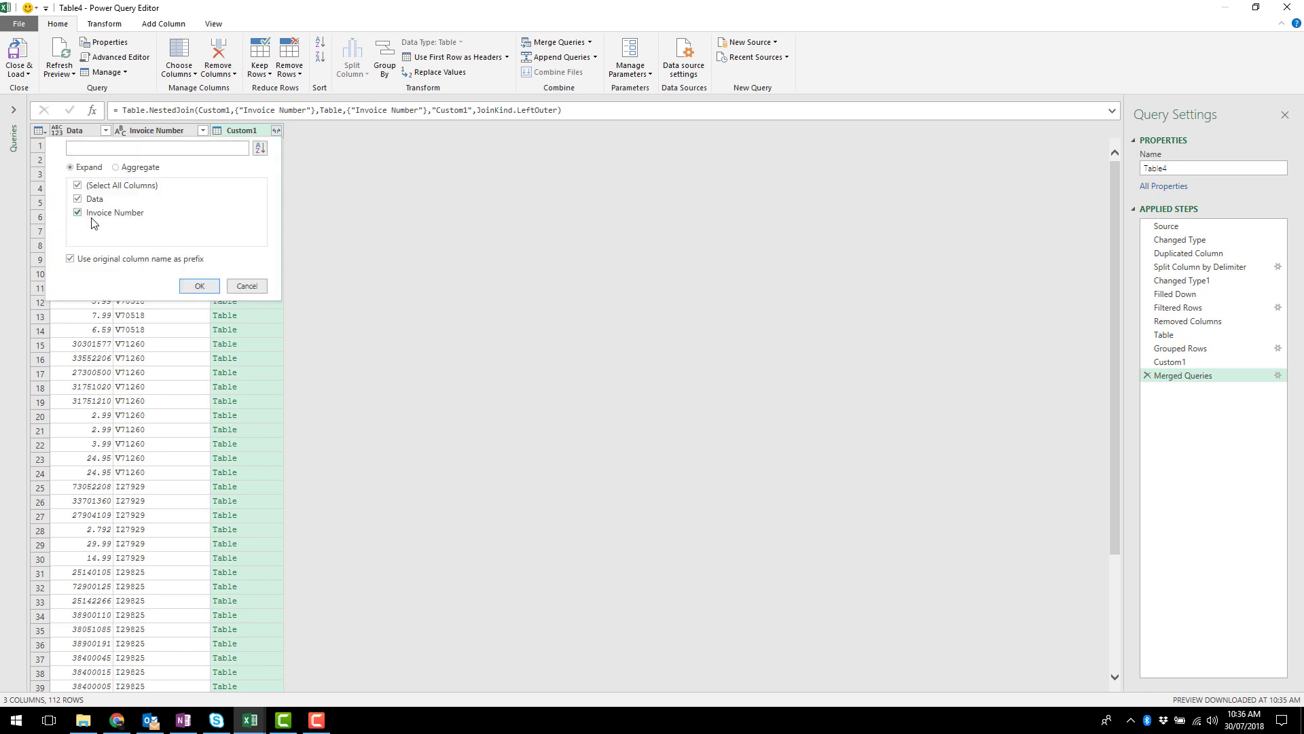
left_click(303, 162)
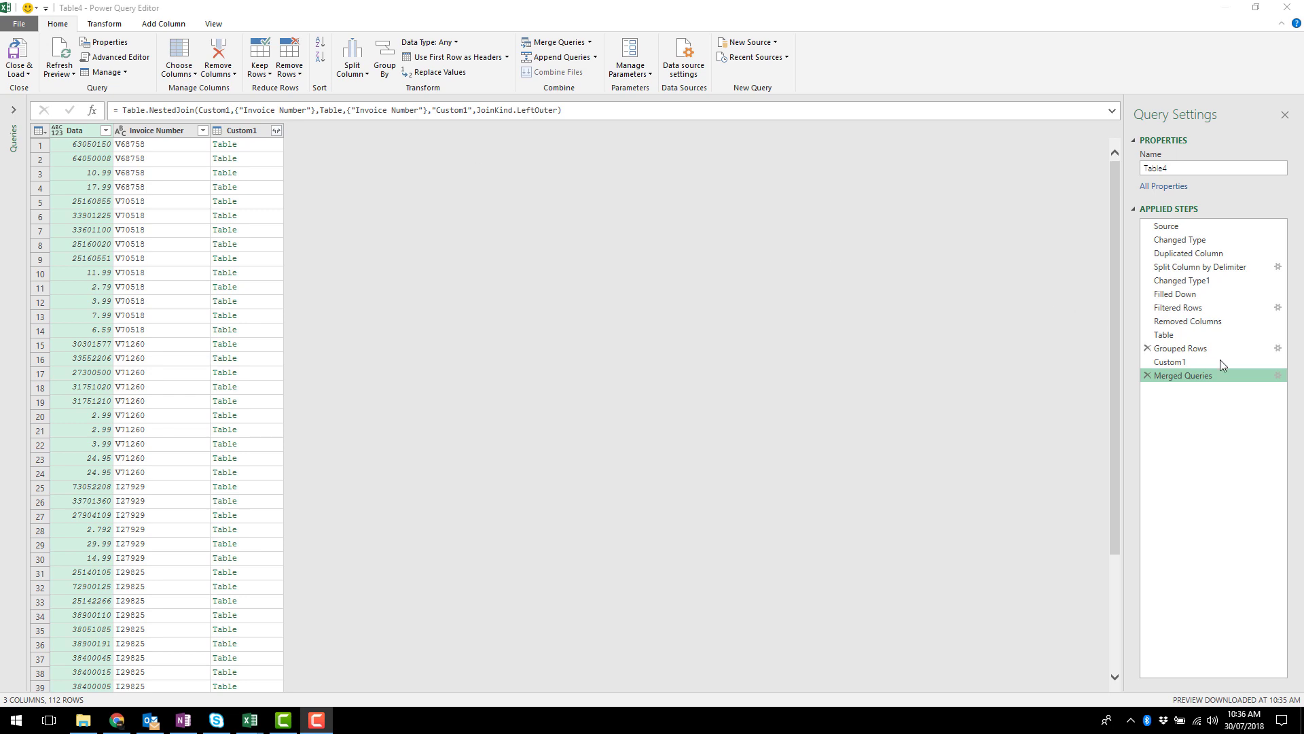
Point the merge's joined table at #"Grouped Rows" instead
double_click(332, 111)
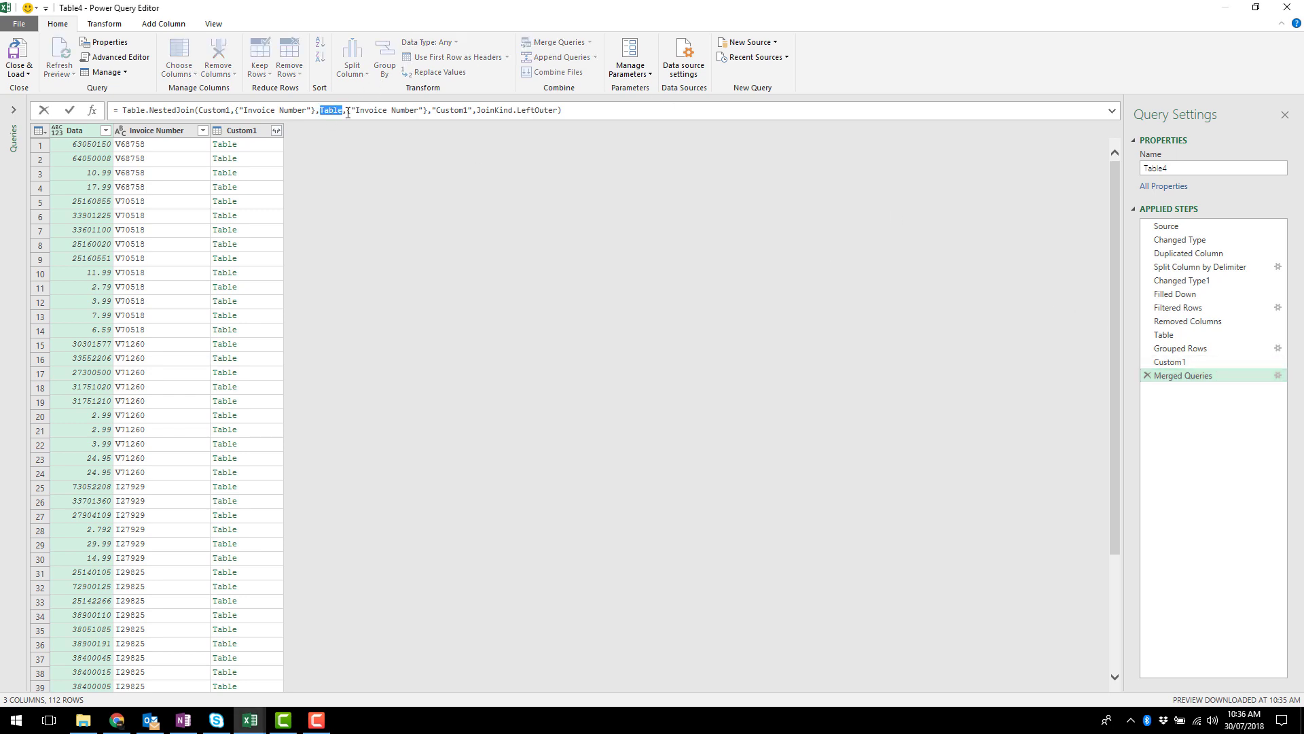
type("#\"Grouped Rows\"")
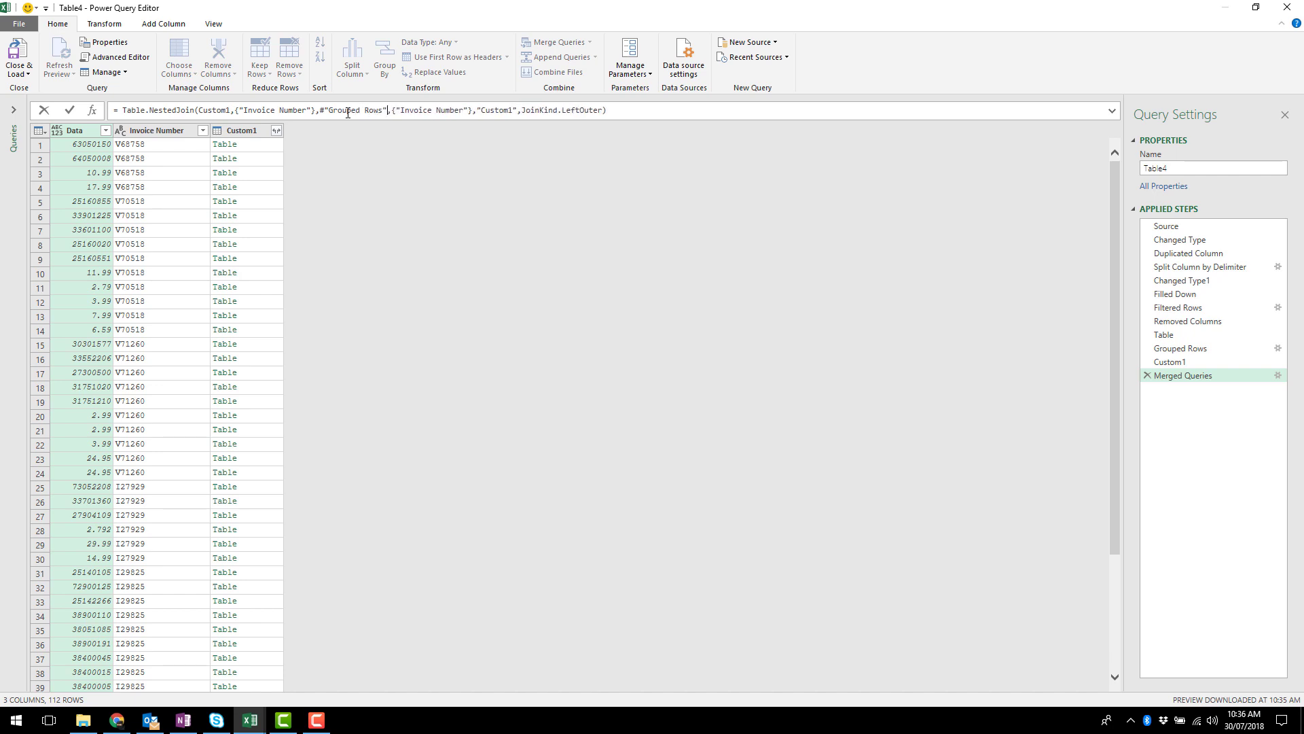
key("Return")
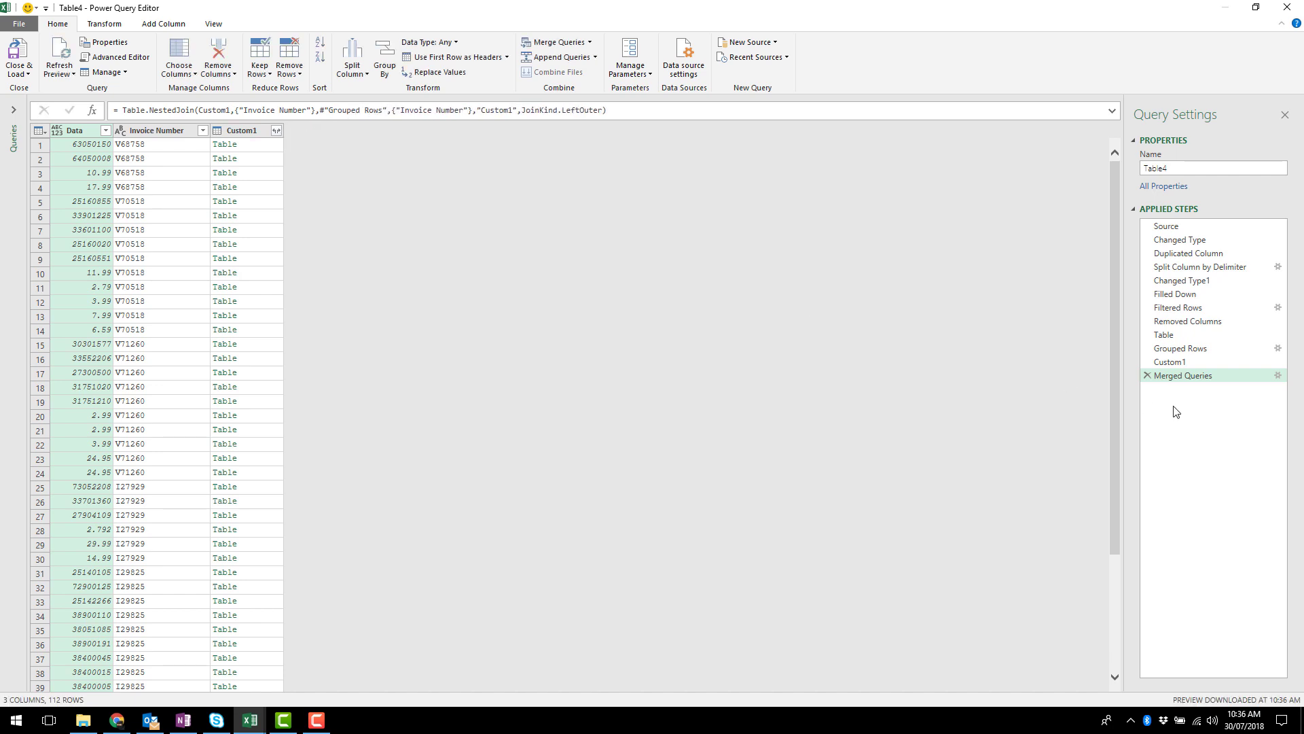
Expand Custom1 to just the Count column, without the original column name prefix
left_click(276, 131)
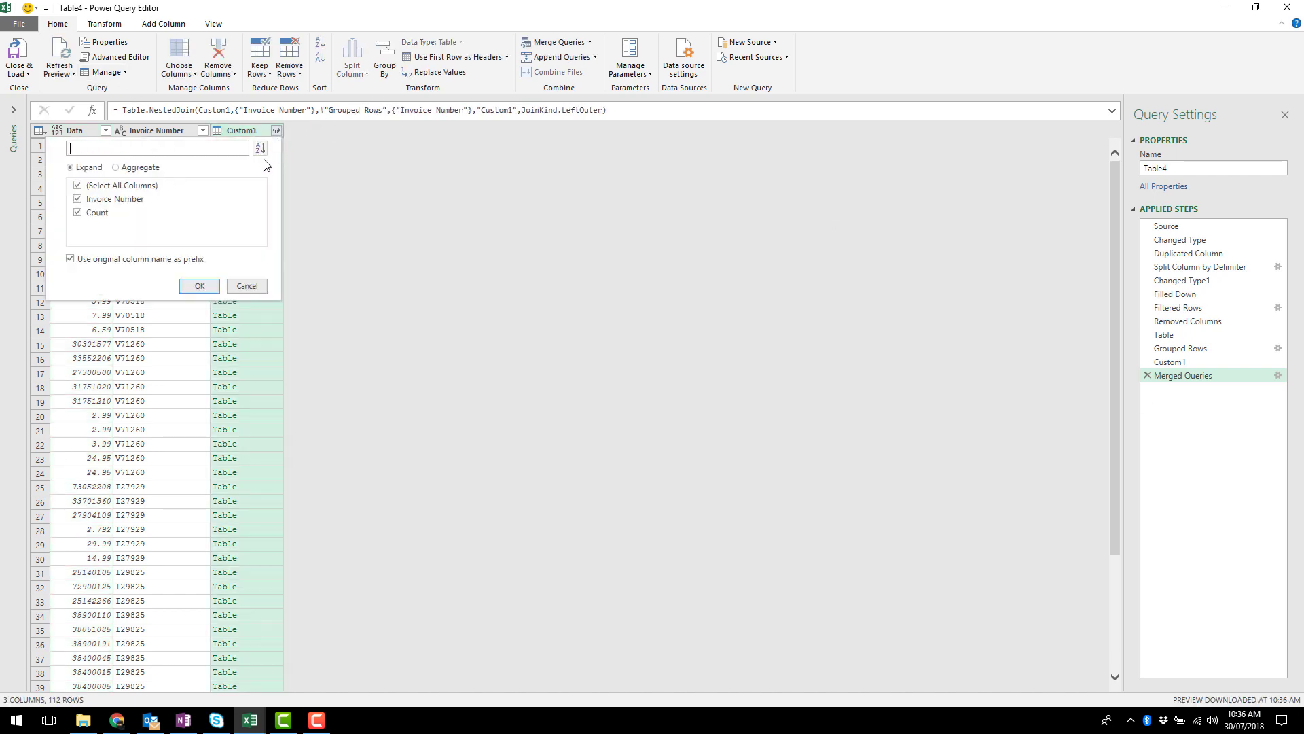
left_click(139, 185)
left_click(79, 213)
left_click(71, 259)
left_click(200, 286)
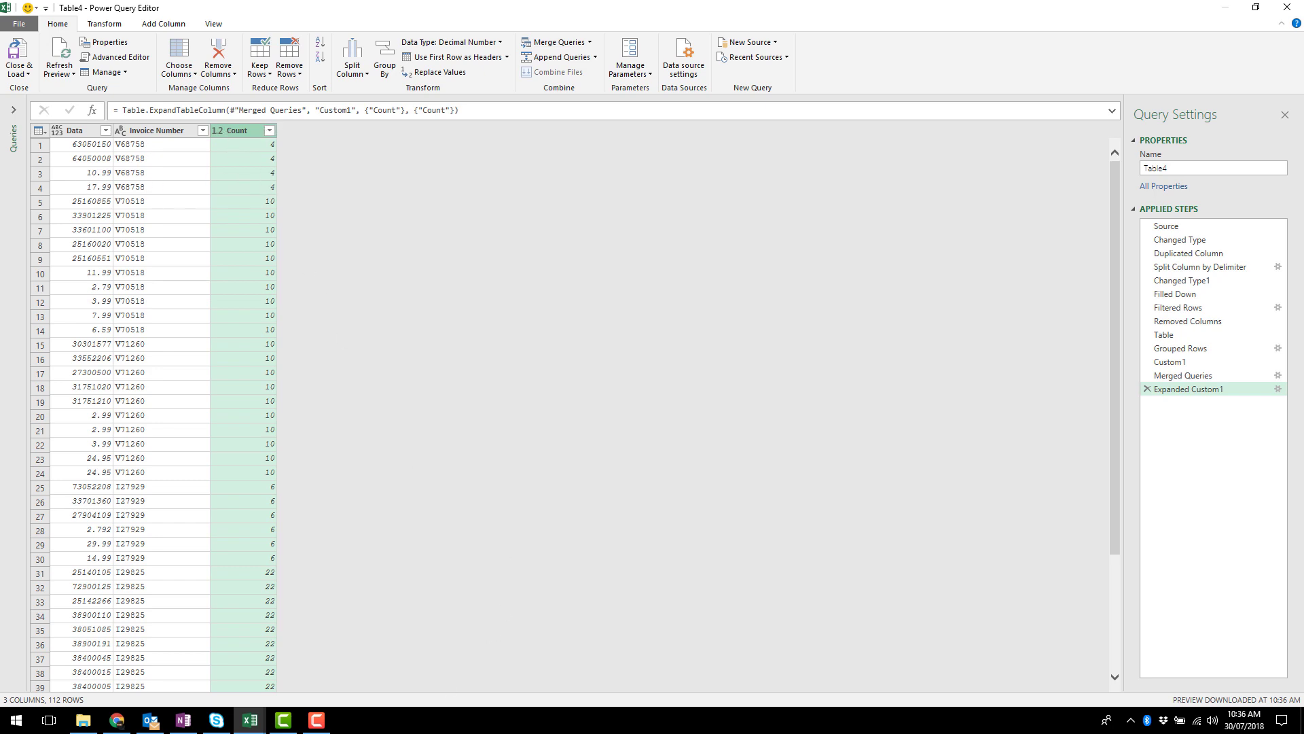
key("F10")
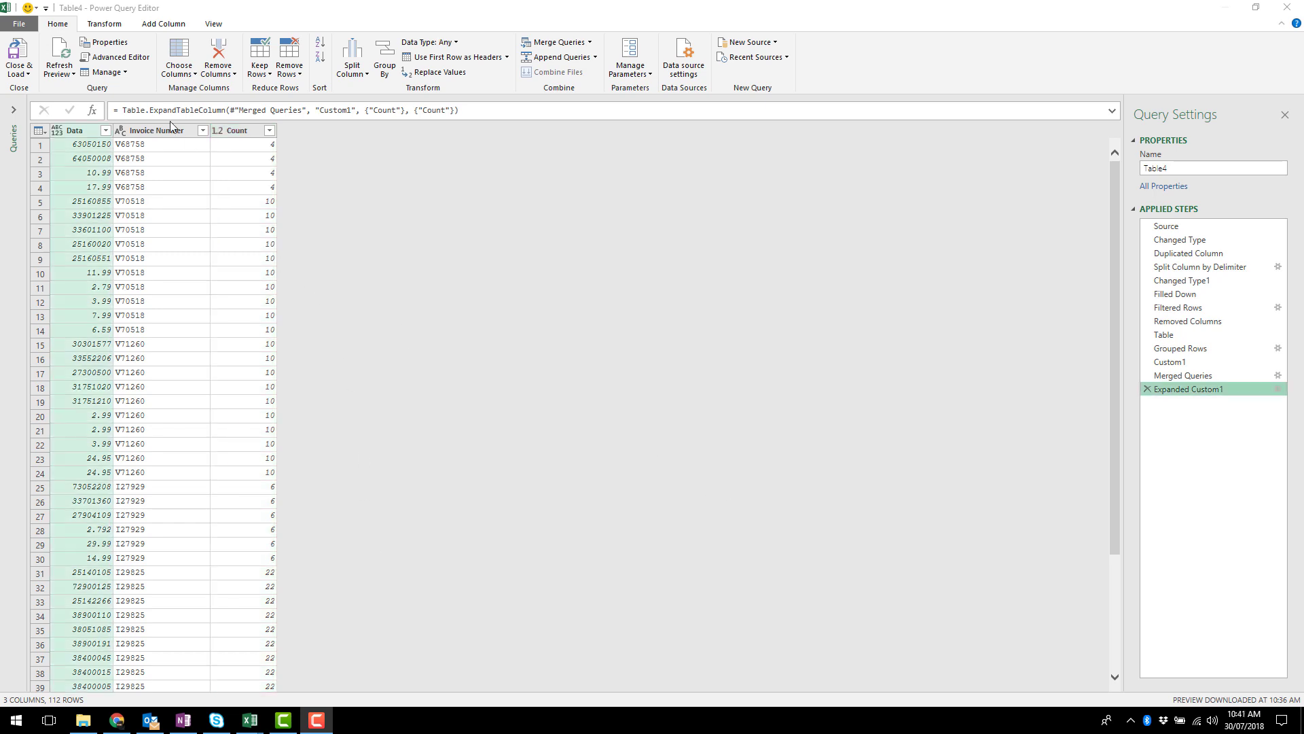
left_click(149, 140)
left_click(151, 135)
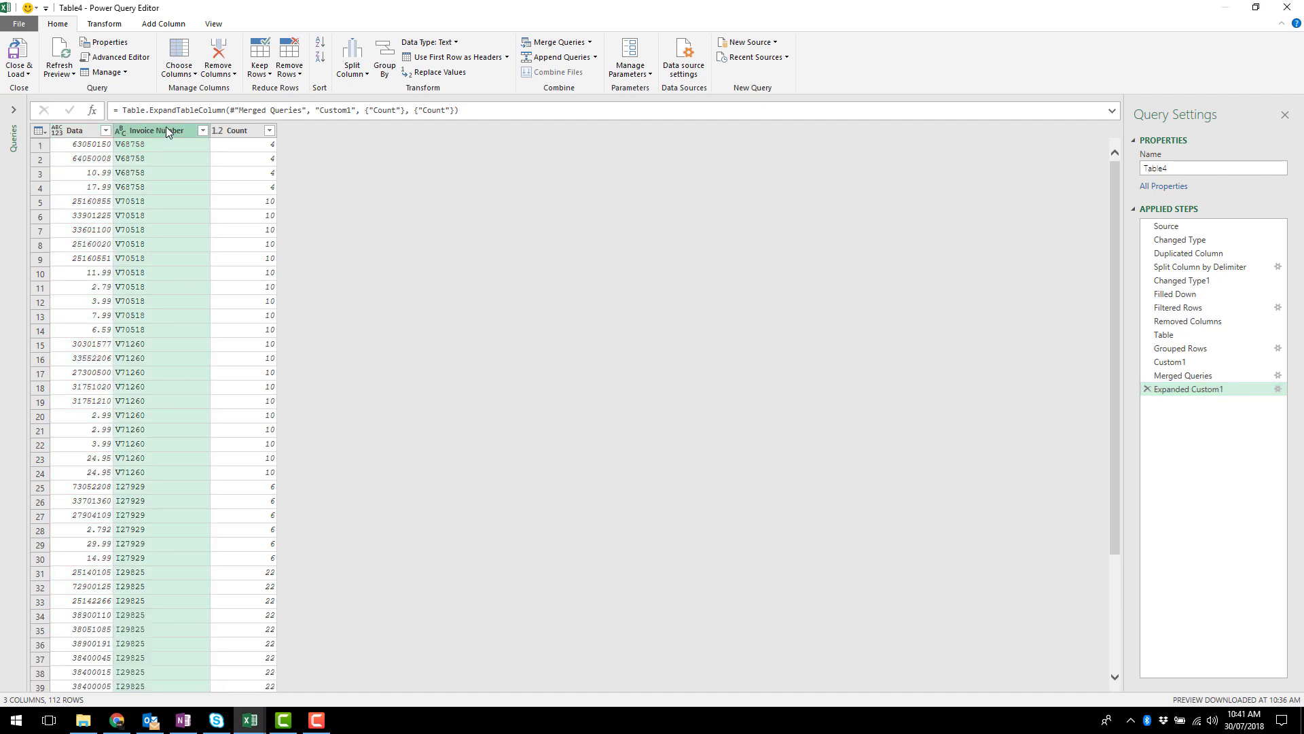
Add an Index column numbered from 1
left_click(167, 25)
left_click(208, 57)
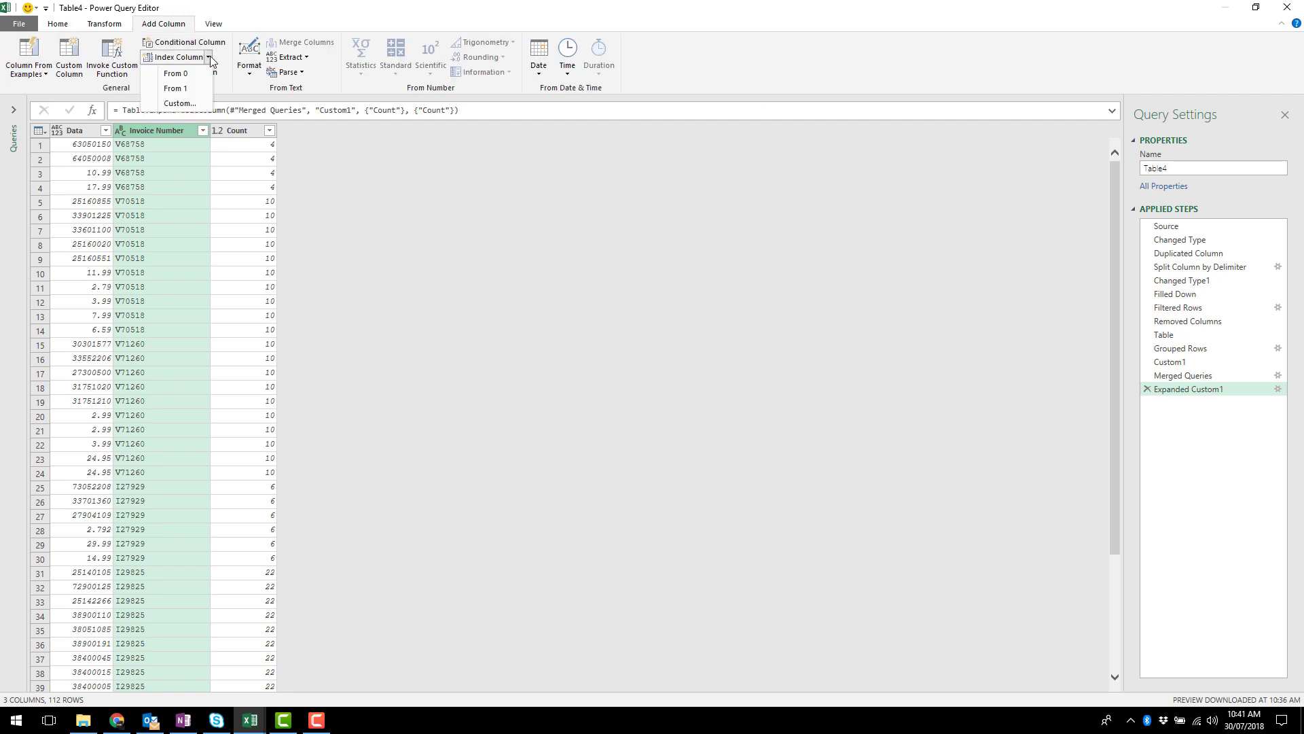
left_click(175, 89)
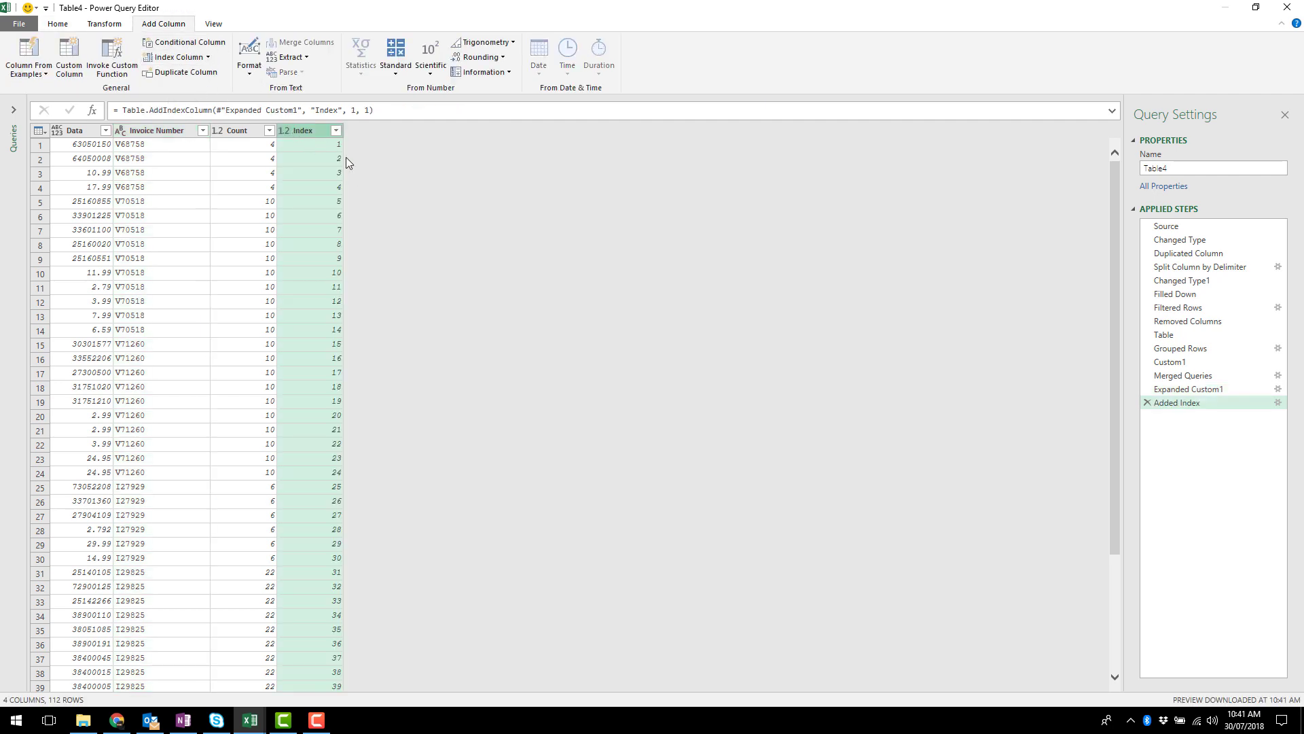
Cut the Added Index step's formula text, then cancel the formula edit
left_click(1194, 405)
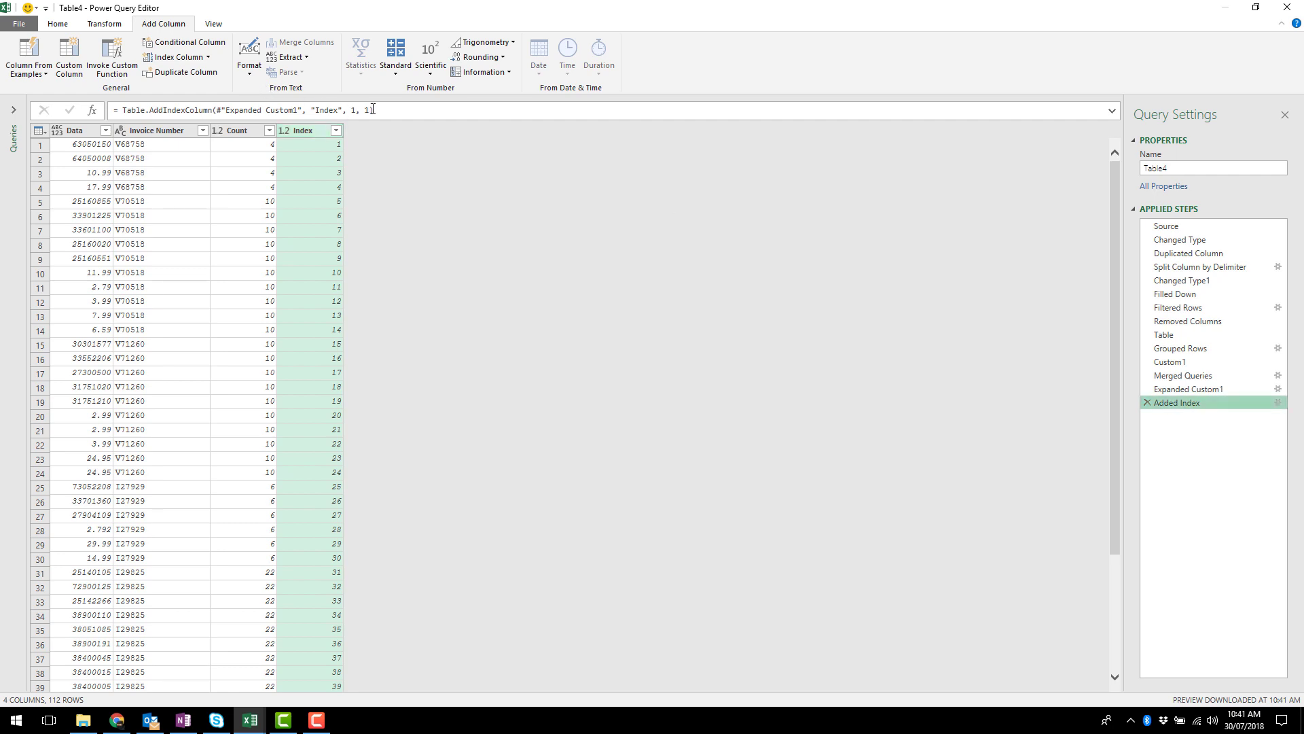
left_click_drag(374, 110, 139, 125)
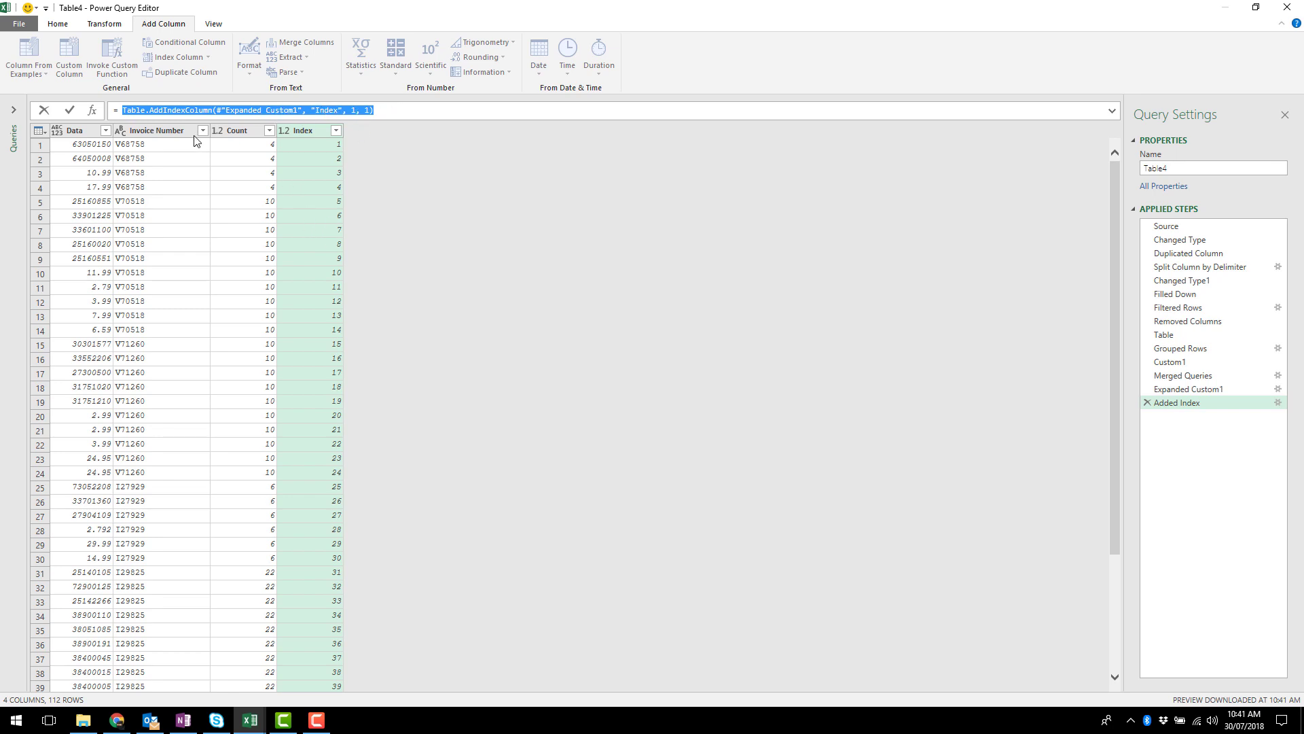
right_click(348, 110)
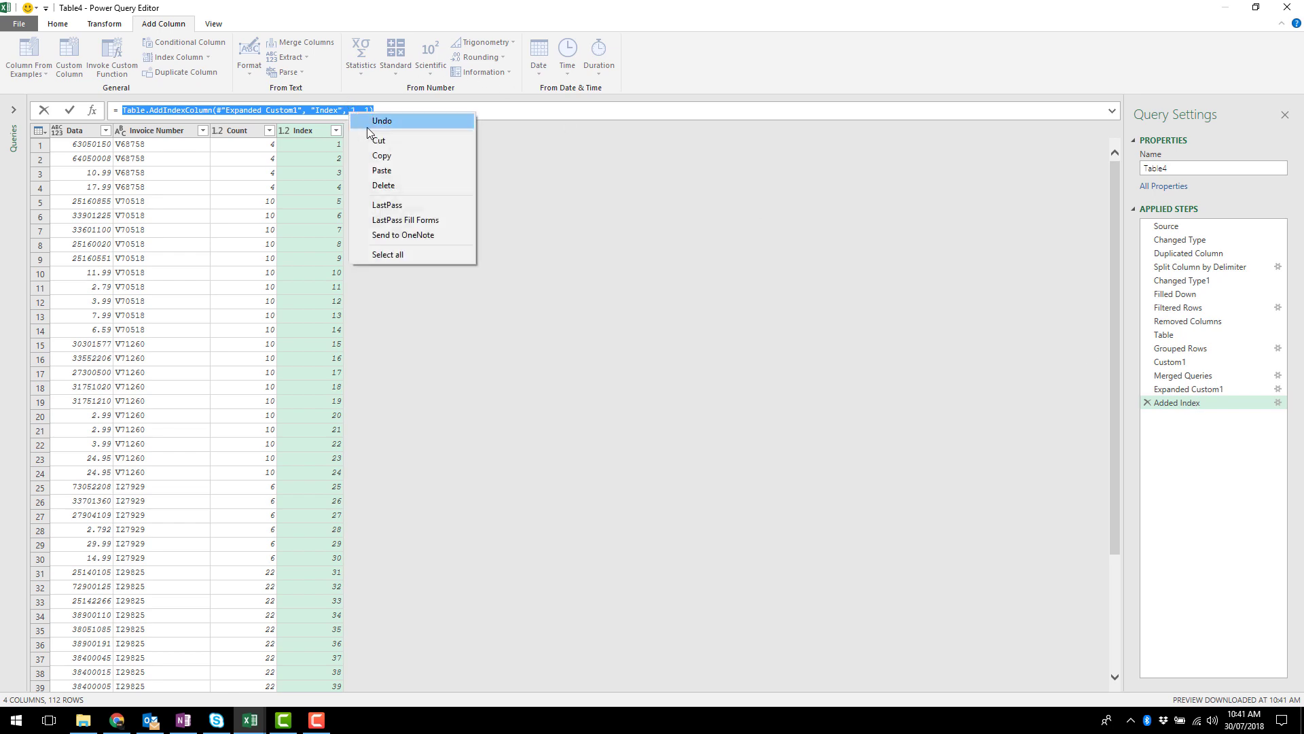
left_click(380, 142)
left_click(1177, 402)
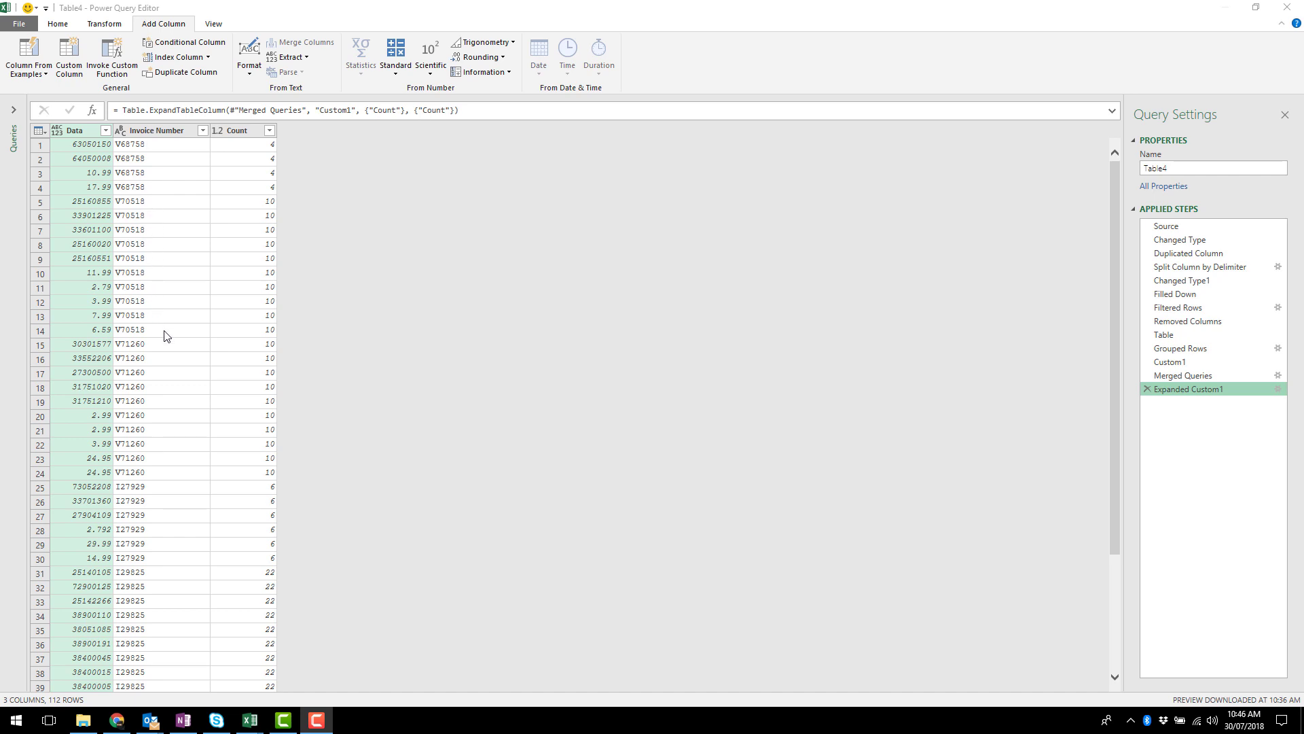
Inspect the Table.RowCount part of the Grouped Rows formula, then return to Expanded Custom1
left_click(1207, 358)
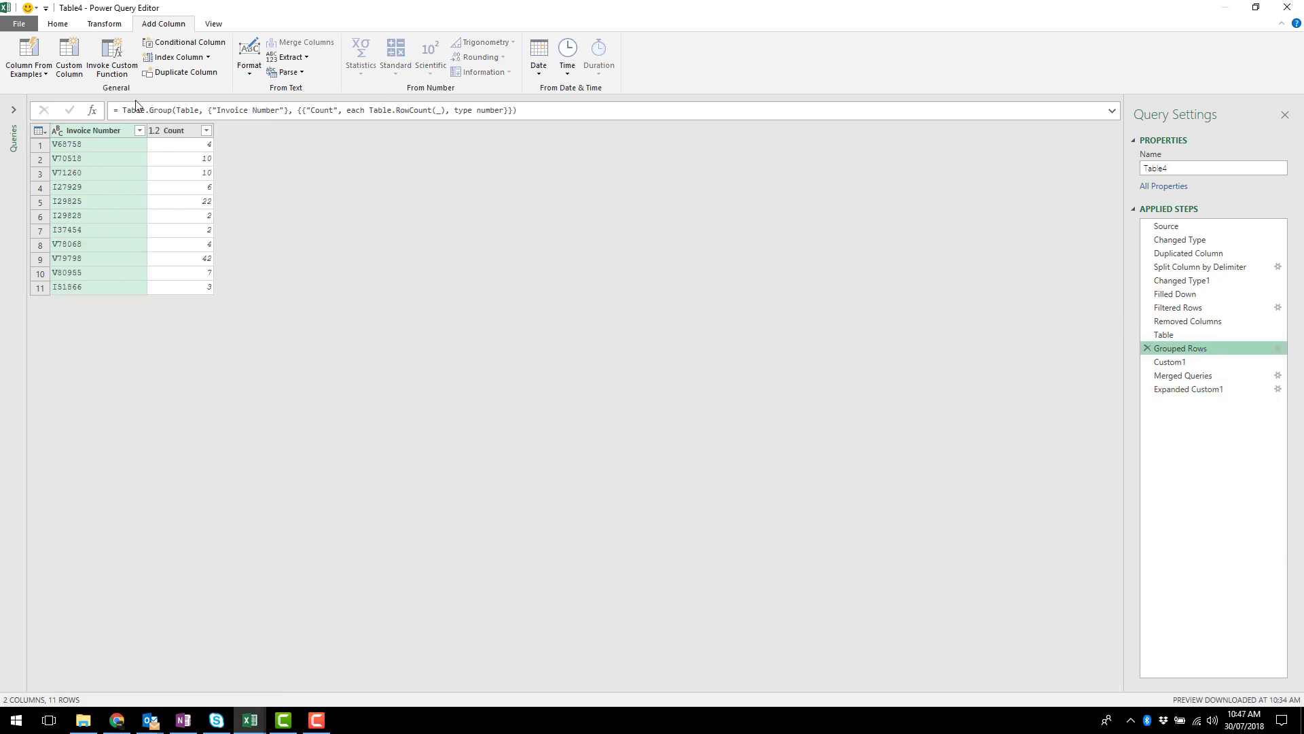
left_click_drag(122, 110, 364, 135)
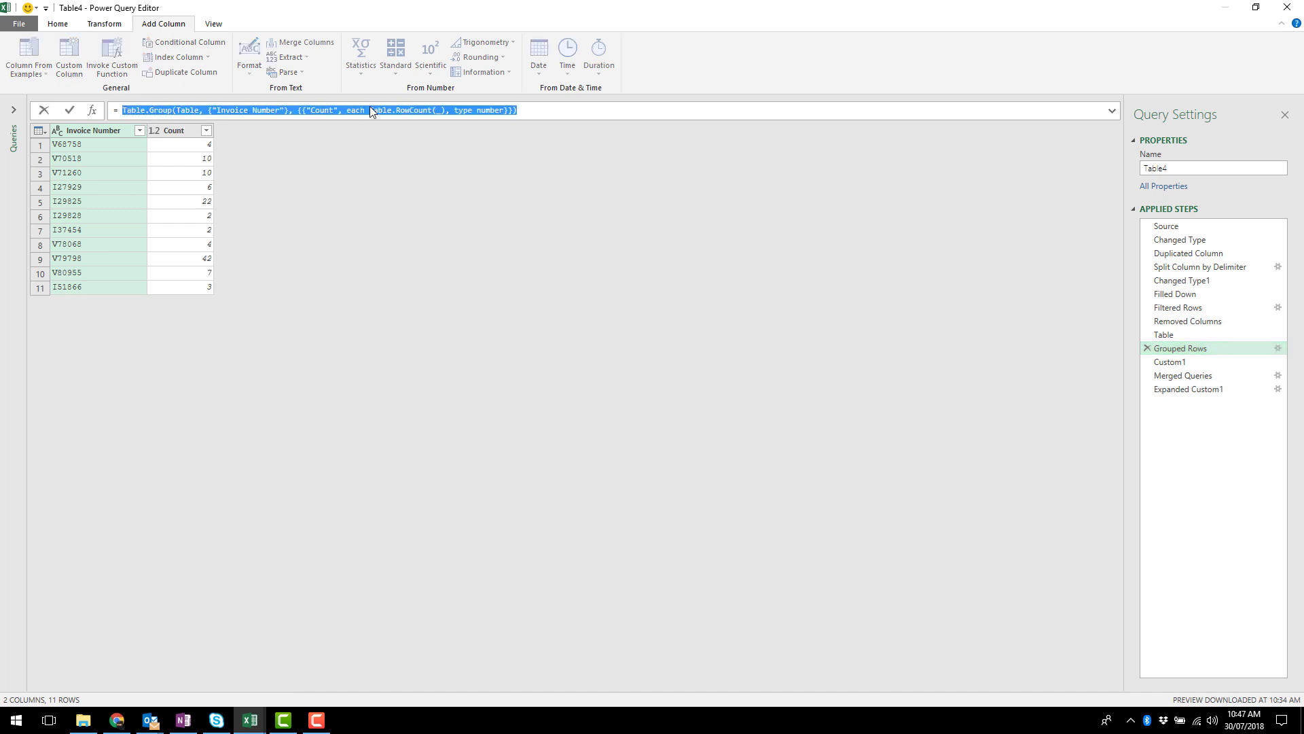
left_click(378, 111)
left_click_drag(370, 112, 426, 104)
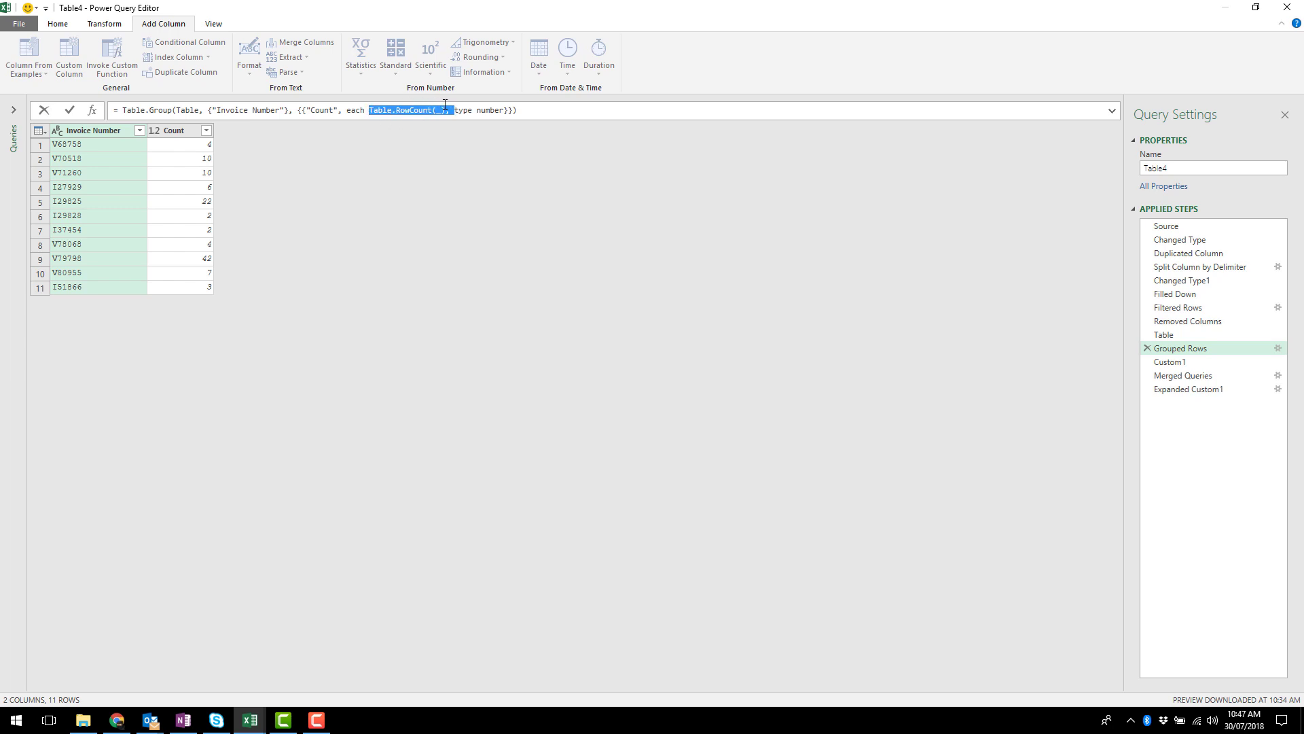
left_click(413, 110)
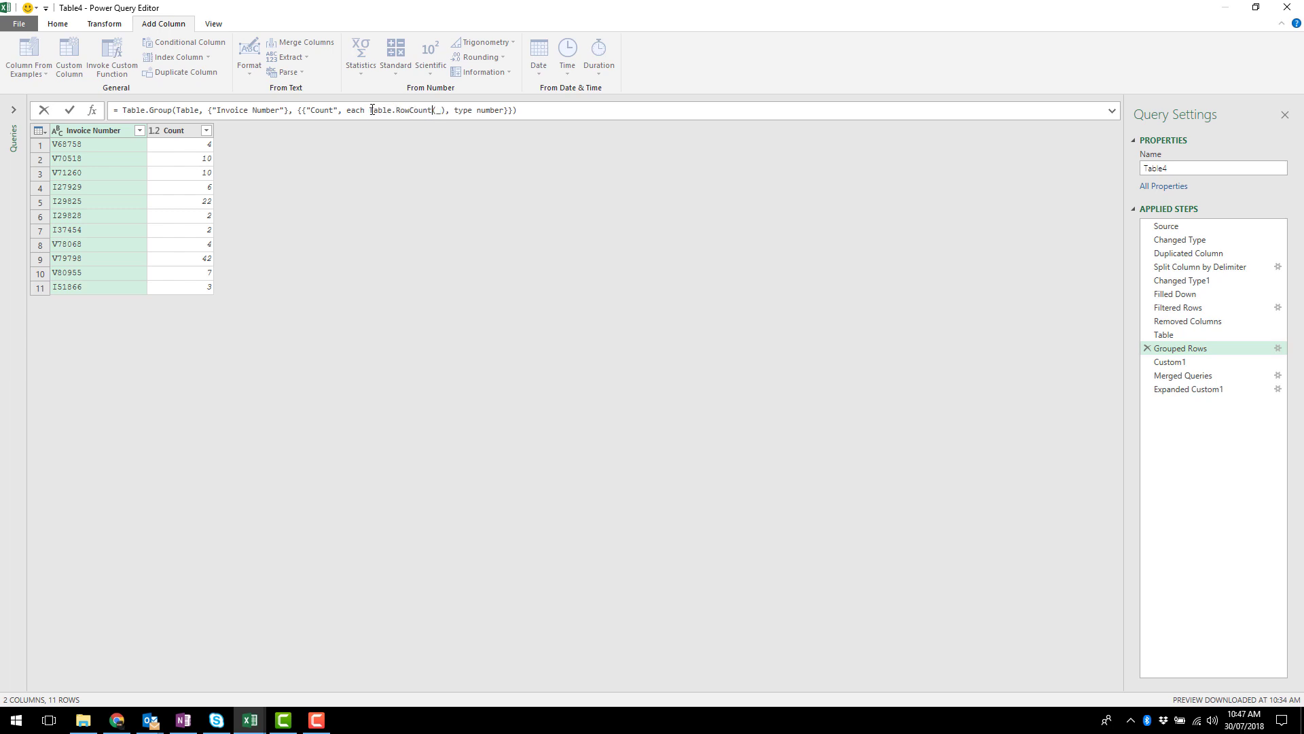
left_click_drag(371, 110, 454, 111)
left_click(1191, 388)
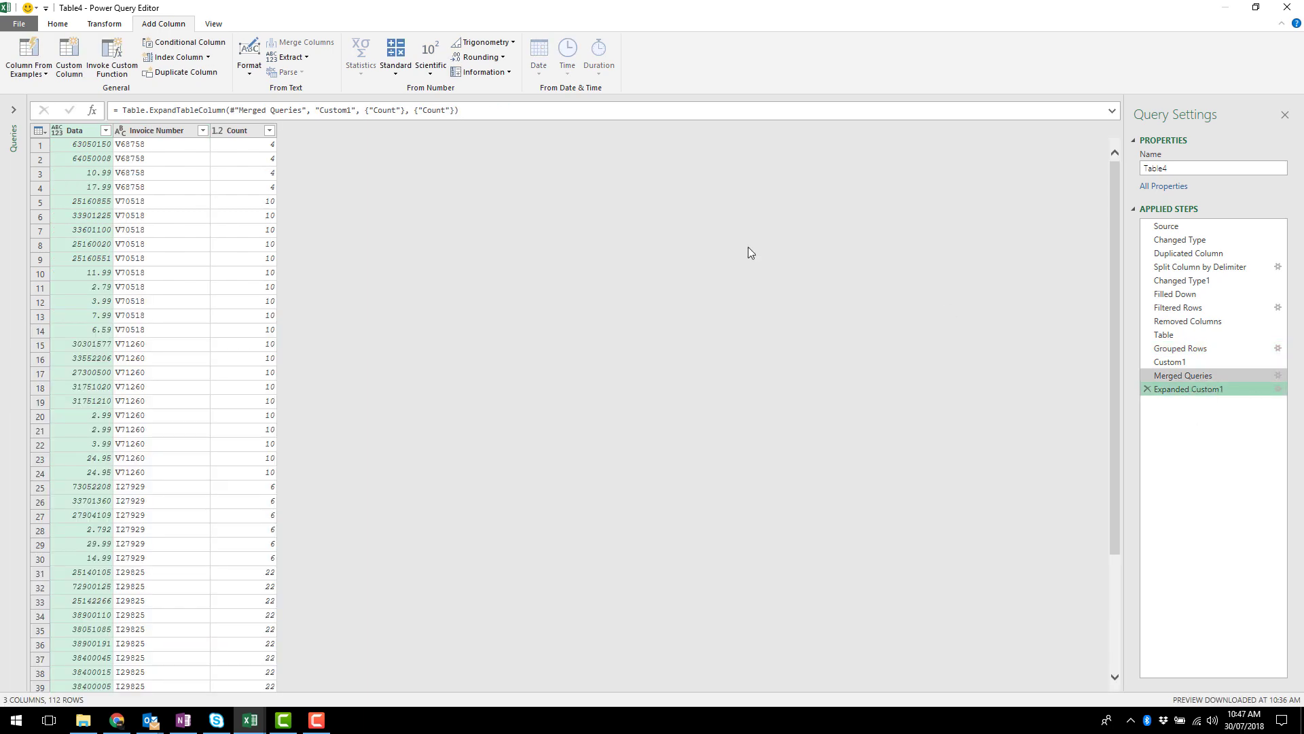
Group the table by Invoice Number with a Count Rows column
left_click(168, 144)
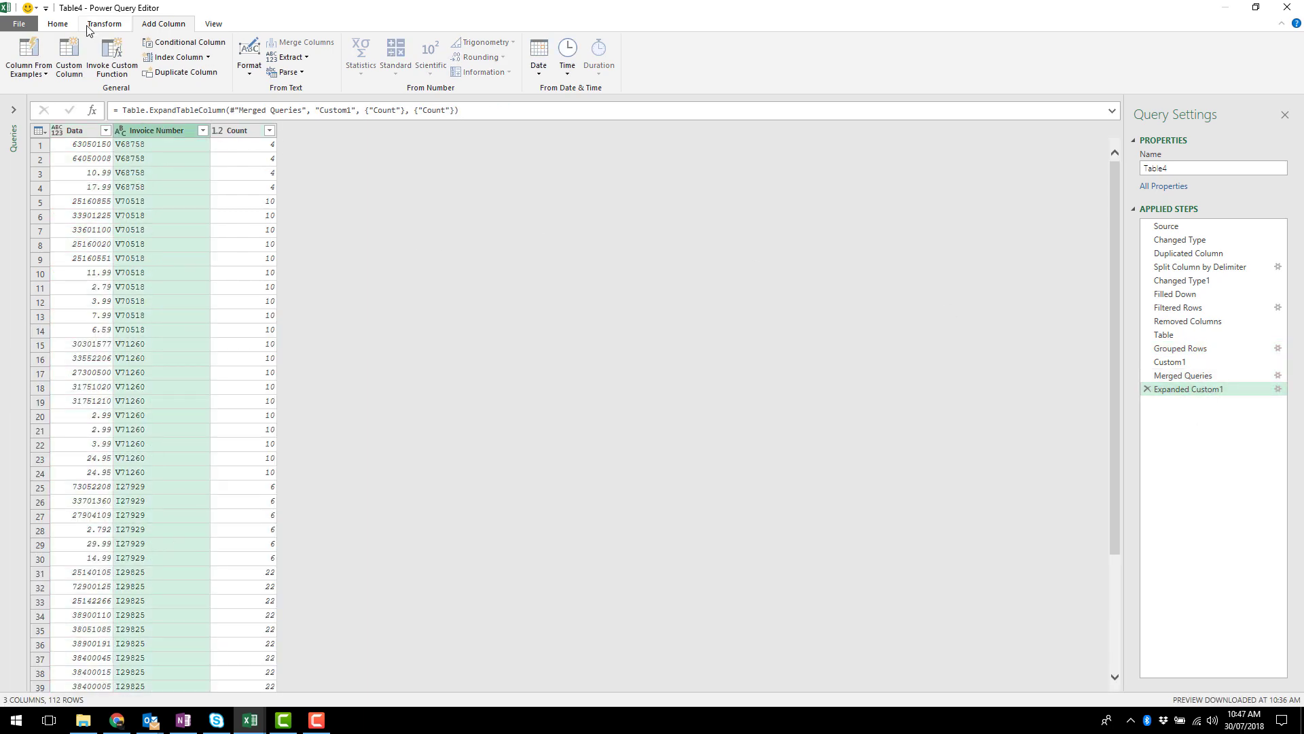
left_click(58, 23)
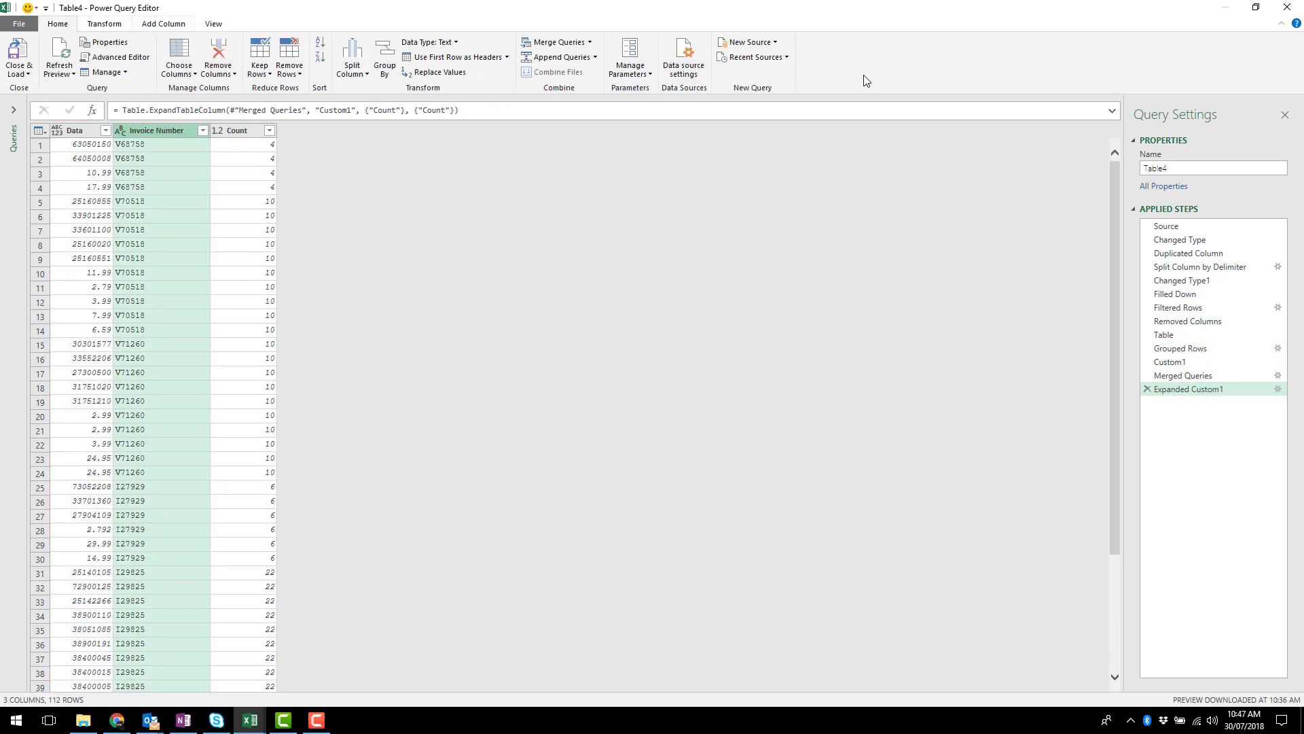
left_click(378, 76)
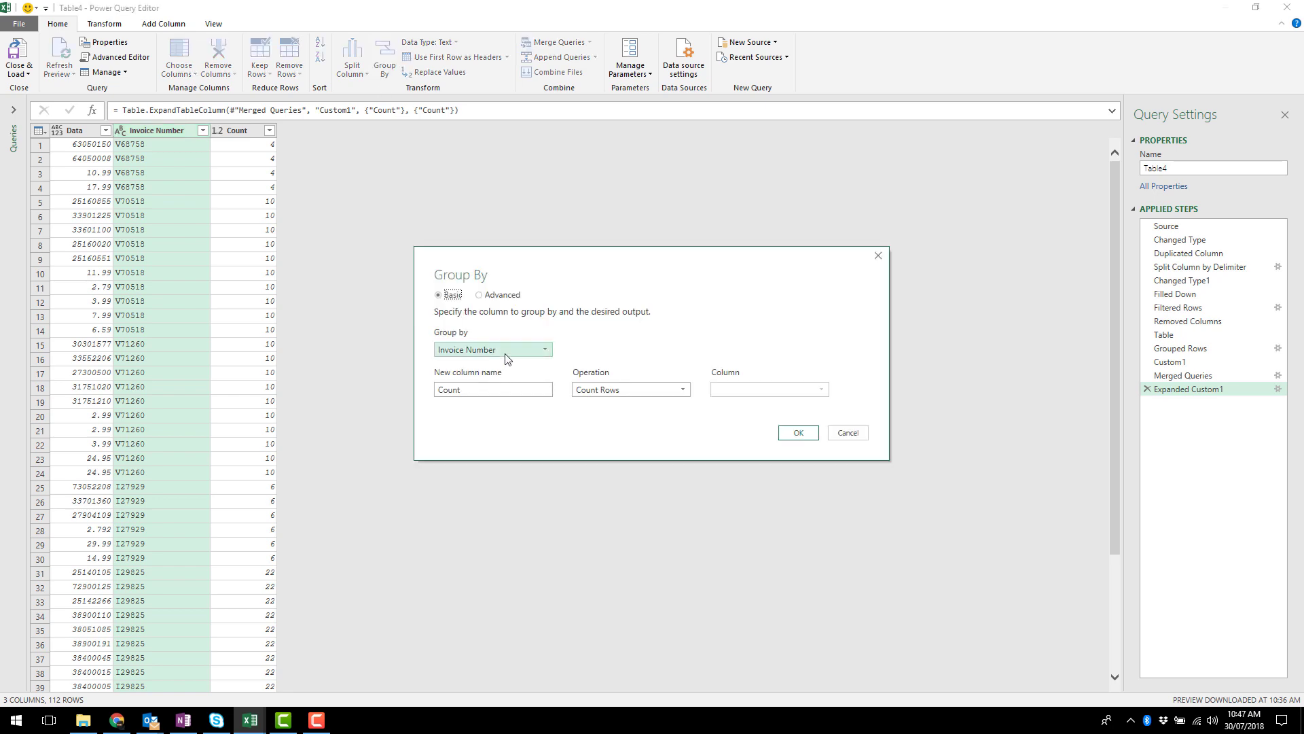
left_click(799, 433)
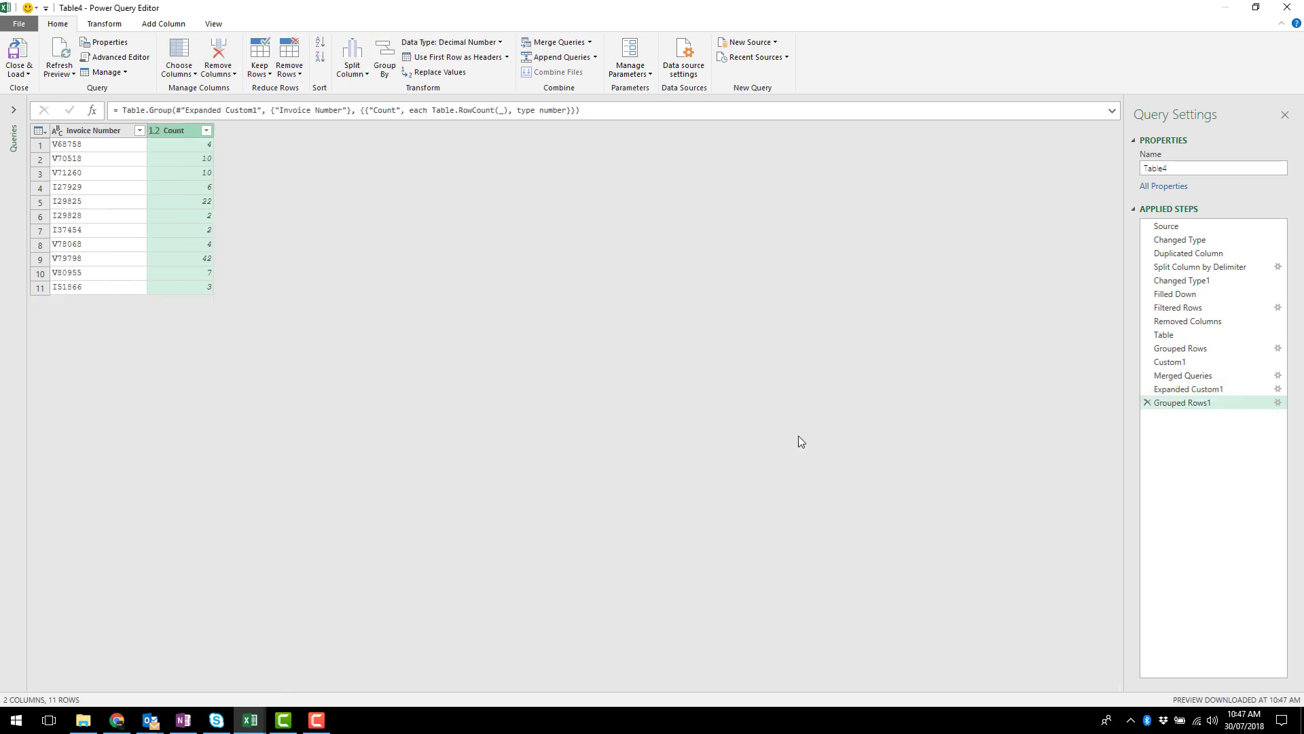
Select the Table.RowCount(_) expression in the new grouping formula
left_click(431, 110)
key("shift+Right")
key("shift+Right")
key("shift+Right")
key("shift+Right")
key("shift+Right")
key("shift+Right")
key("shift+Right")
key("shift+Right")
key("shift+Right")
key("shift+Right")
key("shift+Right")
key("shift+Right")
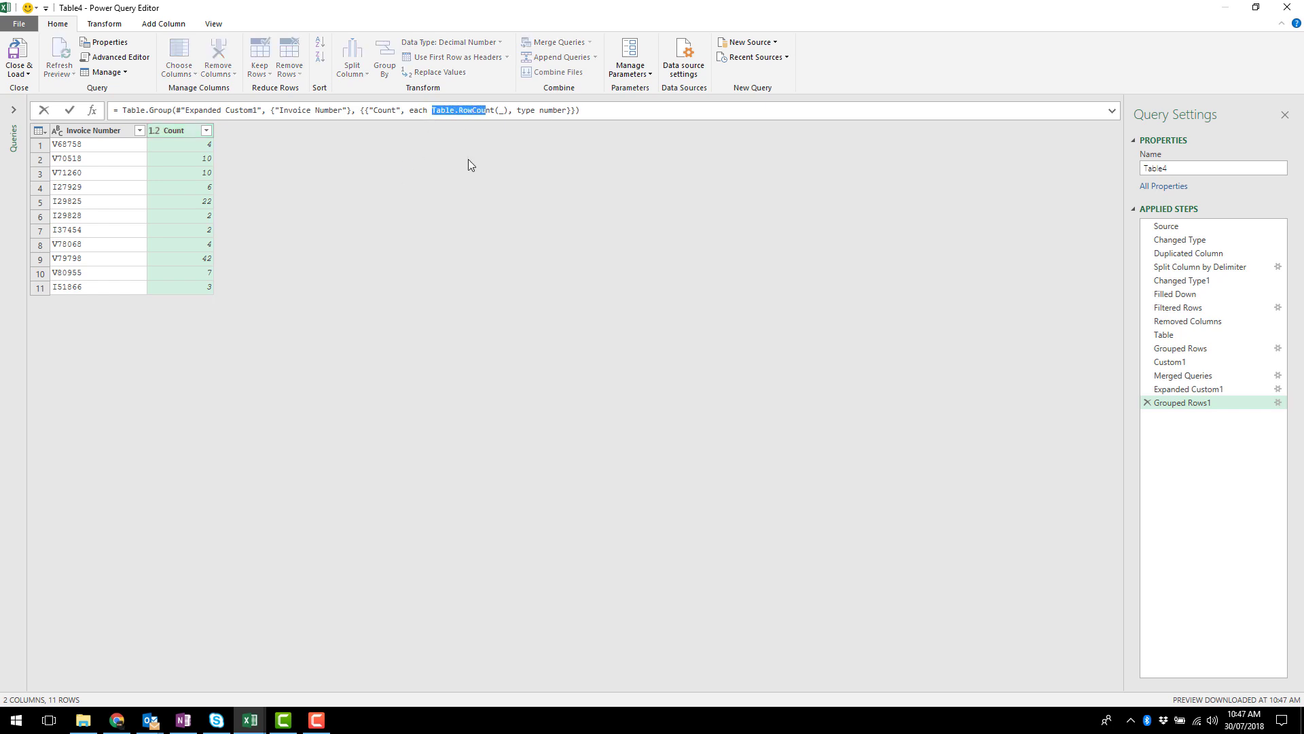
key("shift+Right")
key("shift+Right")
key("shift+Right")
key("shift+Right")
key("shift+Right")
left_click(505, 128)
key("shift+Right")
key("shift+Right")
key("shift+Right")
key("shift+Right")
key("shift+Right")
key("shift+Right")
left_click_drag(411, 110, 506, 110)
Replace Table.RowCount(_) with the pasted Table.AddIndexColumn(_, "Index", 1, 1) and commit
left_click(432, 111)
key("shift+Right")
key("shift+Right")
key("shift+Right")
type("Table.AddIndexColumn(#\"Expanded Custom1\", \"Index\", 1, 1)")
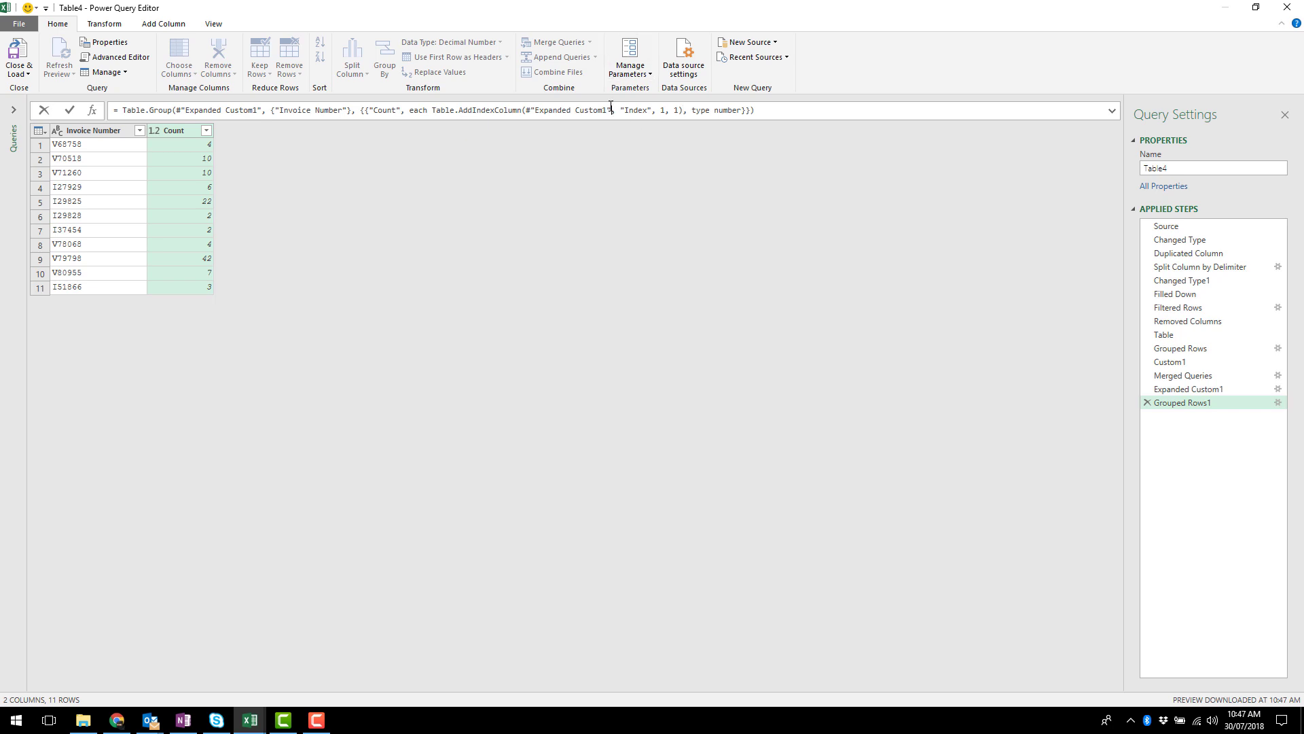
key("shift+Left")
key("shift+Left")
key("shift+Left")
key("shift+Left")
key("shift+Left")
key("shift+Left")
key("shift+Left")
key("shift+Left")
key("shift+Left")
key("shift+Left")
key("shift+Left")
key("shift+Left")
key("shift+Left")
key("shift+Left")
key("shift+Left")
key("shift+Left")
key("shift+Left")
key("shift+Left")
type("_")
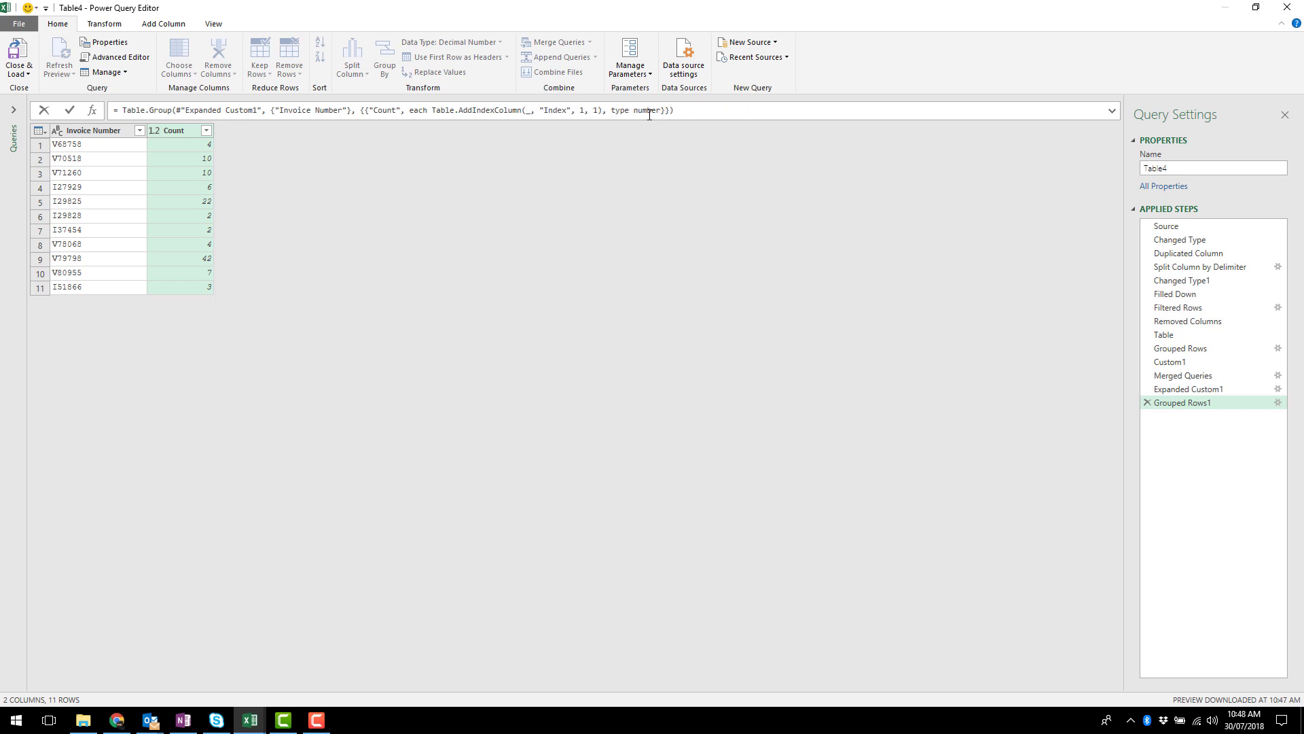
left_click(68, 111)
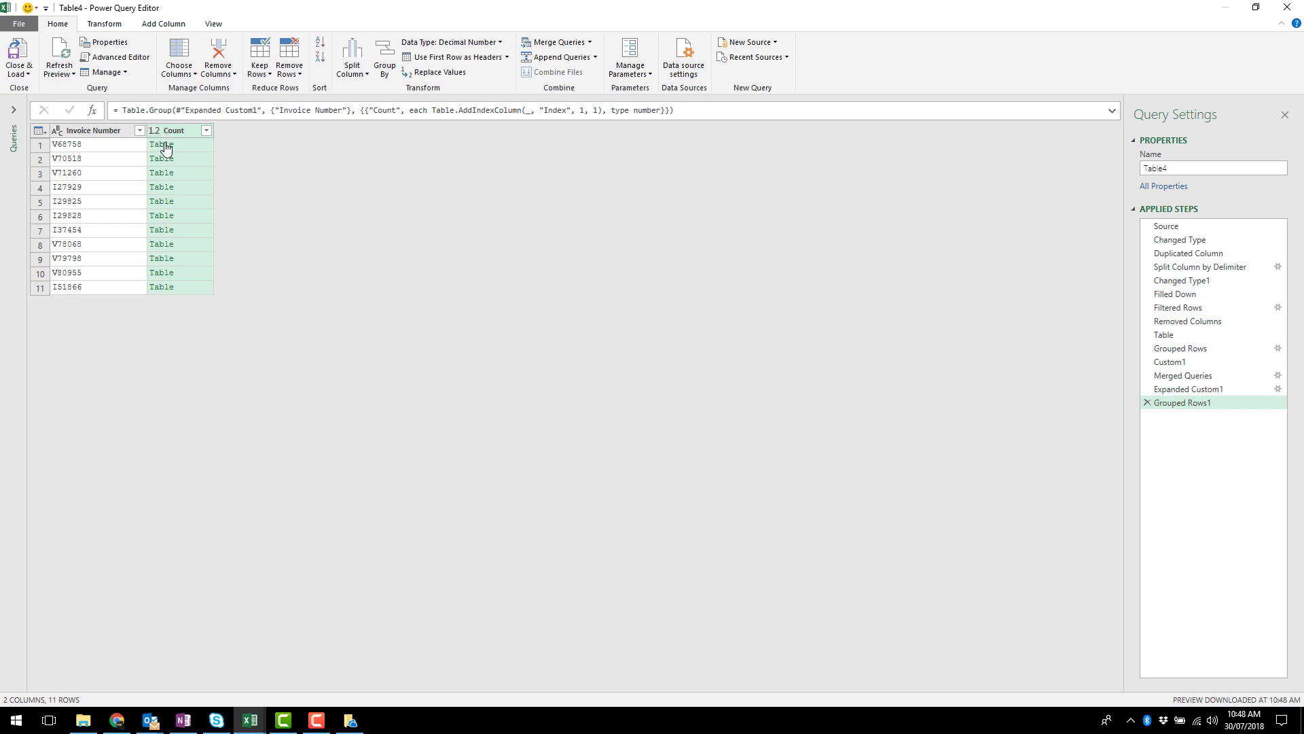
Change the grouping formula's result type from number to table
left_click(644, 111)
double_click(644, 110)
type("table")
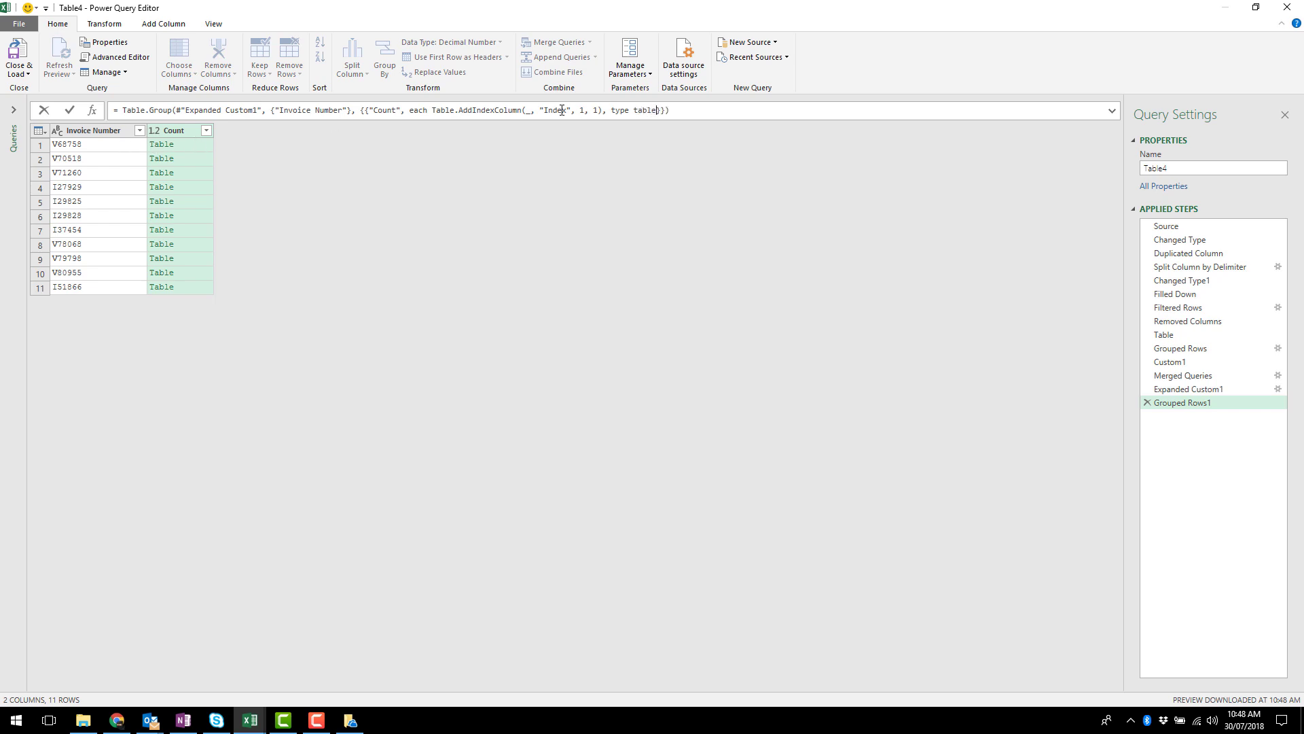
key("Return")
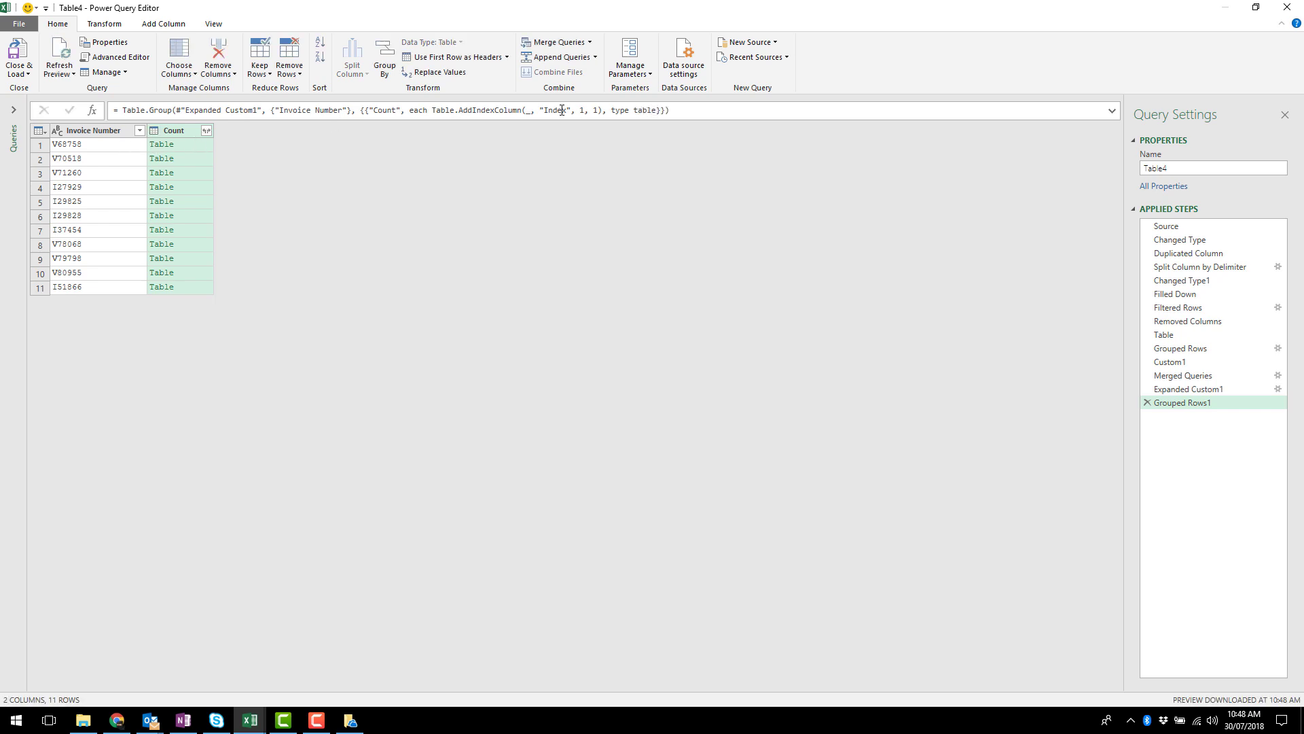
Expand the nested Count tables into Data, Count.1 and Index, leaving out Invoice Number
left_click(206, 130)
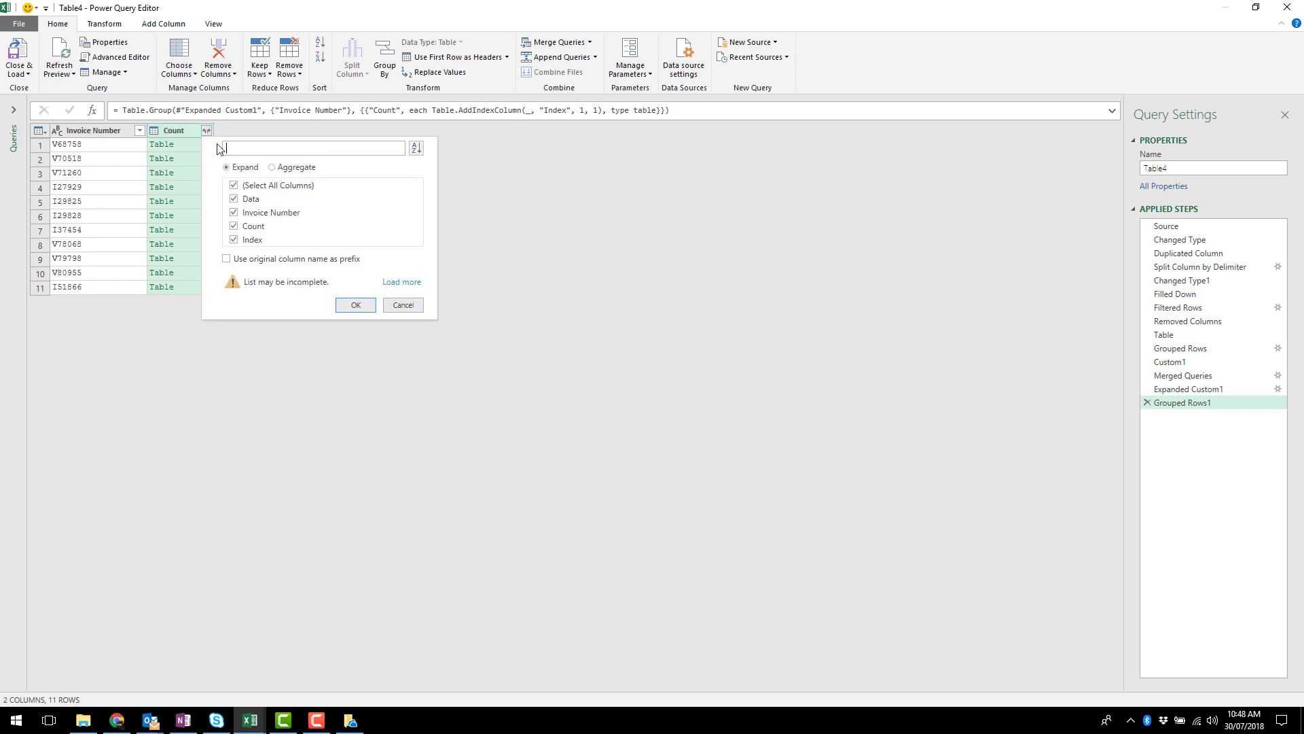
left_click(234, 213)
left_click(358, 304)
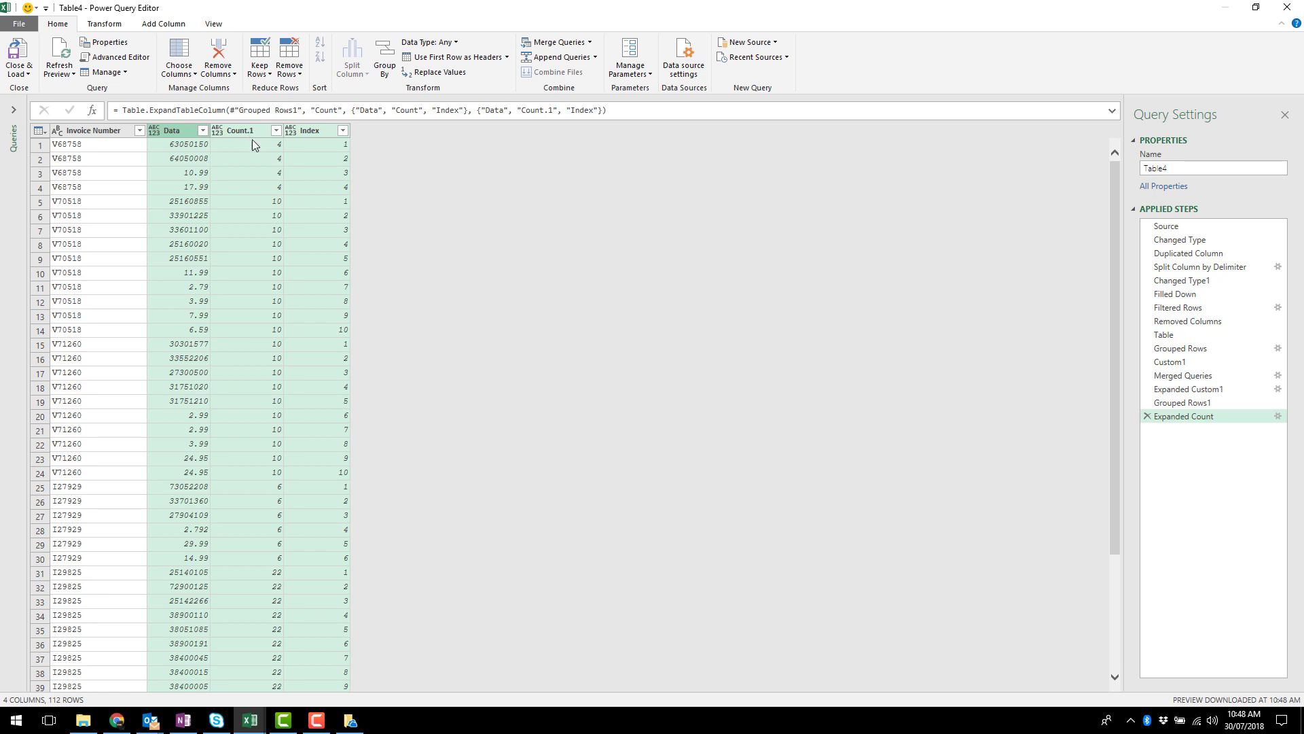
Set the Count.1 and Index columns to Whole Number
left_click(236, 130)
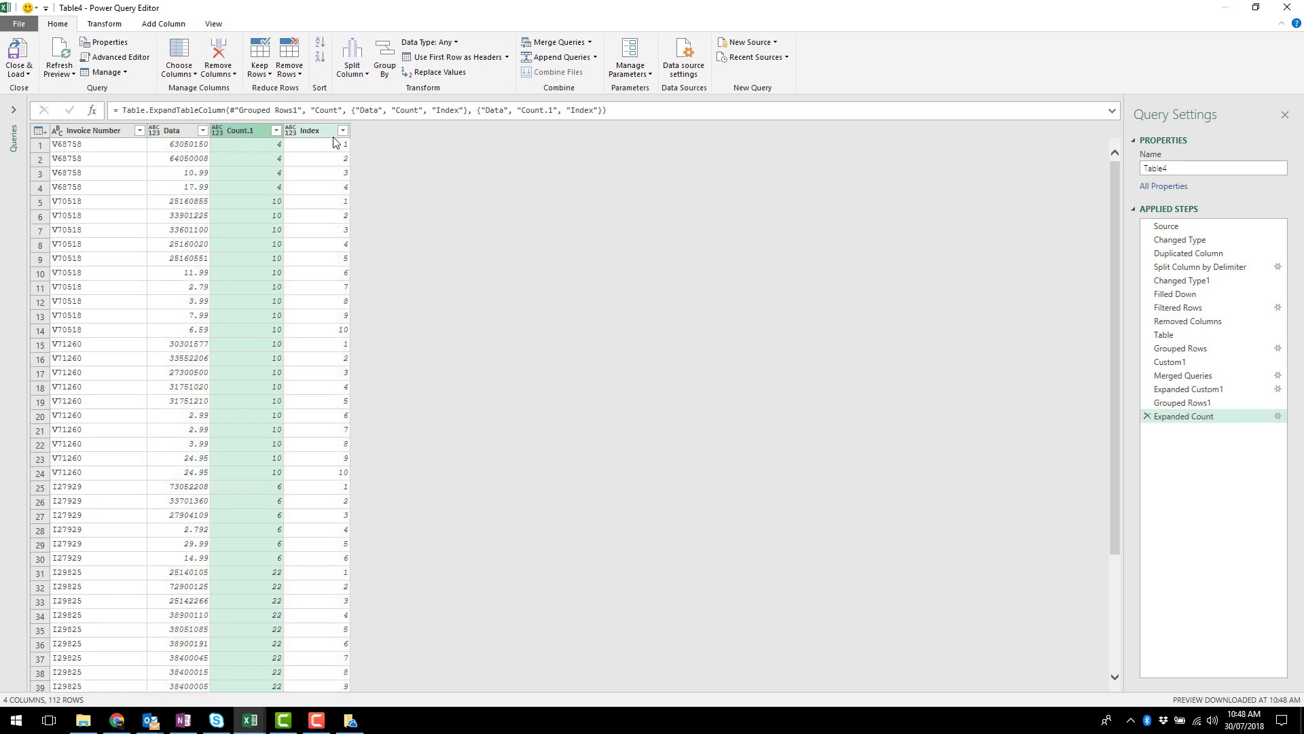
left_click(324, 133, "shift")
left_click(450, 42)
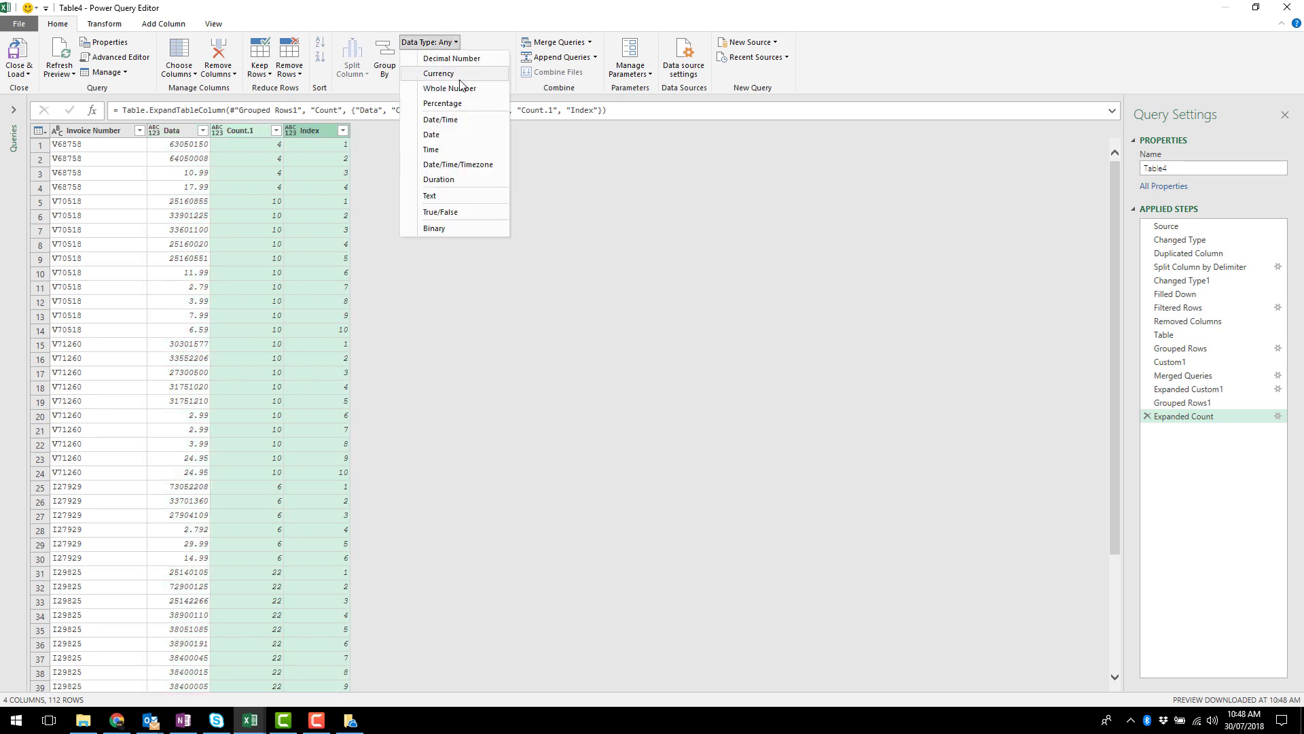
left_click(456, 91)
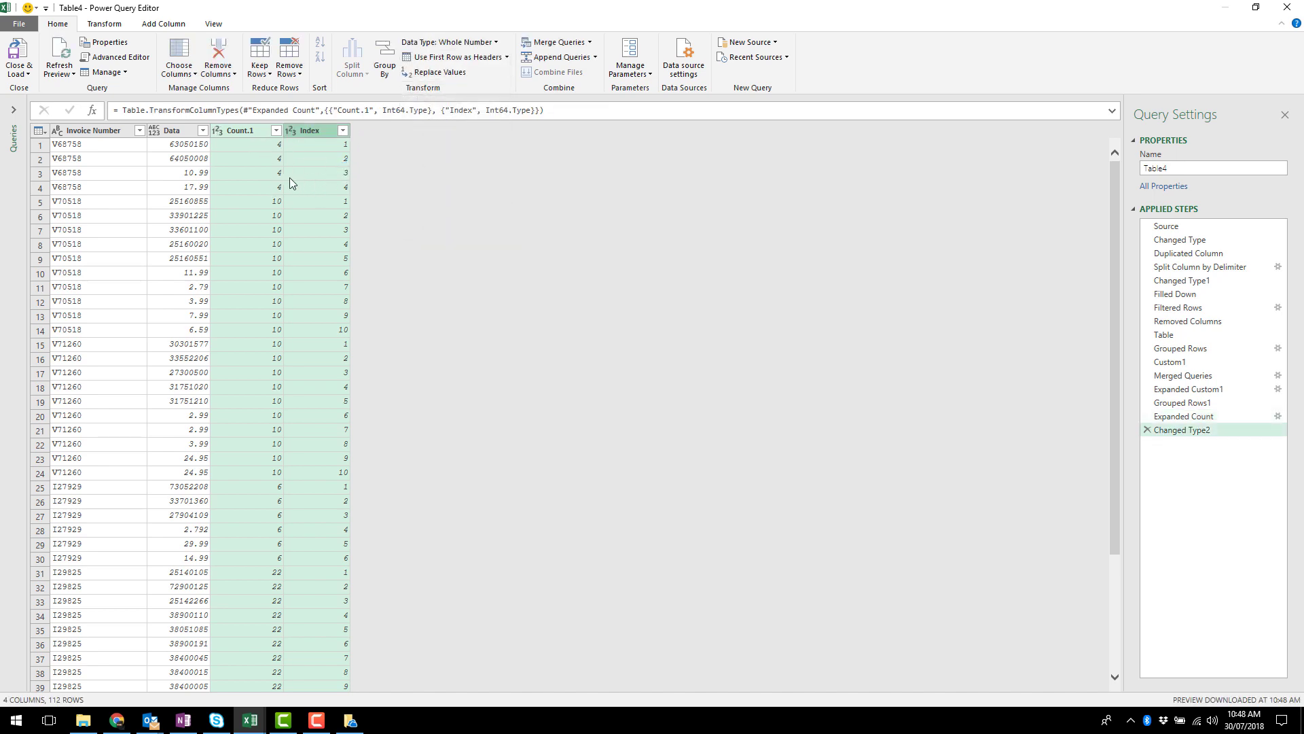
Rename the Count.1 column to Count
double_click(254, 134)
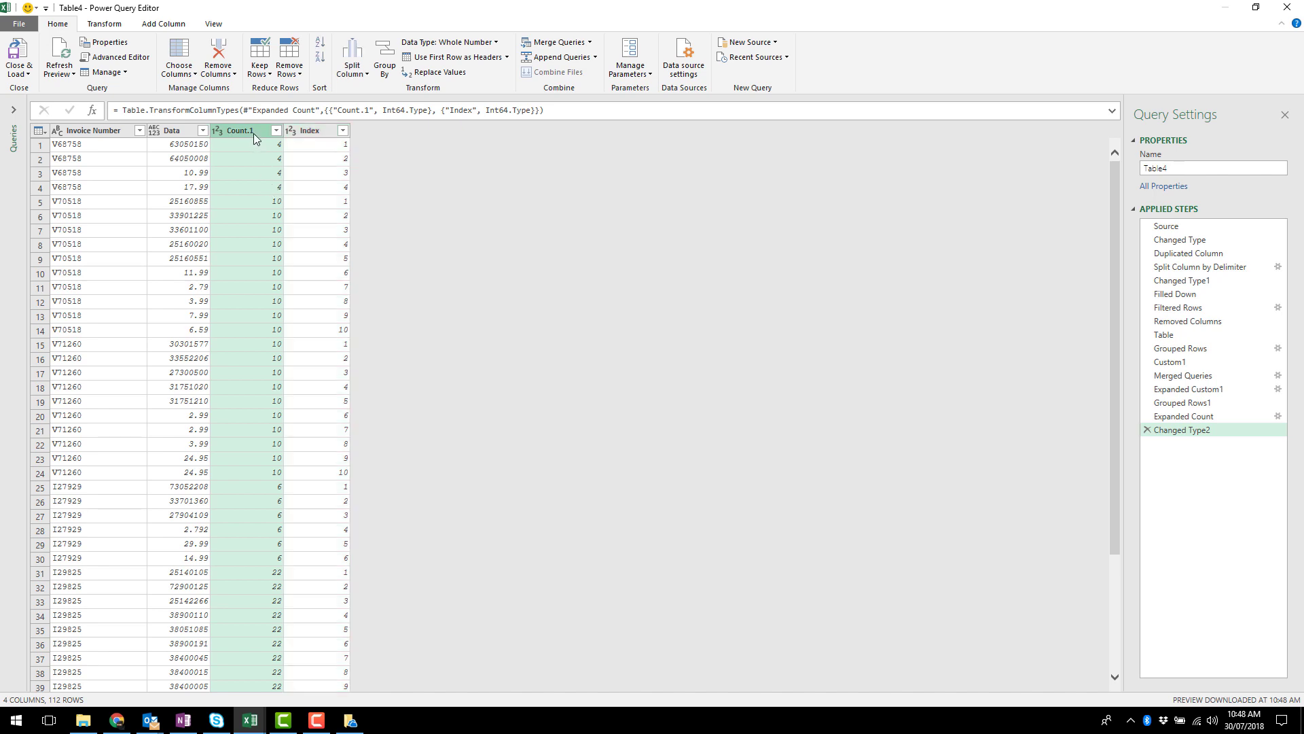
type("Count")
key("Return")
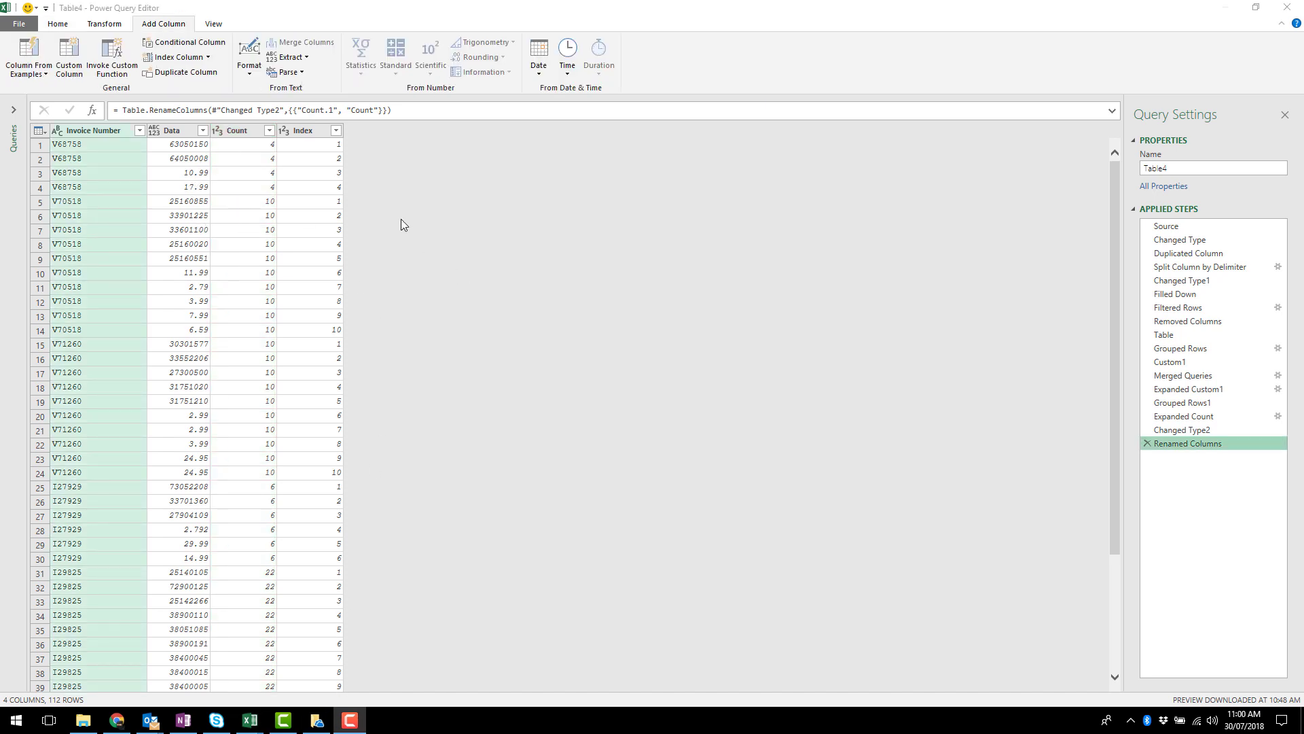
Add a Custom column: if [Index] > [Count]/2 then [Index]-[Count]/2 else [Index]
left_click(73, 53)
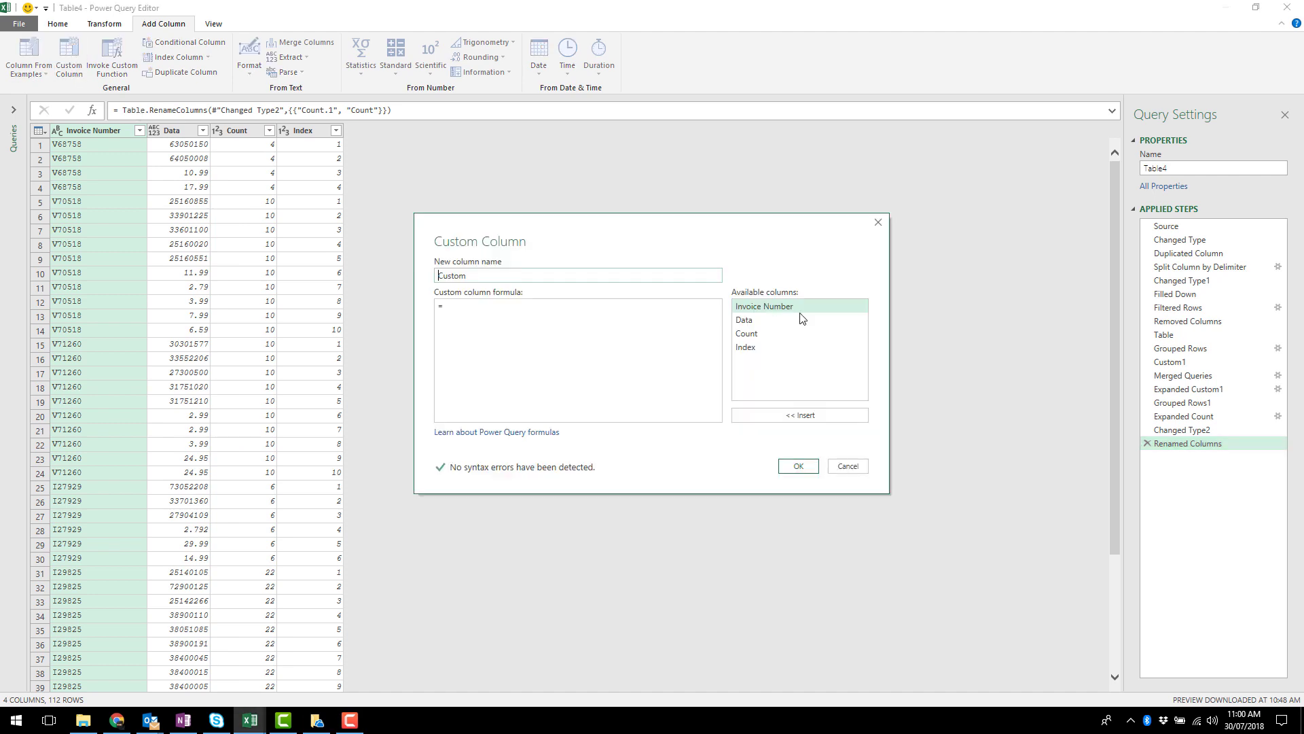
left_click(551, 308)
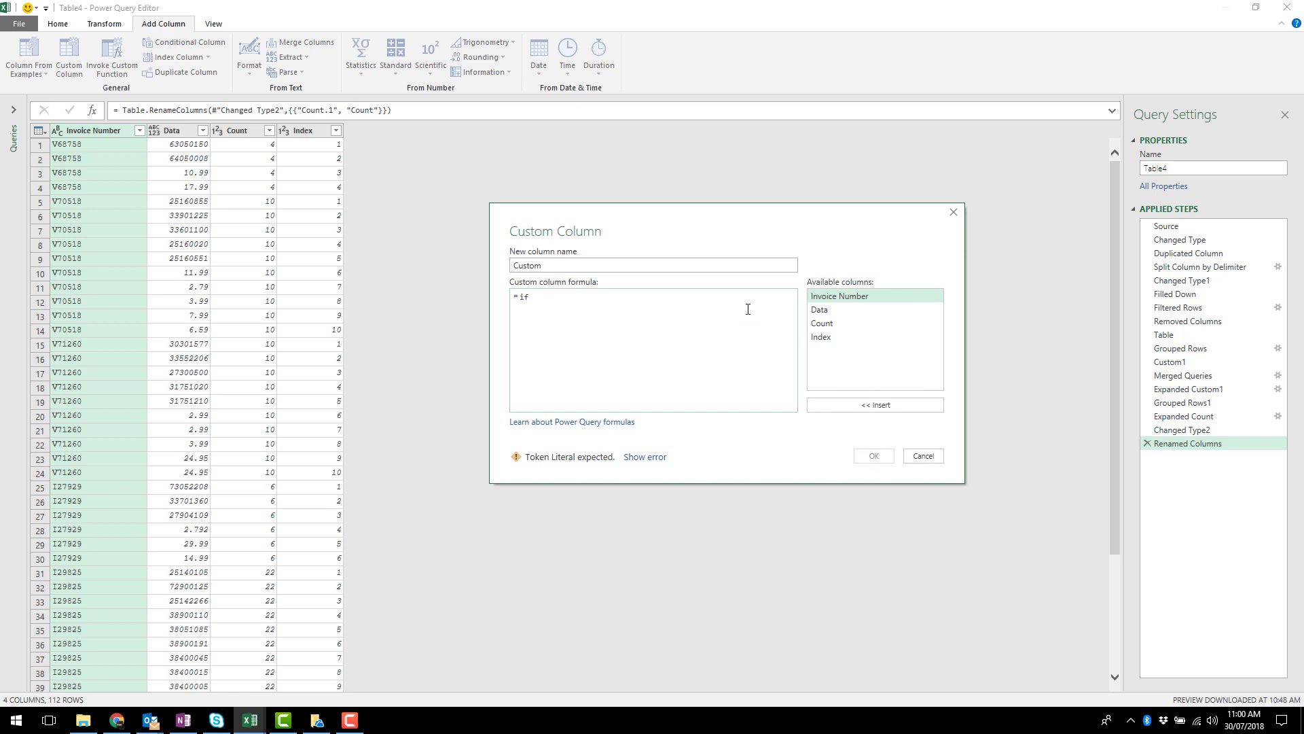
double_click(834, 336)
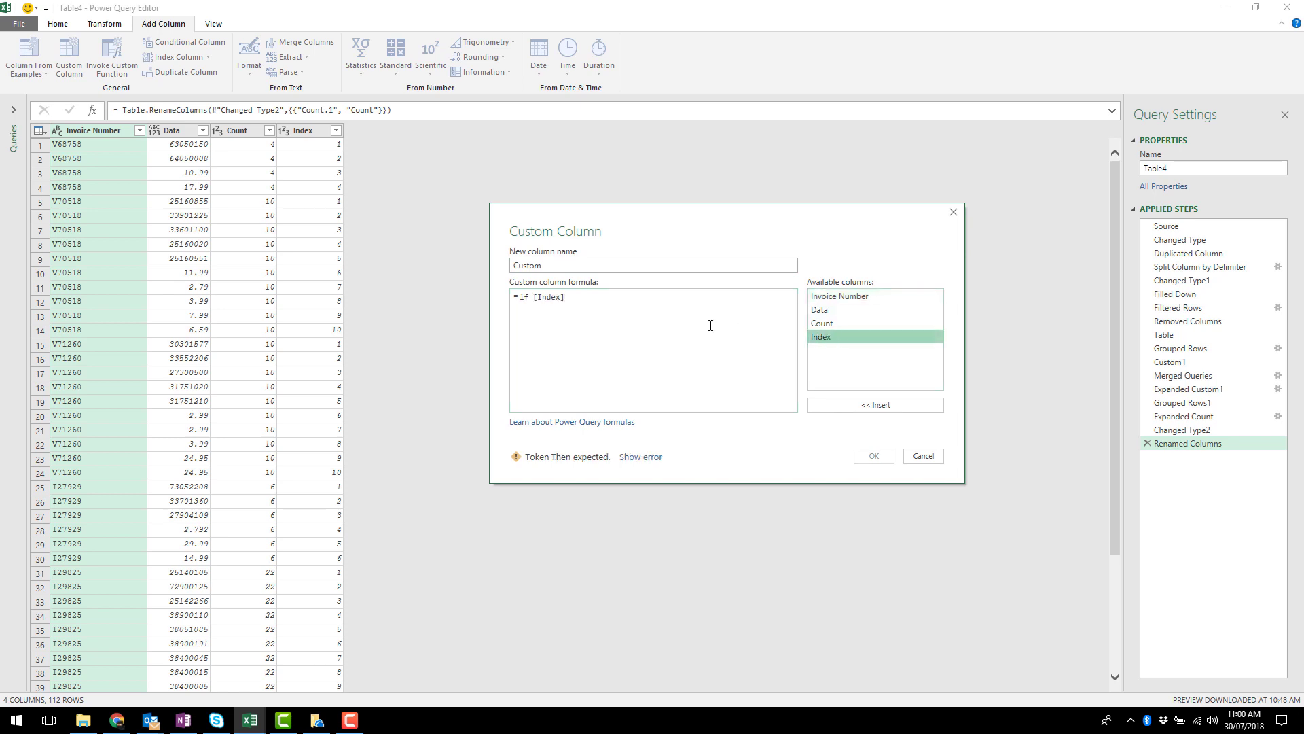
left_click(655, 309)
type(">")
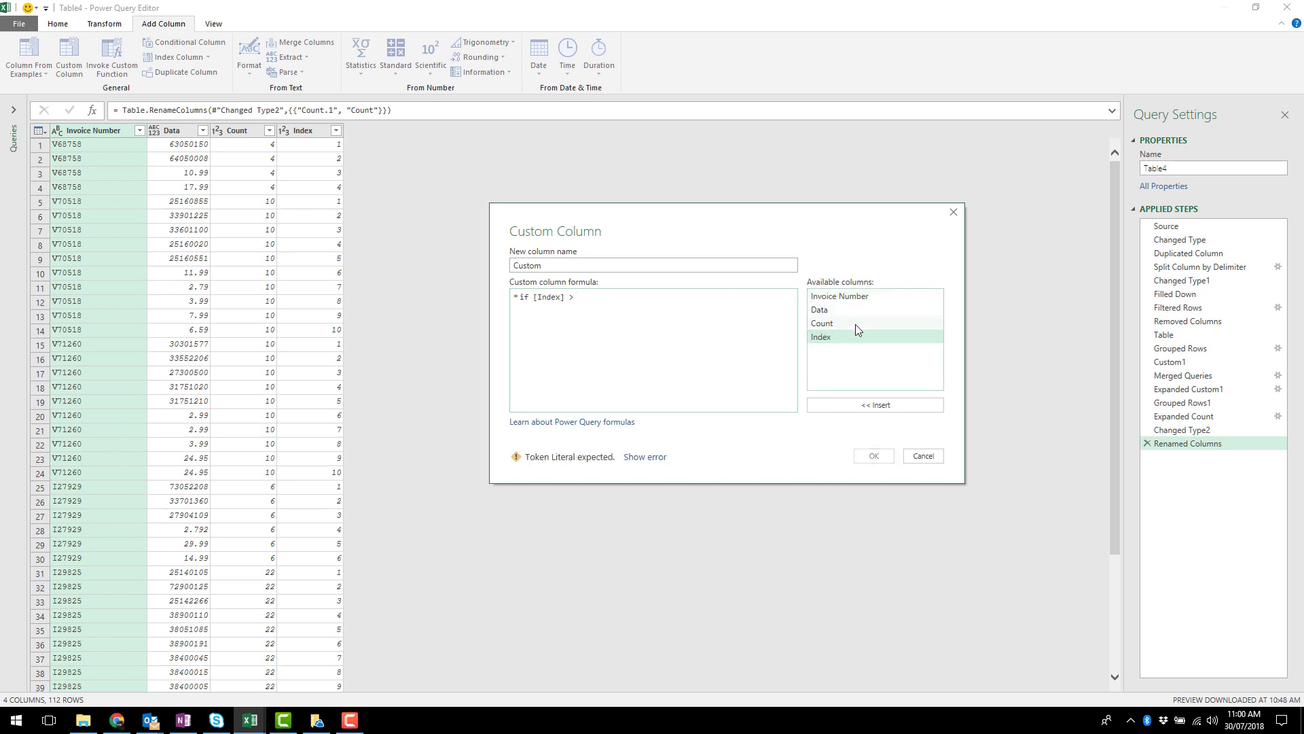
double_click(849, 324)
type("/2")
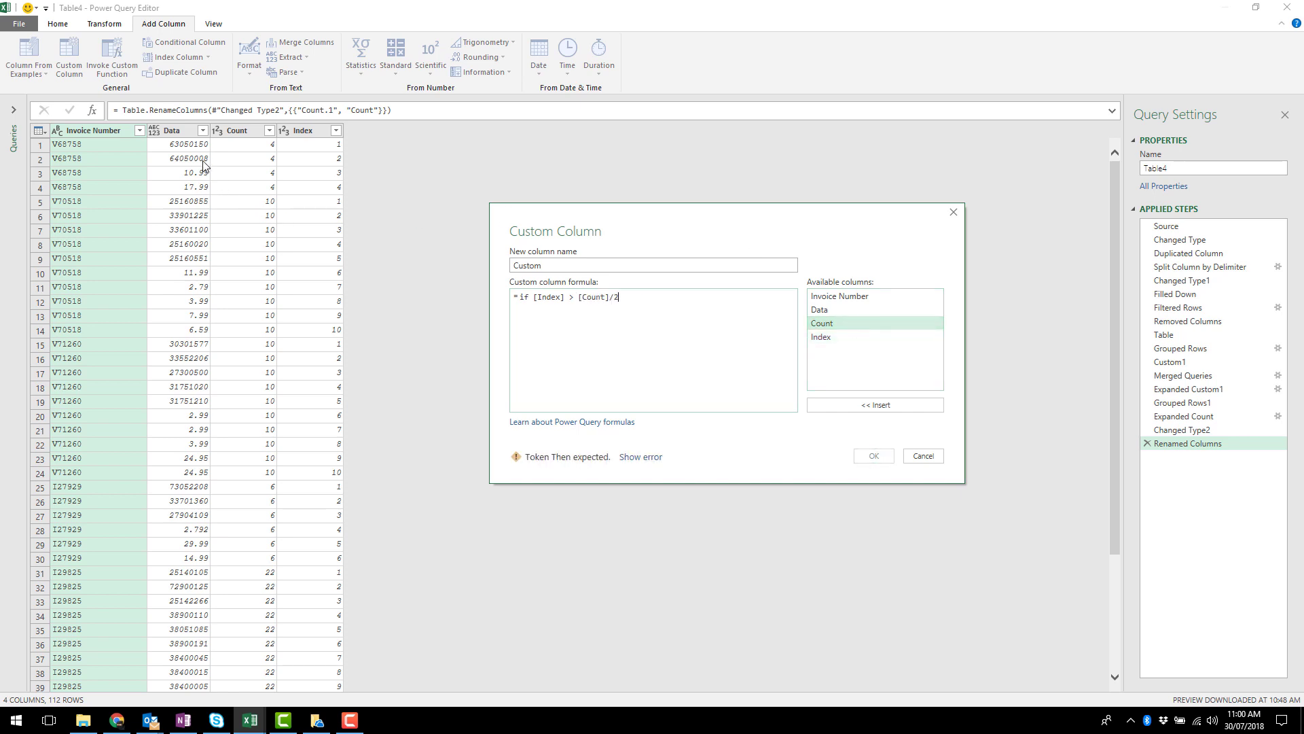
type(" then")
double_click(842, 337)
type("-")
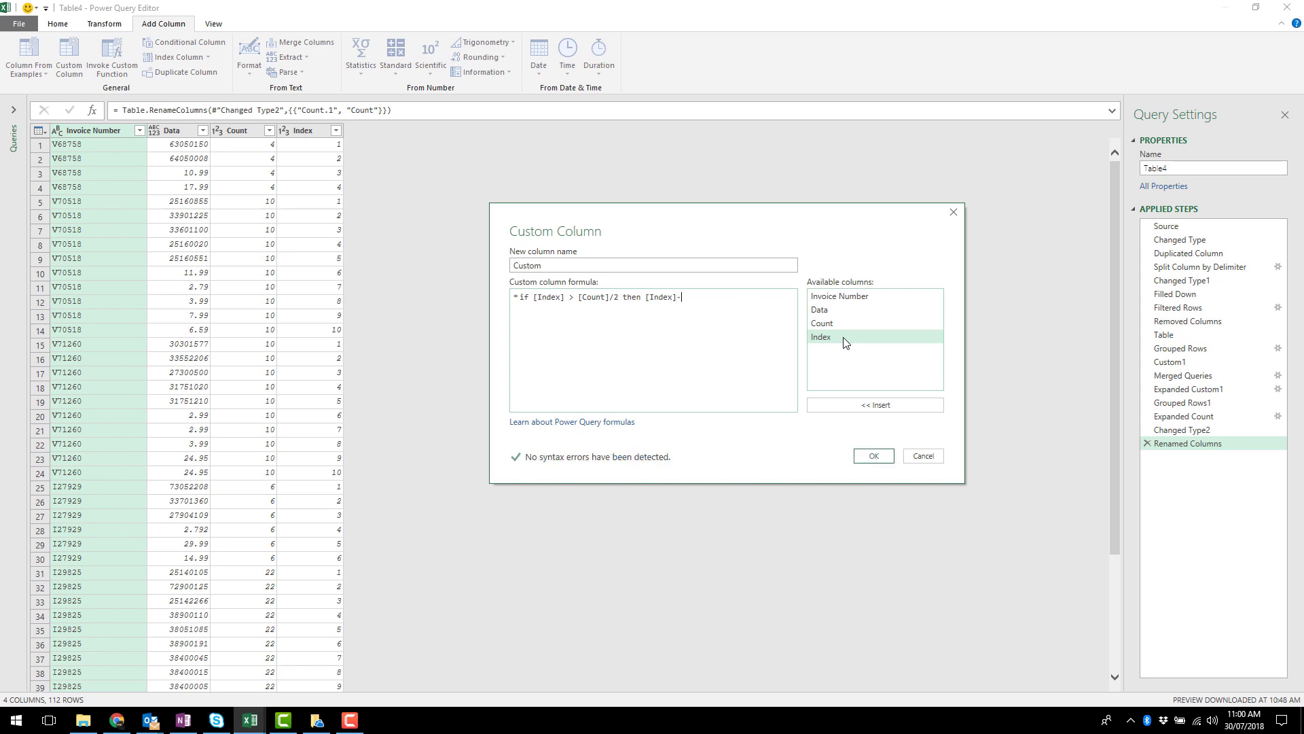
double_click(832, 324)
type("/2 else")
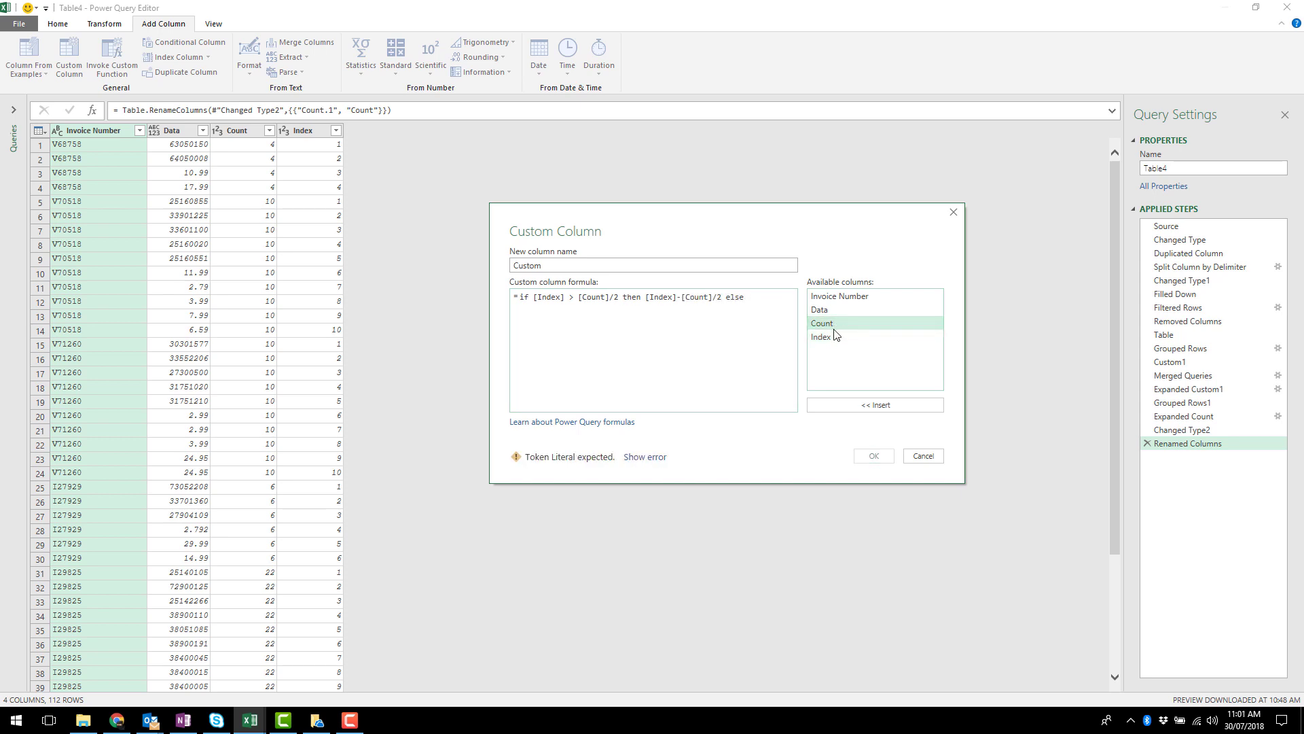
double_click(835, 342)
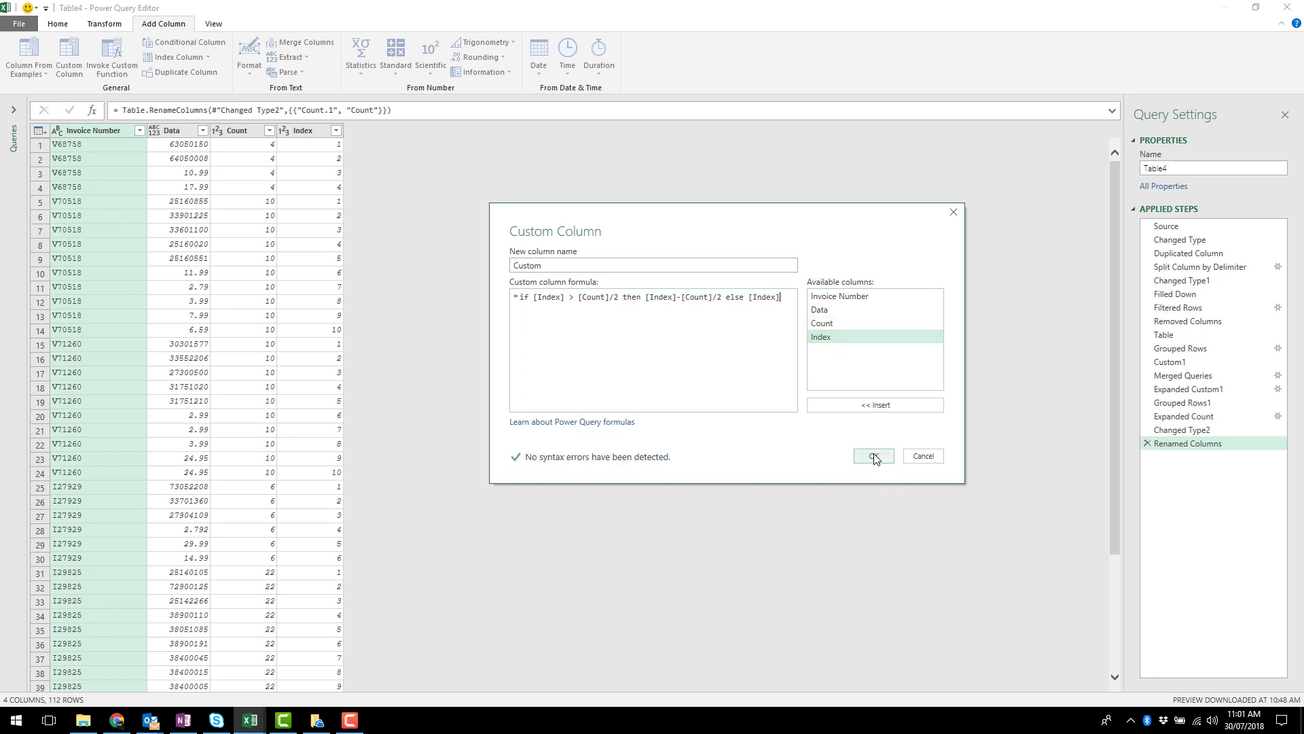
left_click(873, 457)
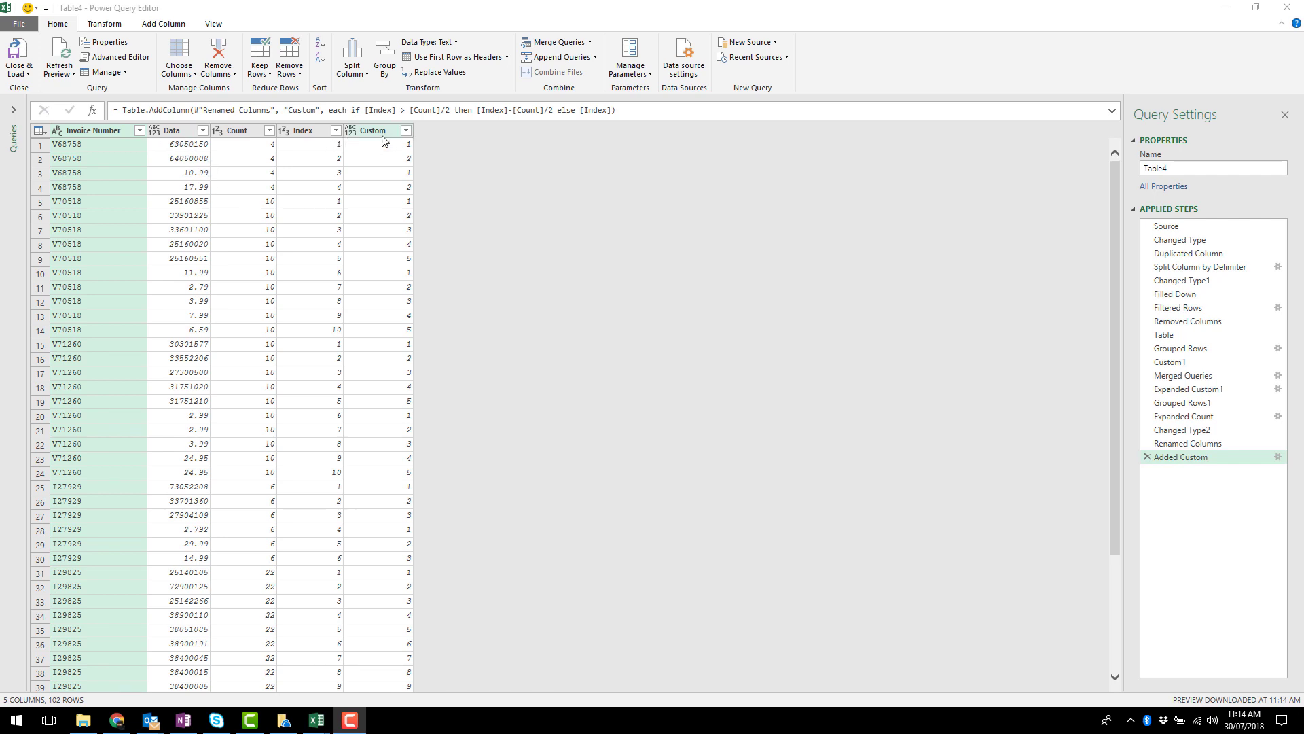
Copy the Custom column's if-formula from the formula bar
left_click_drag(353, 110, 621, 128)
key("ctrl+c")
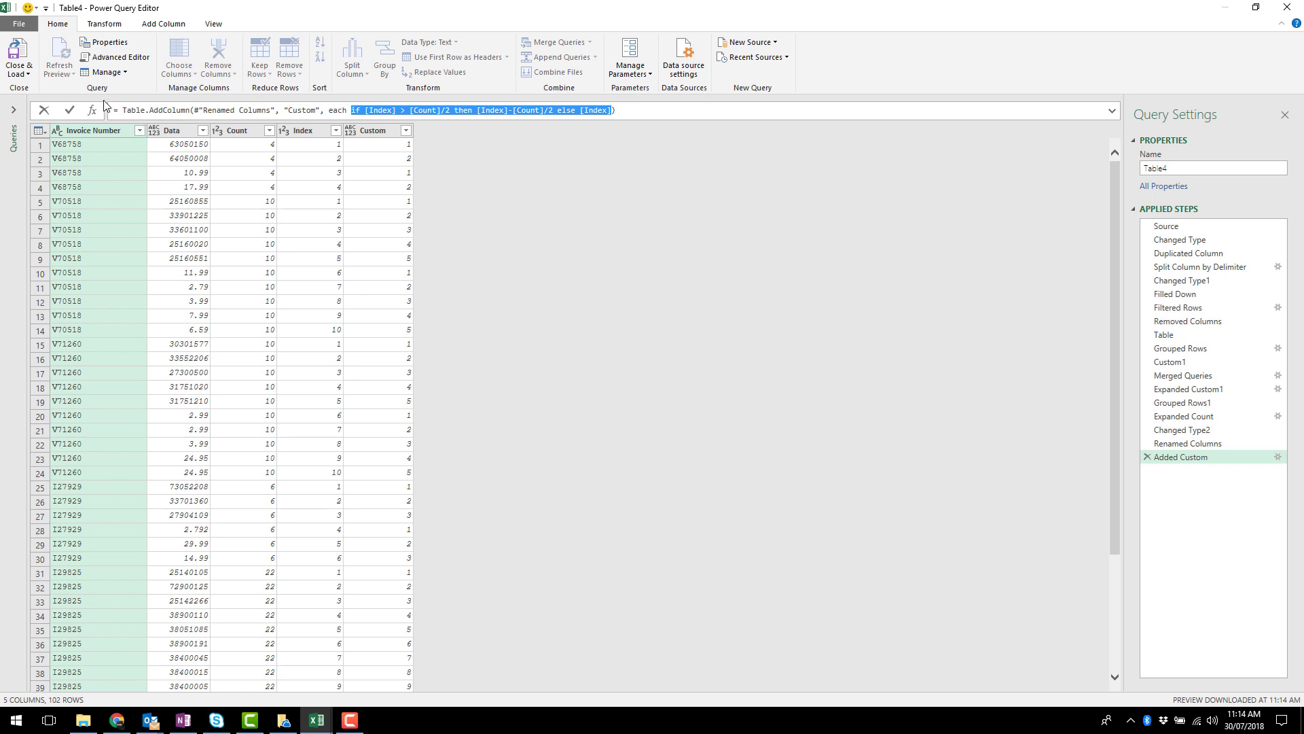
left_click(647, 108)
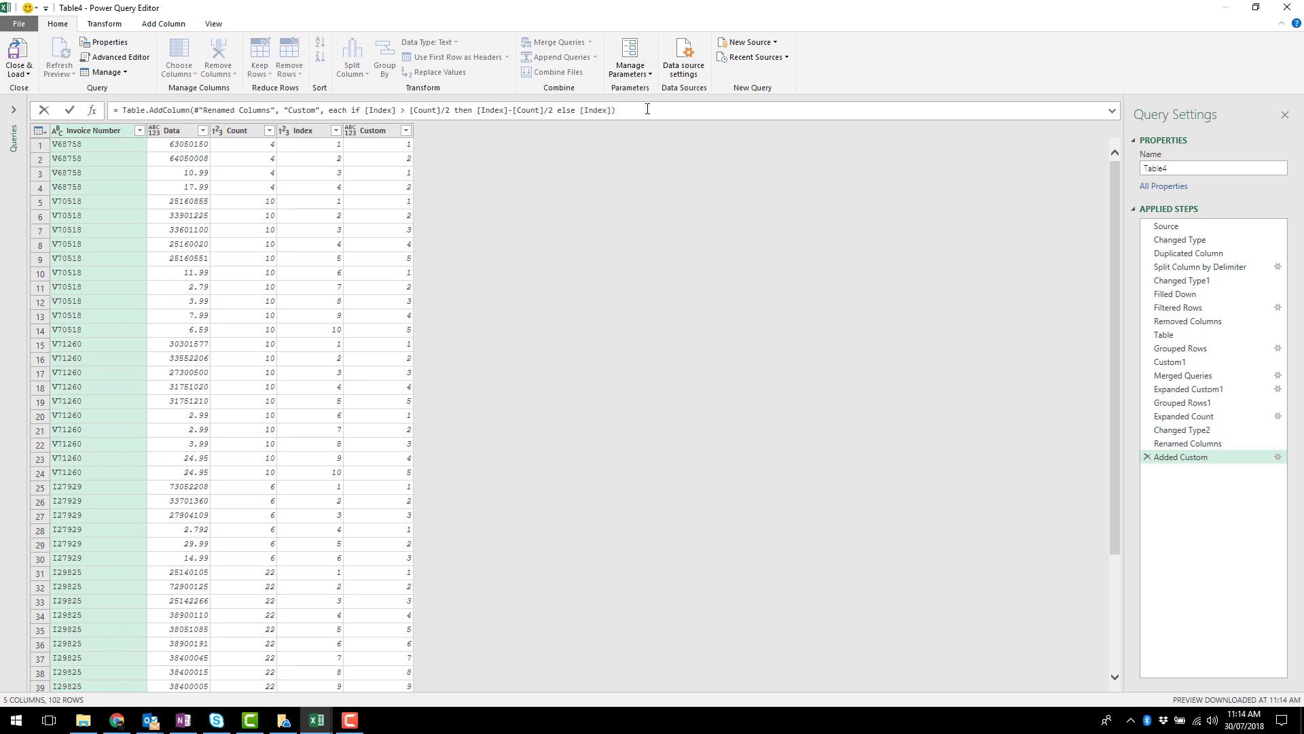
left_click(170, 25)
left_click(75, 48)
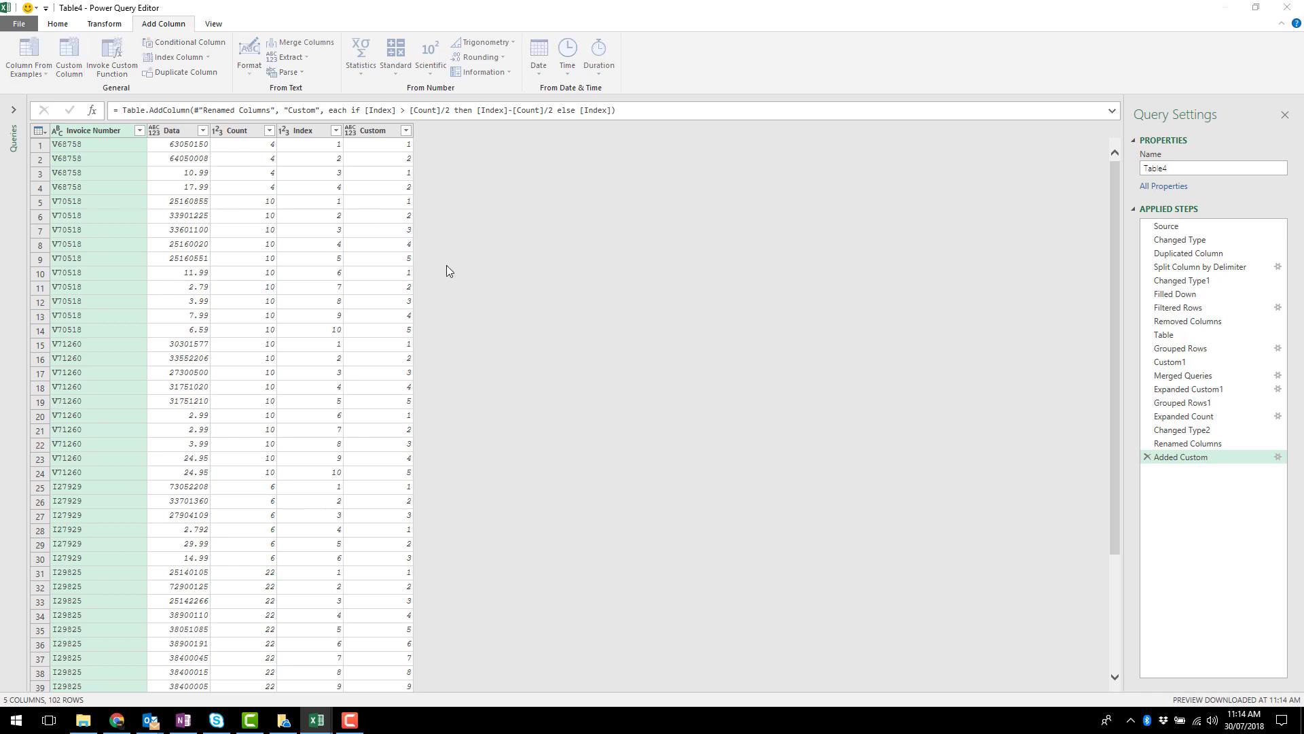
Create Custom.1 from the pasted formula, returning "Price" in the then-branch and "SKU" otherwise
key("ctrl+v")
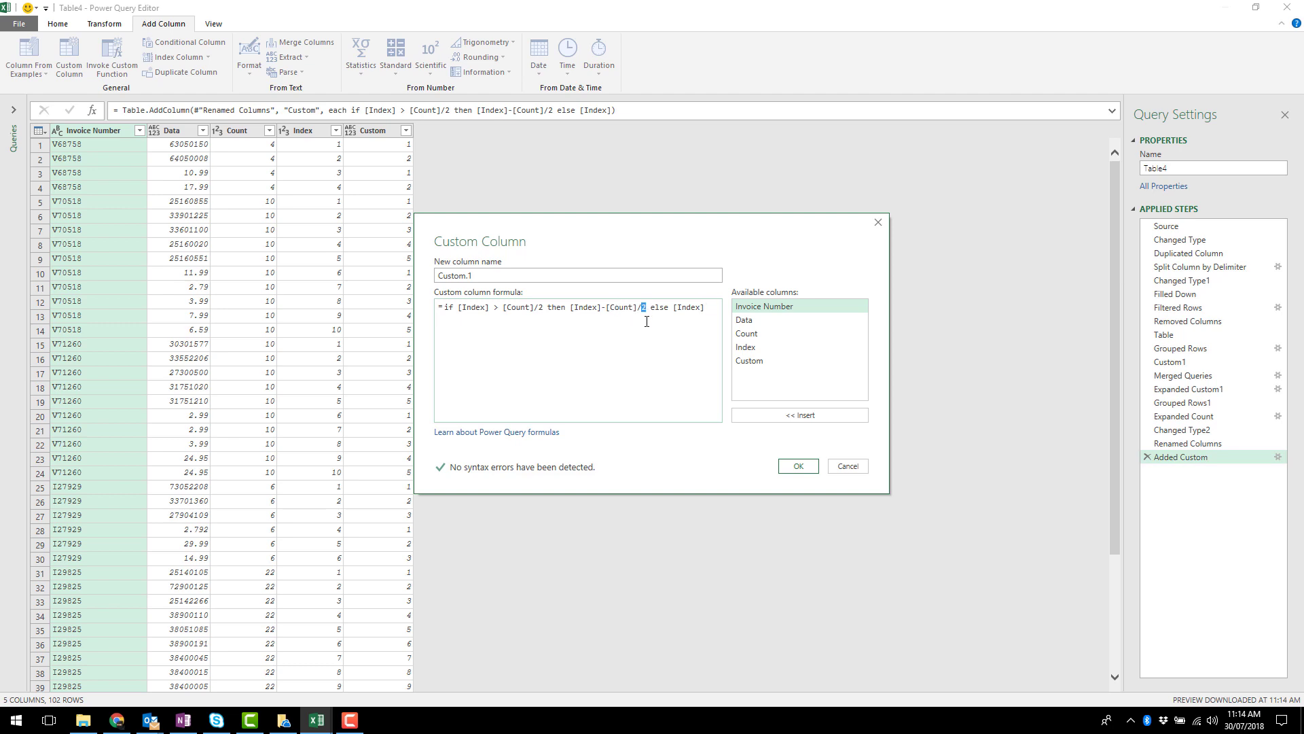
key("shift+Left")
key("shift+Left")
key("shift+Left")
key("shift+Left")
key("shift+Left")
key("shift+Left")
key("shift+Left")
key("shift+Left")
key("shift+Left")
key("shift+Left")
key("shift+Left")
key("shift+Left")
key("shift+Left")
key("shift+Left")
key("shift+Left")
type("\"Price\"")
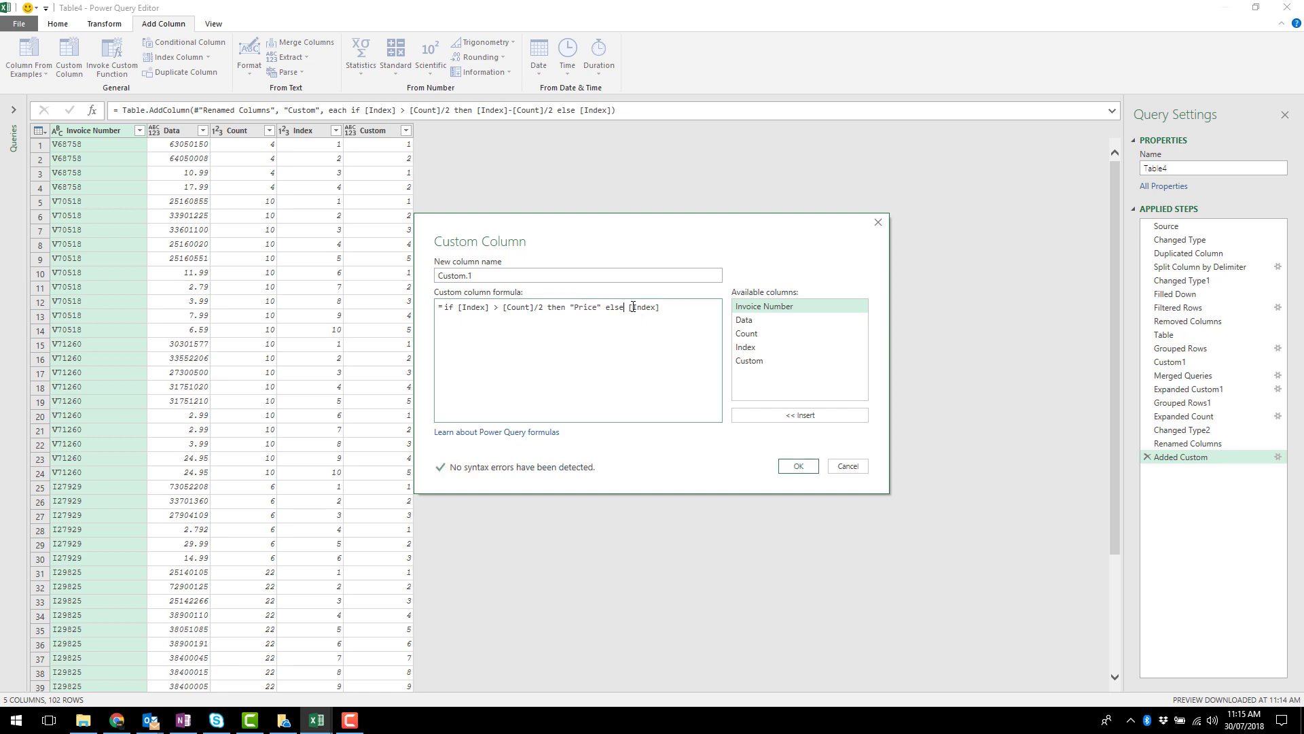
left_click_drag(628, 307, 671, 305)
key("BackSpace")
type("\"Sk")
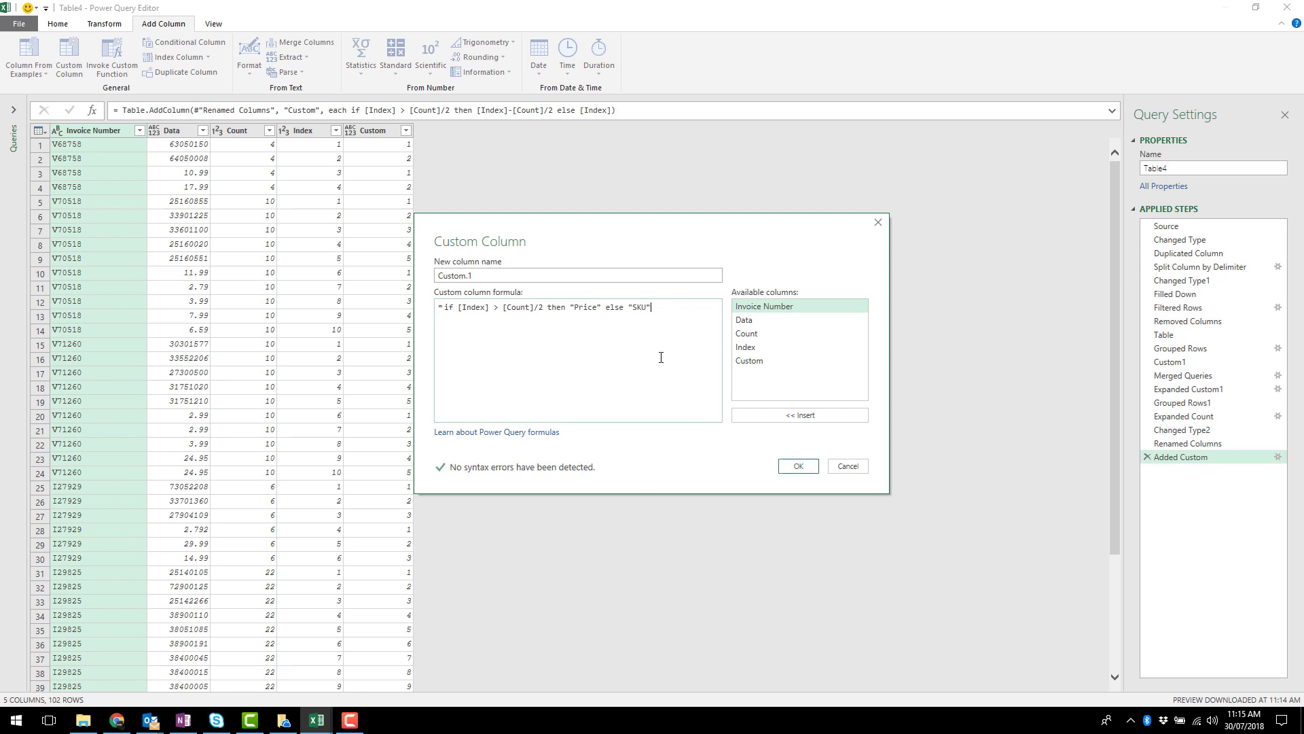
left_click(796, 466)
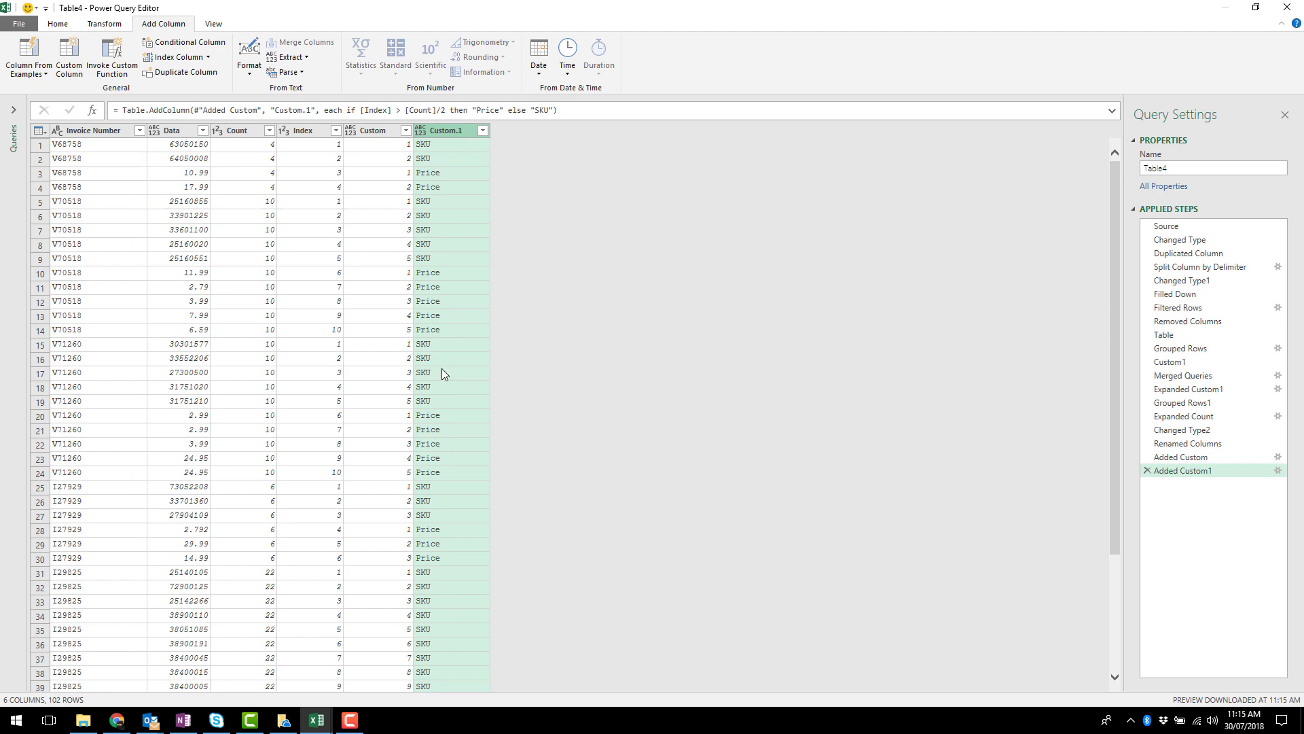
scroll(441, 374, "down", 5)
scroll(438, 405, "up", 5)
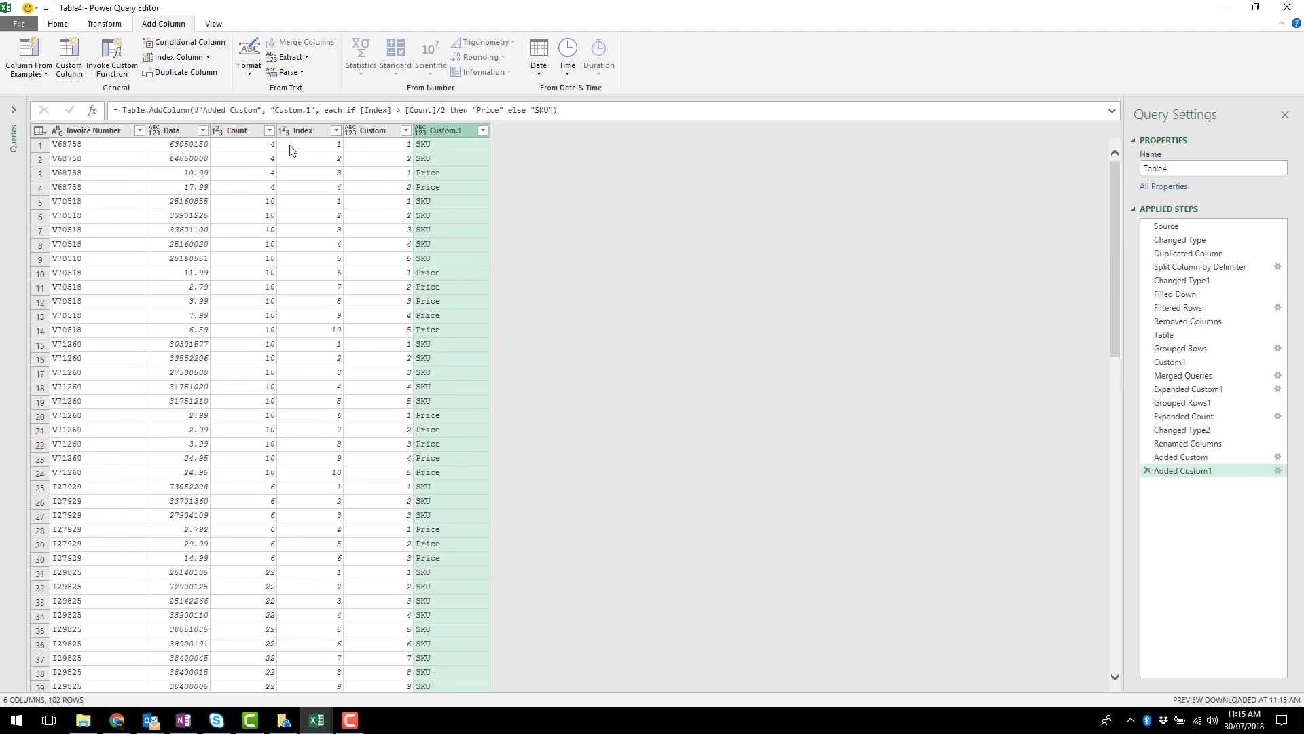
Remove the Count and Index columns
left_click(322, 136)
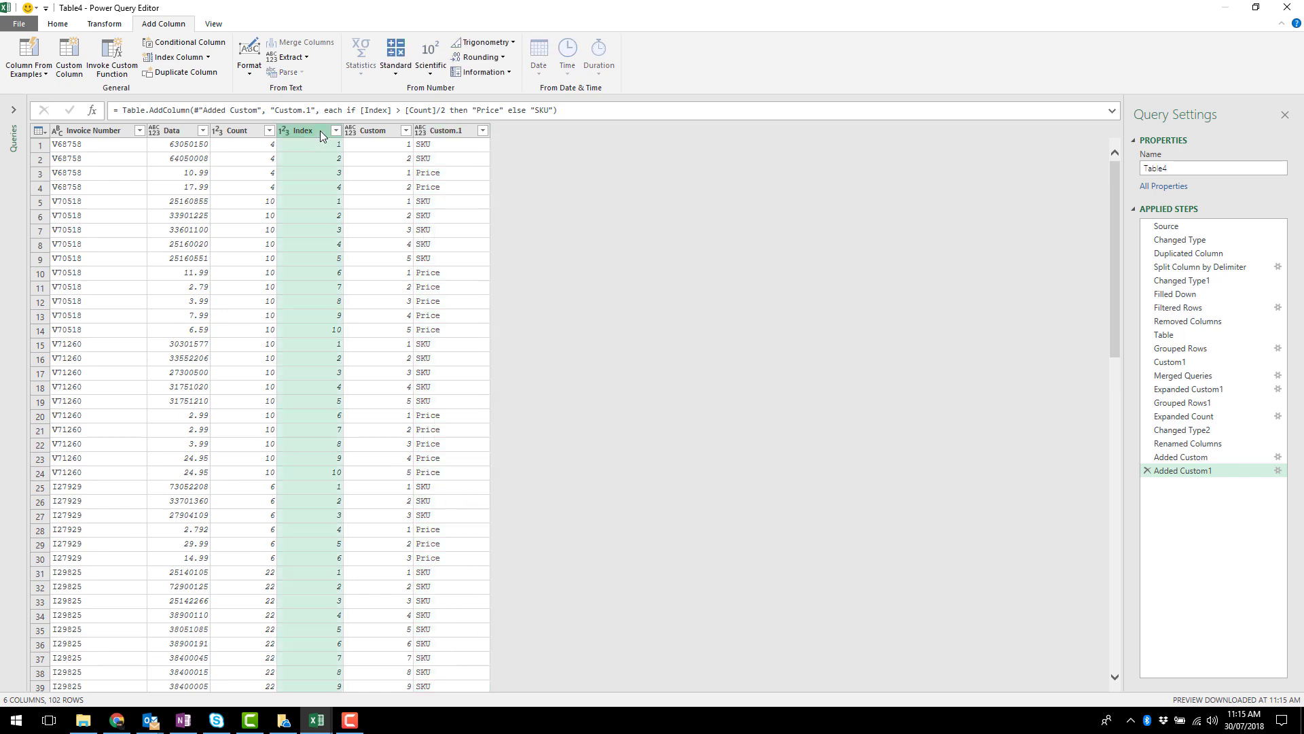
left_click(243, 130, "ctrl")
right_click(242, 130)
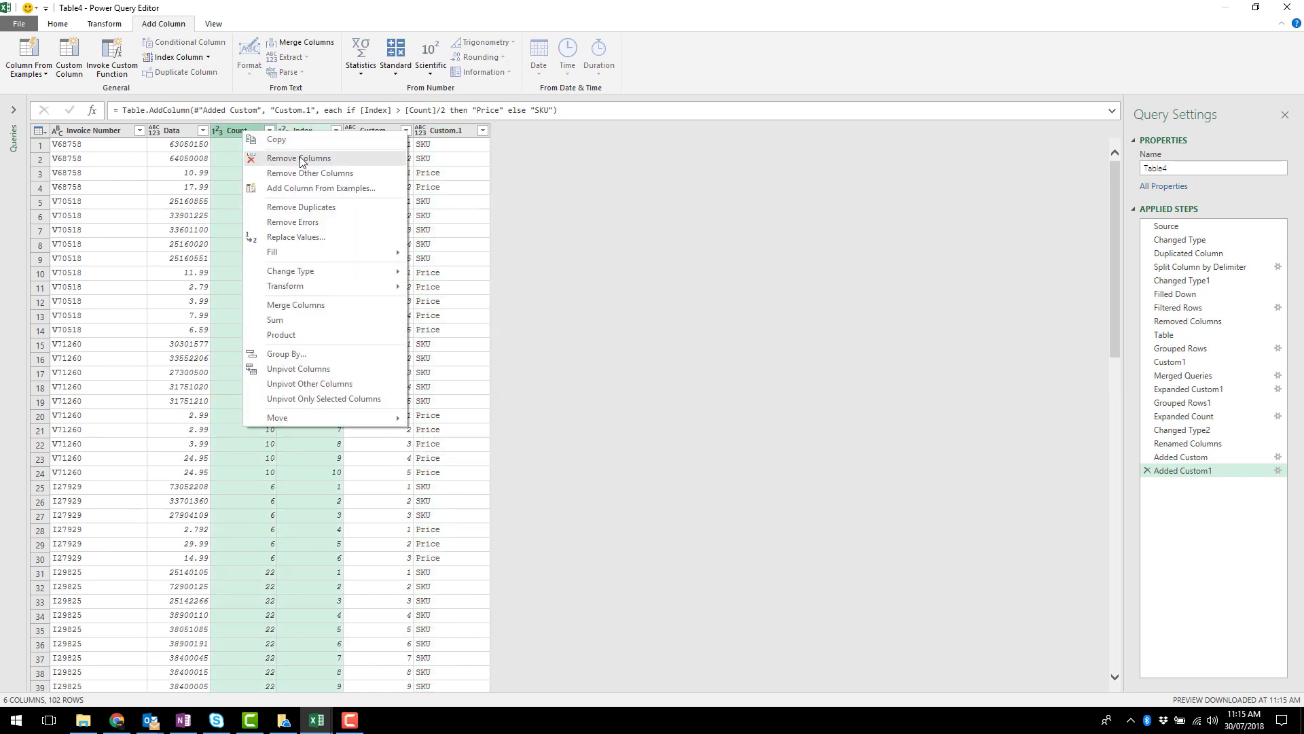
left_click(300, 157)
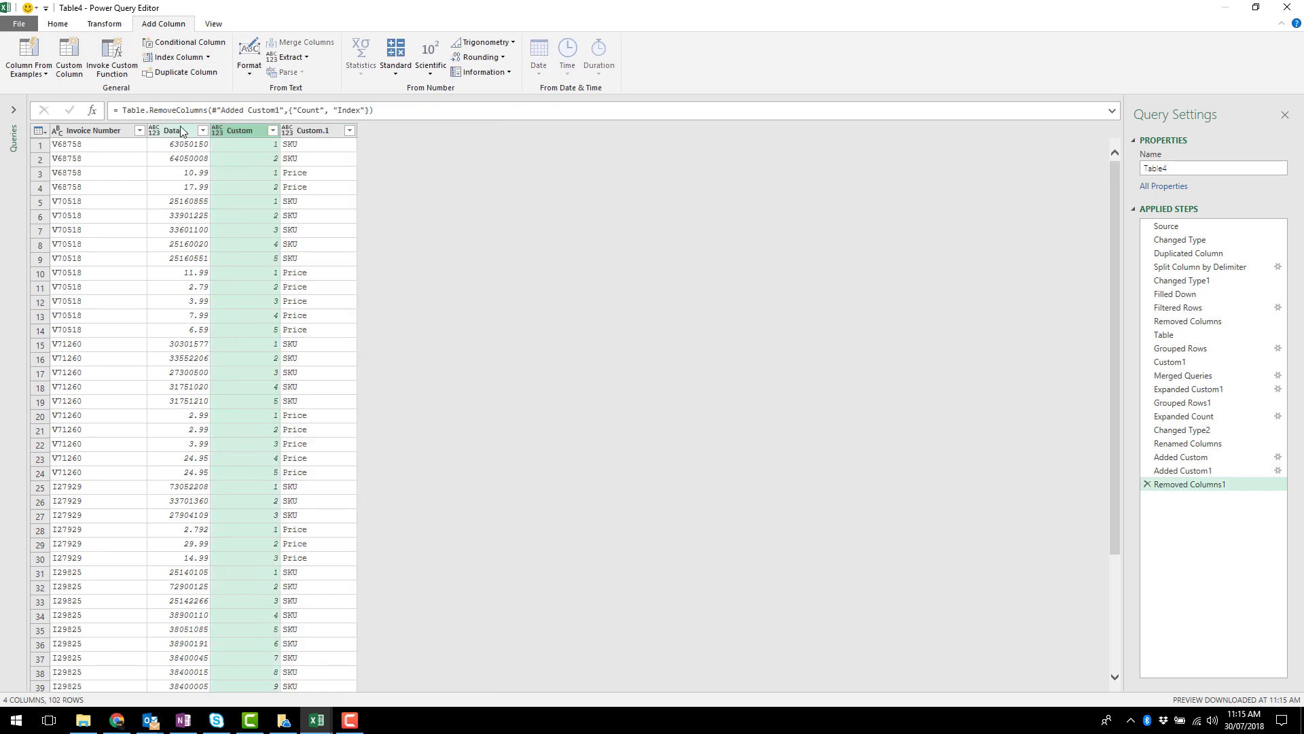
Select the Invoice Number and Custom columns together
left_click(94, 136)
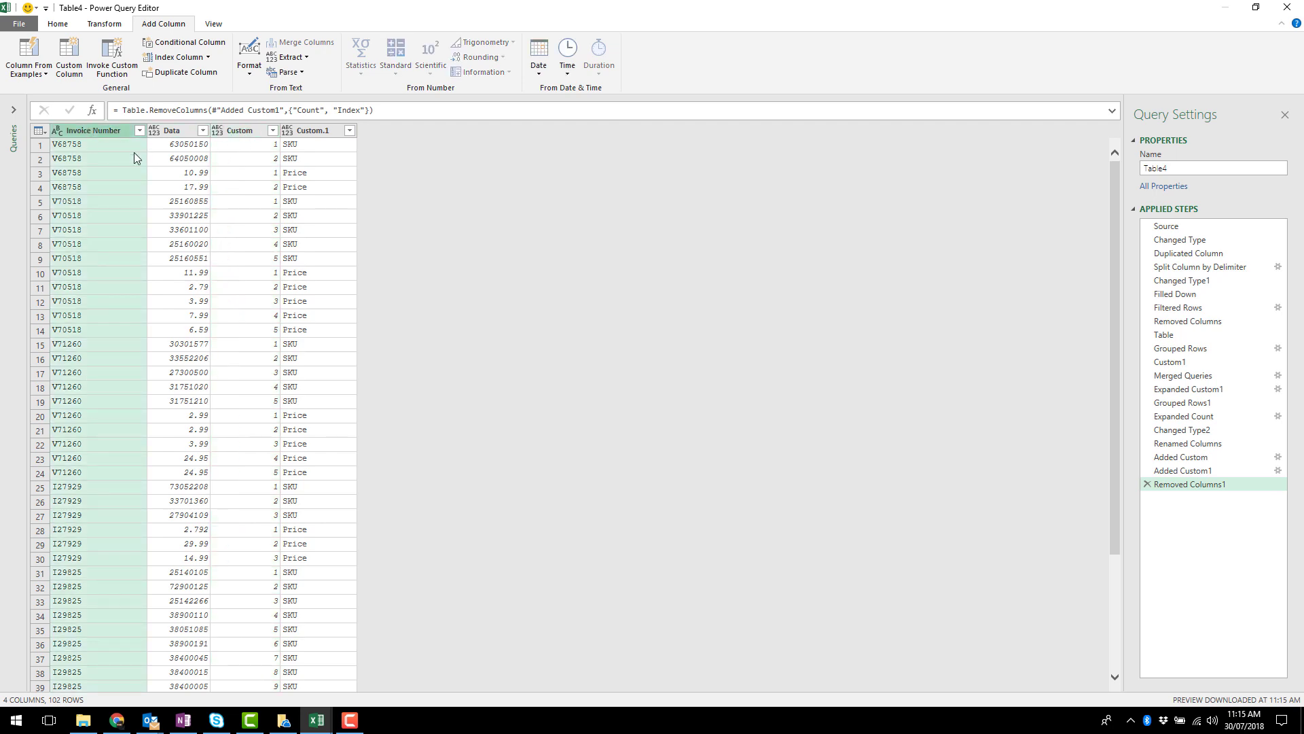
left_click(84, 144)
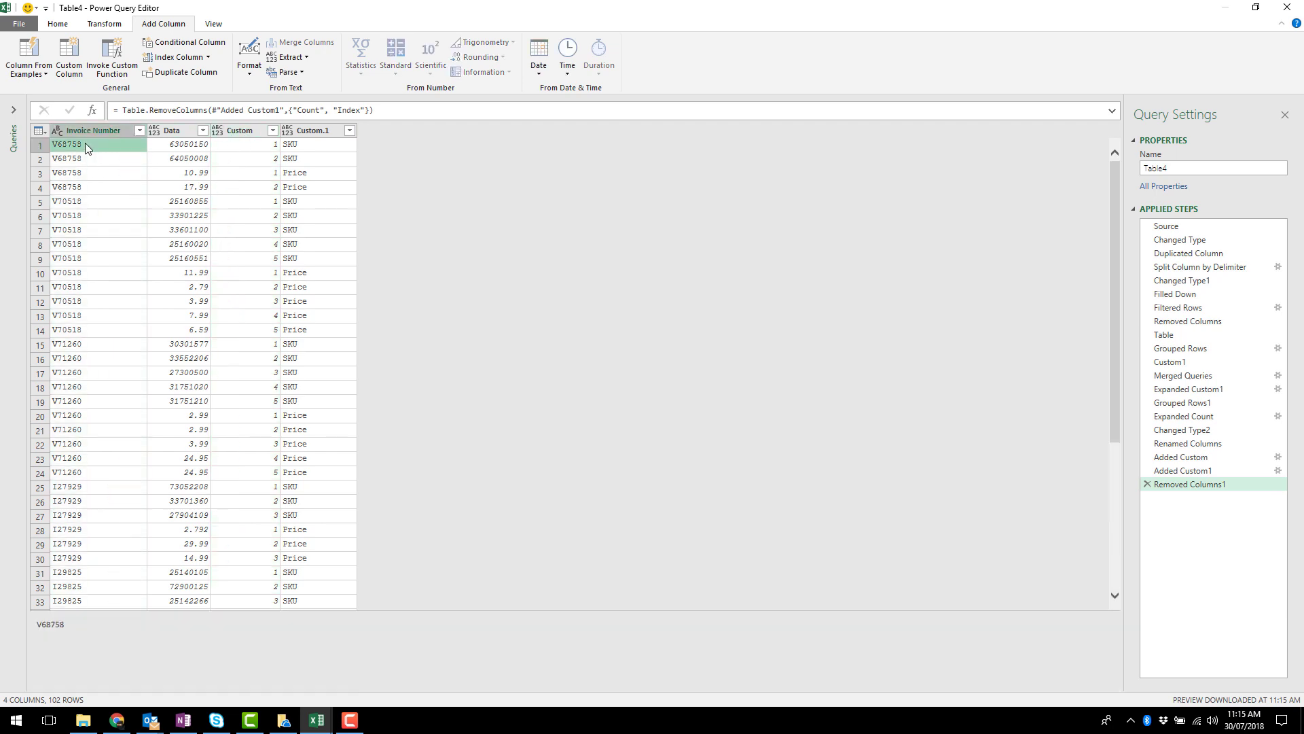
left_click(121, 131)
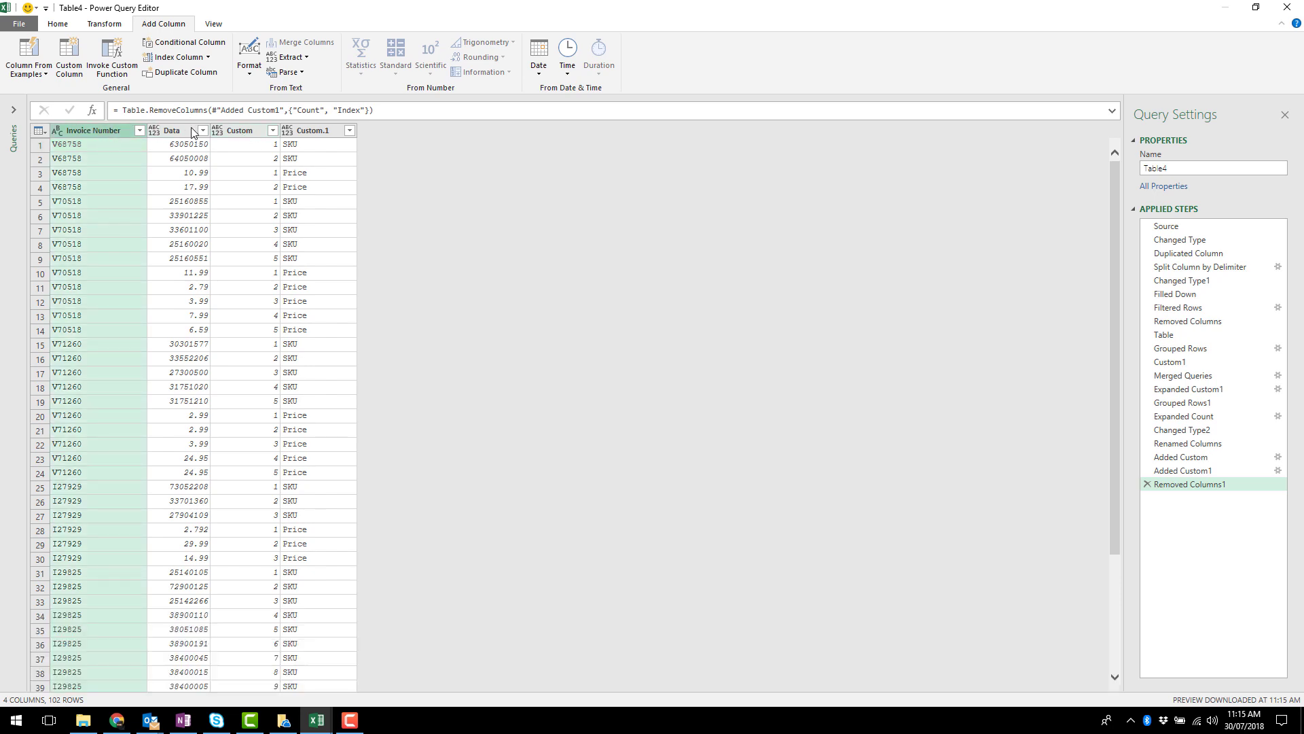
left_click(242, 132, "ctrl")
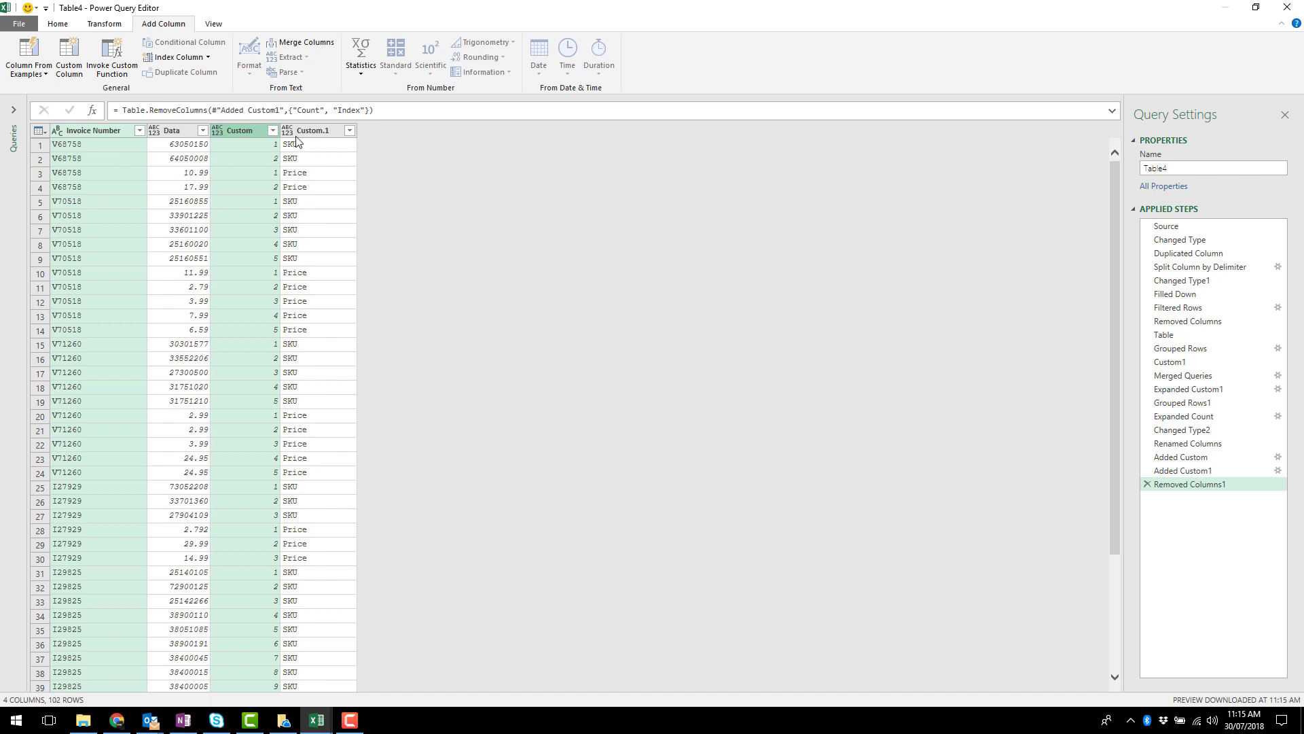
Merge Invoice Number and Custom with a '-' separator and move Merged to the first position
left_click(88, 25)
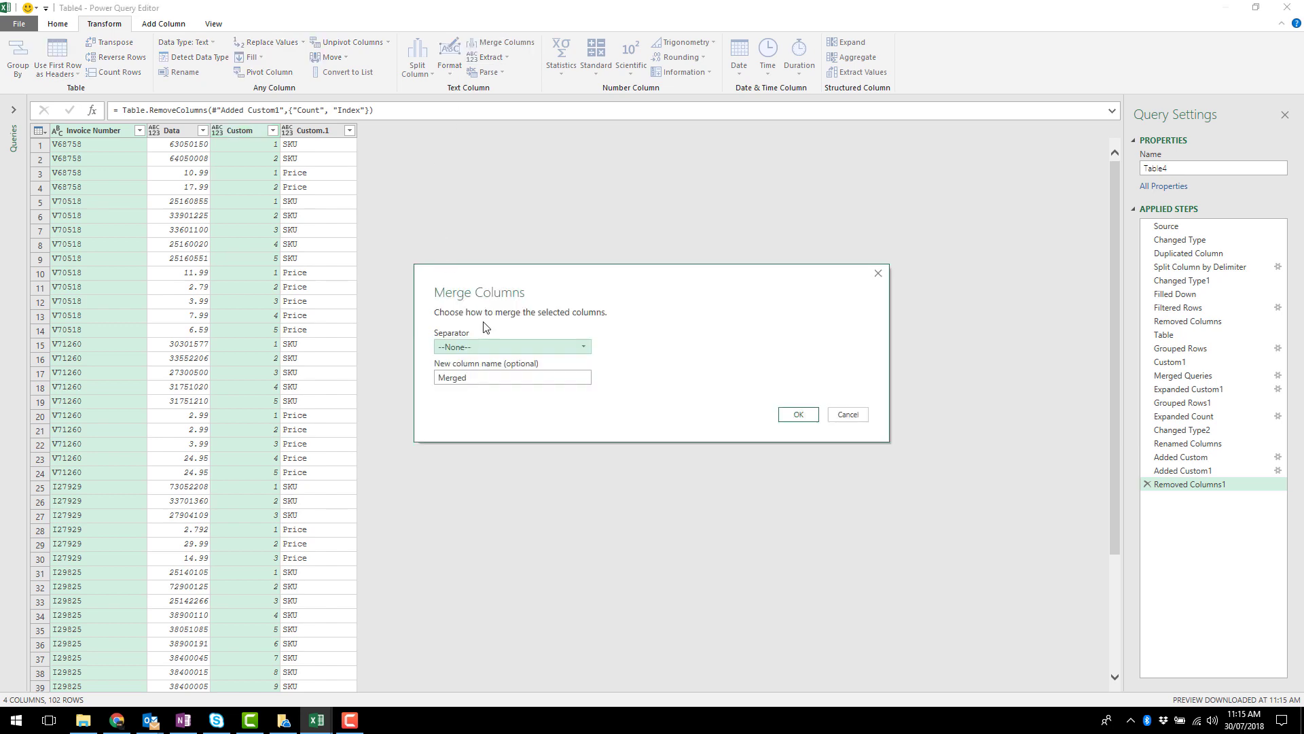
left_click(486, 347)
left_click(468, 456)
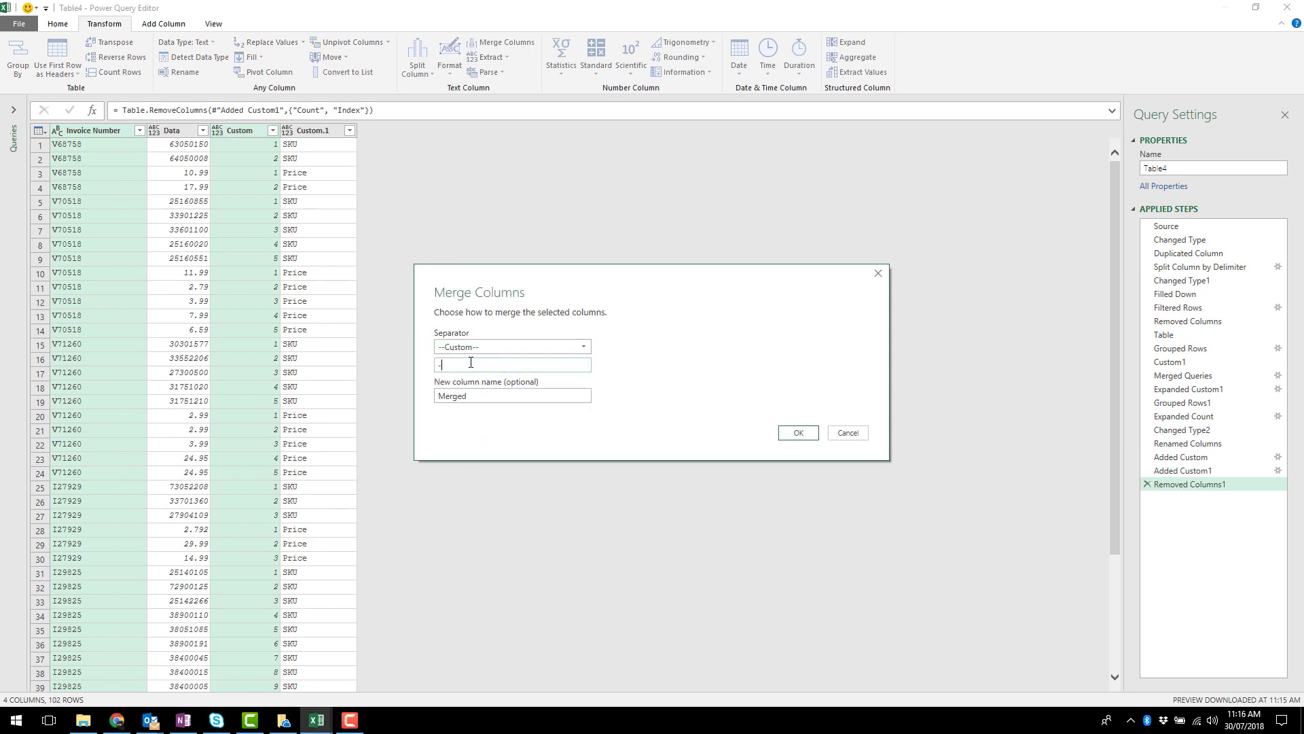
left_click(798, 432)
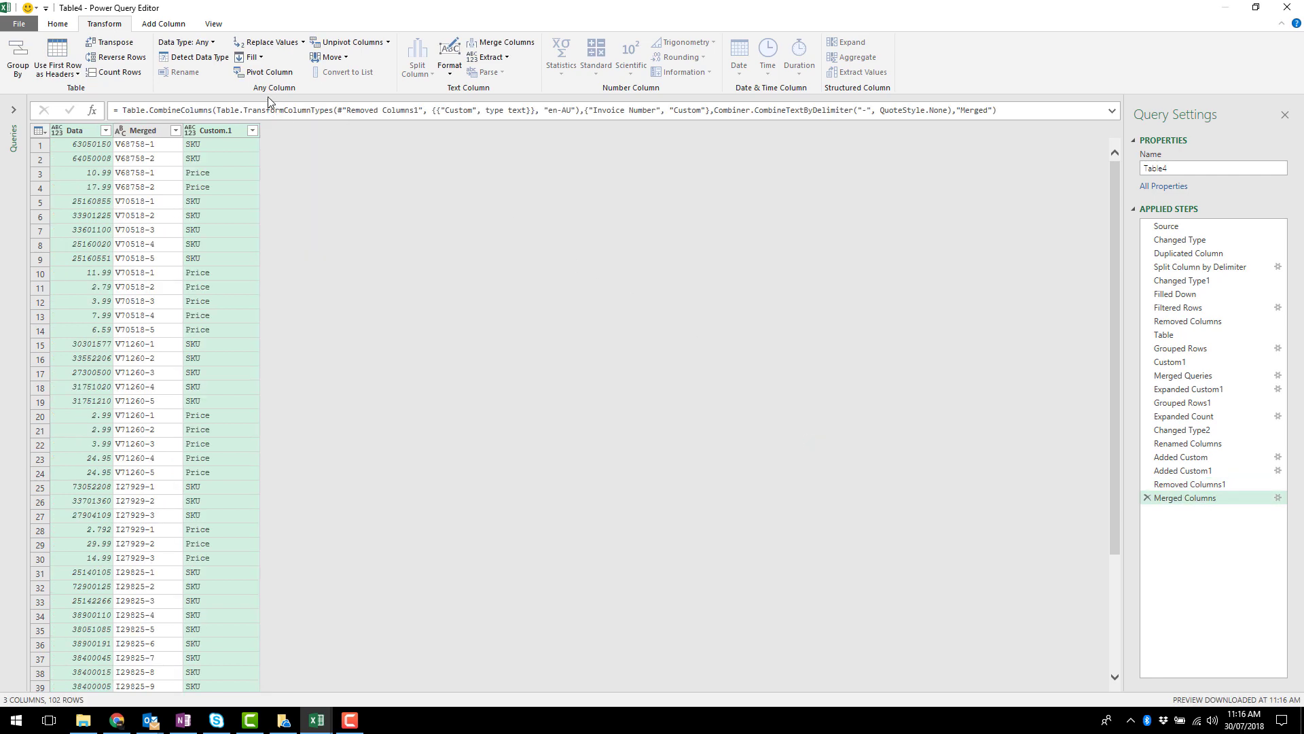
left_click(136, 131)
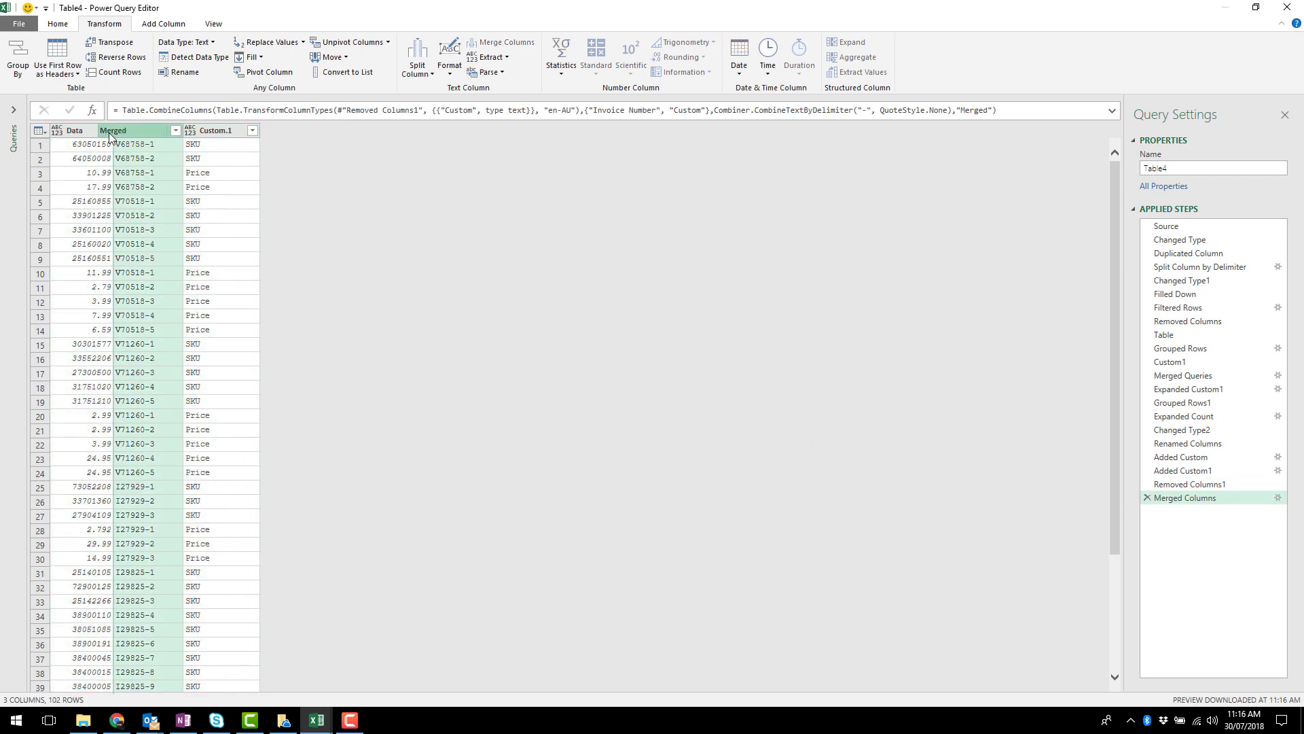
left_click_drag(105, 136, 62, 131)
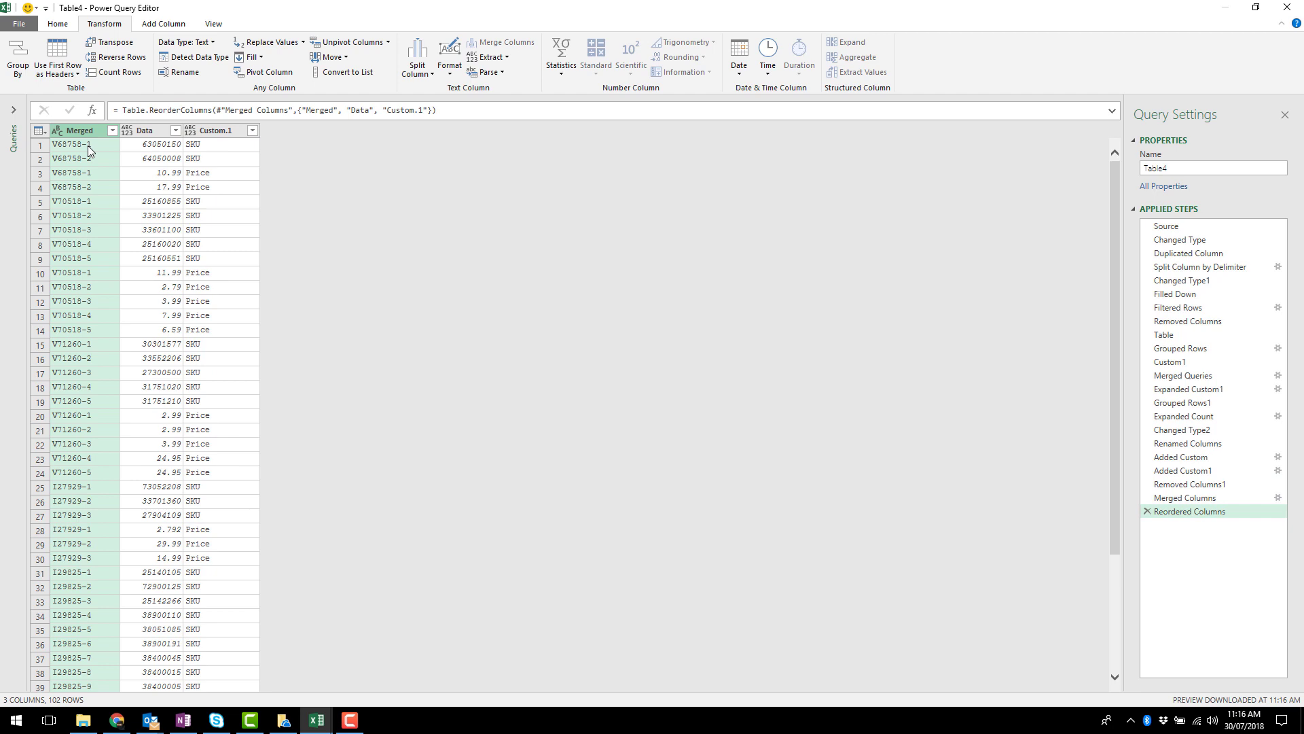
Pivot Custom.1 into SKU and Price columns using Data as values with Don't Aggregate
left_click(208, 136)
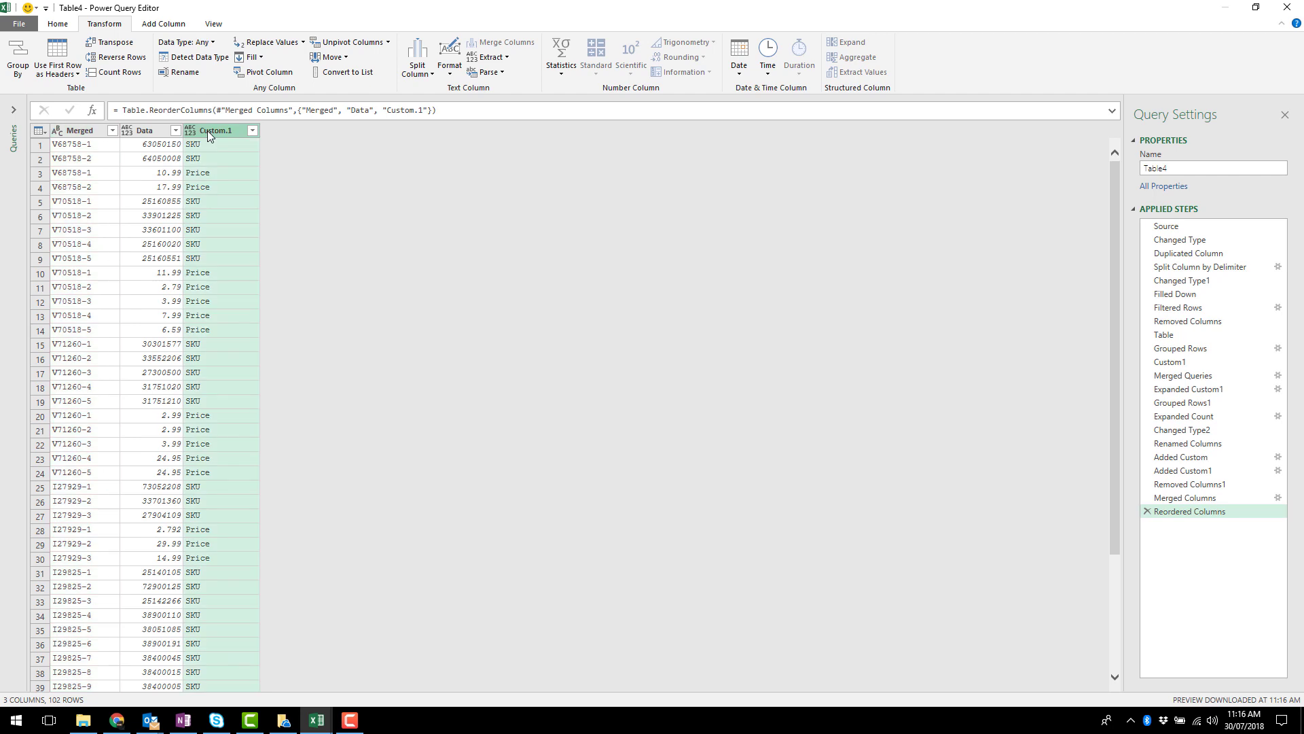
left_click(288, 74)
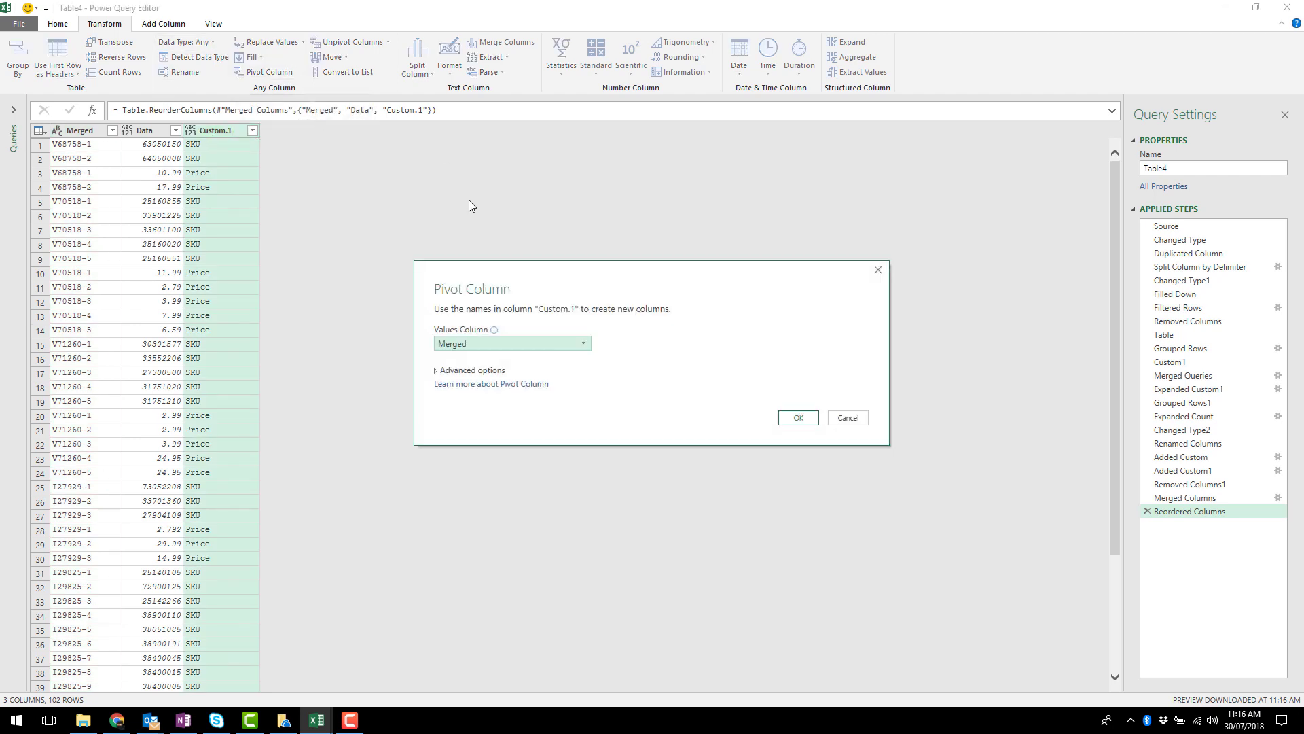
left_click(487, 344)
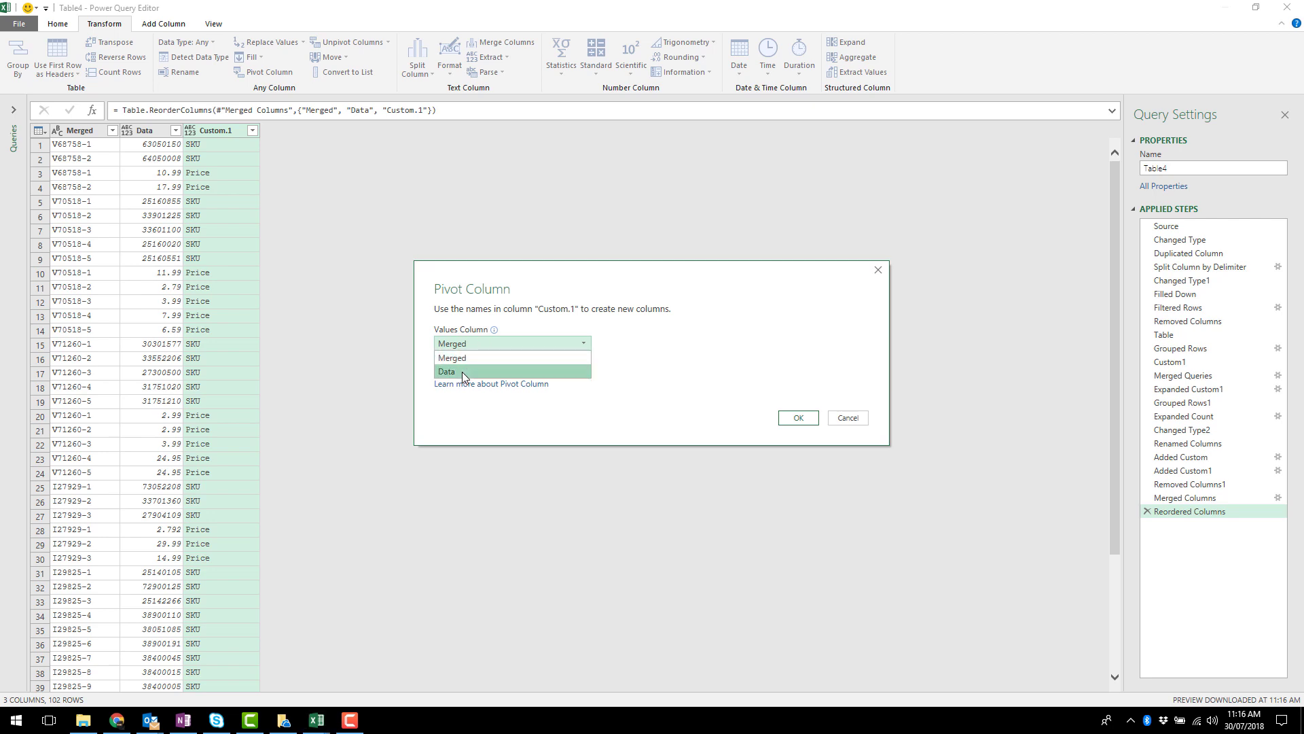
left_click(455, 367)
left_click(460, 371)
left_click(468, 398)
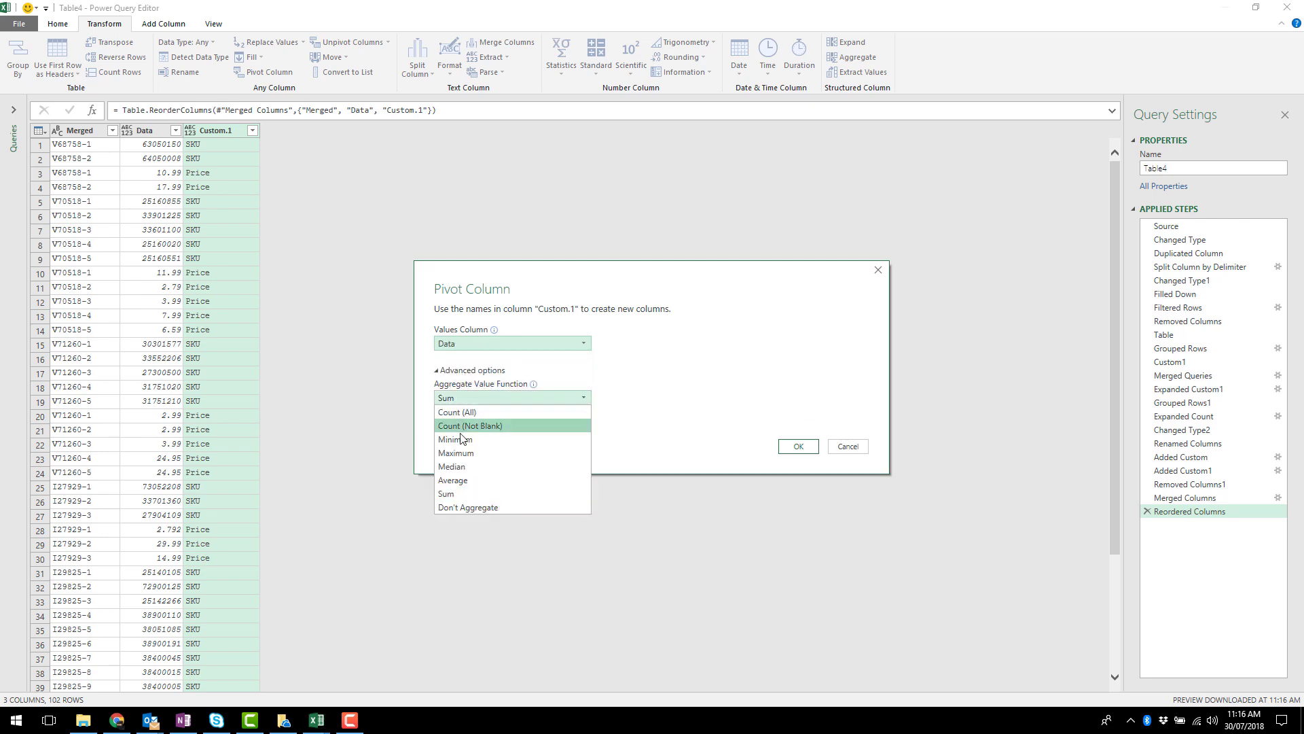
left_click(479, 504)
left_click(799, 446)
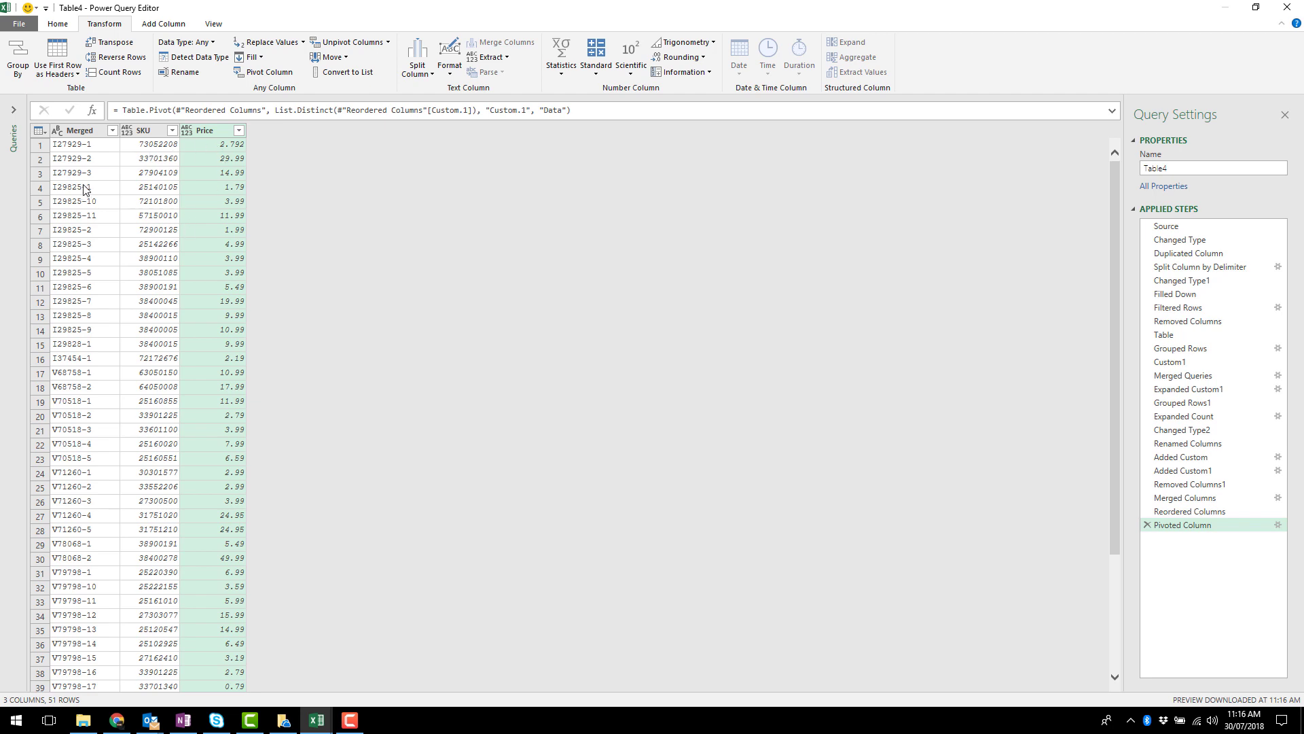
Split the Merged column by the '-' delimiter into two columns
left_click(85, 134)
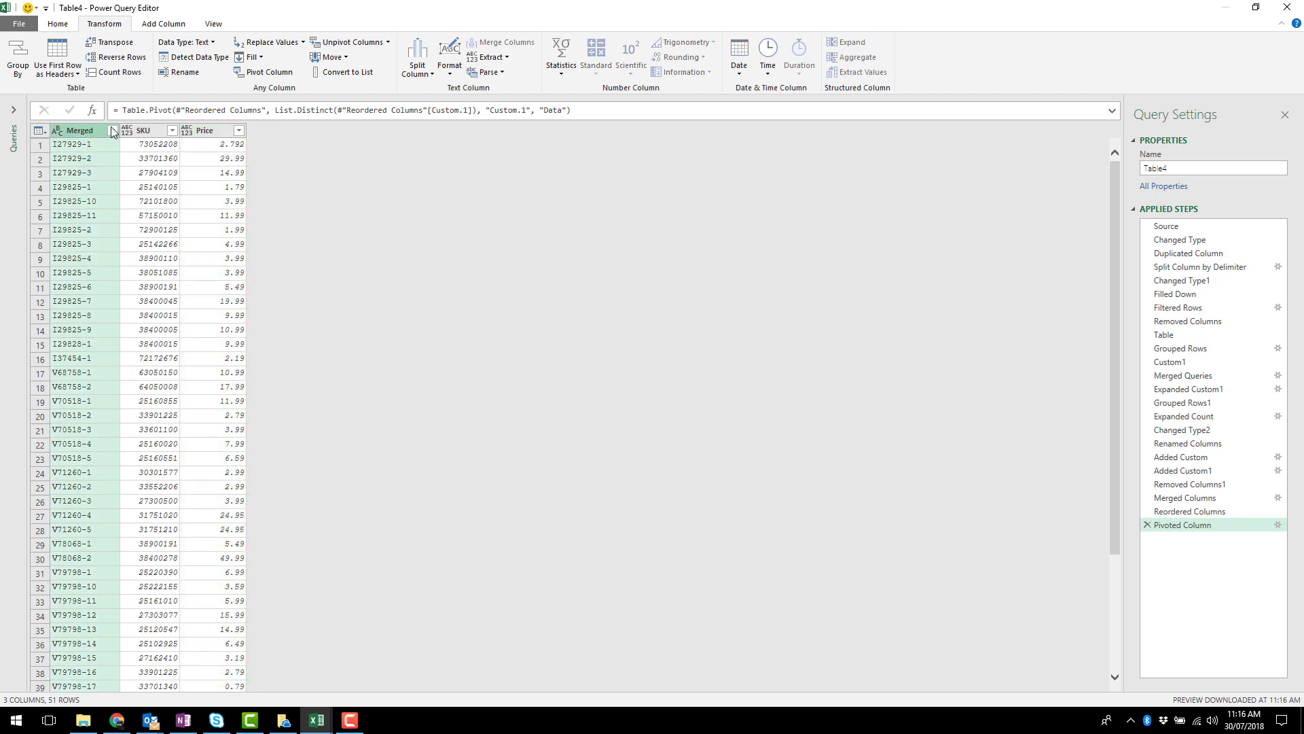
left_click(419, 75)
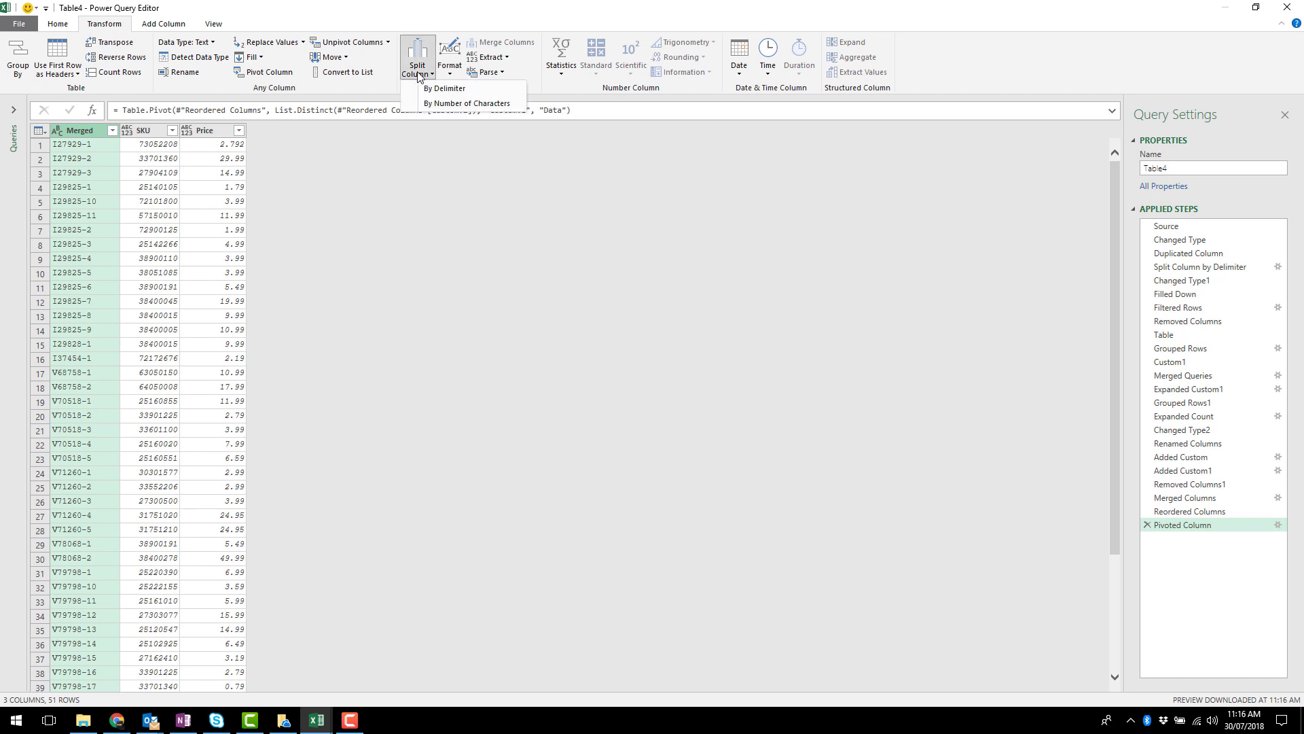
left_click(455, 90)
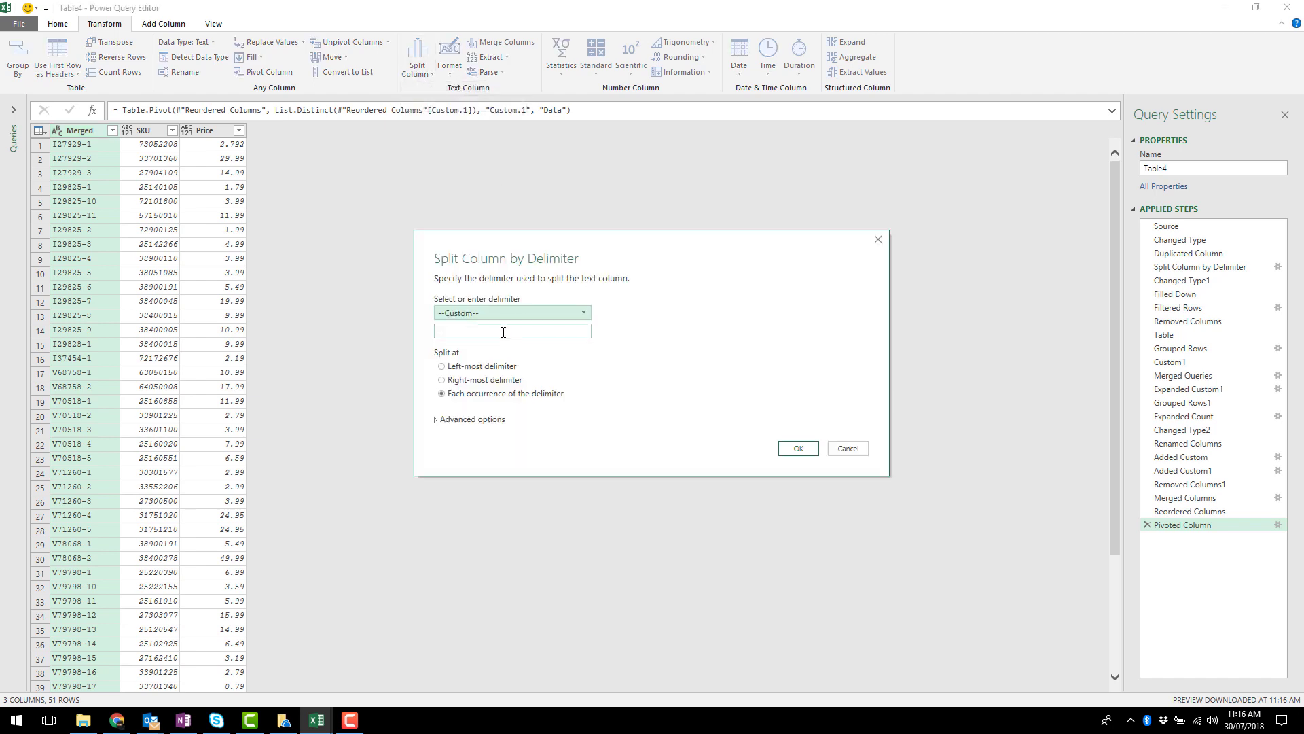
left_click(799, 448)
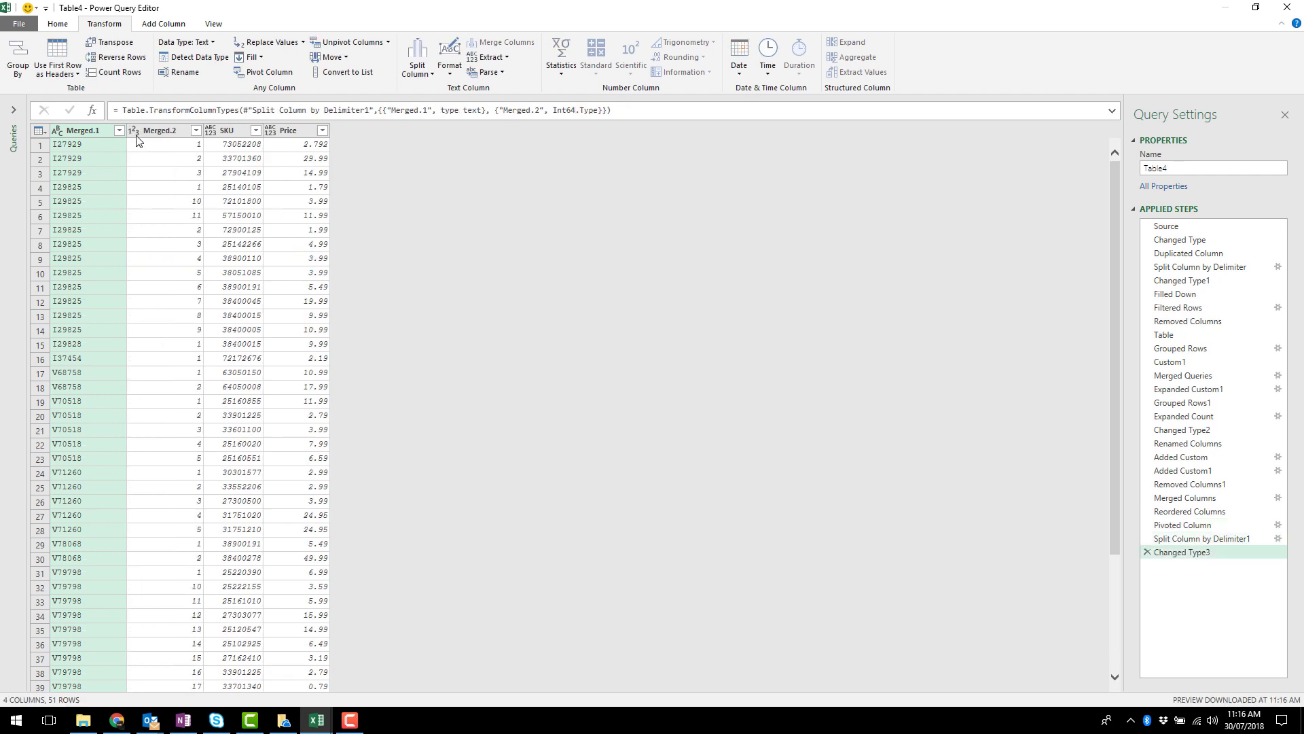
Rename the split columns to 'Invoice Number' and 'Line Number', fixing the capitalisation typo in the formula
double_click(89, 130)
type("Invoice Number")
key("Return")
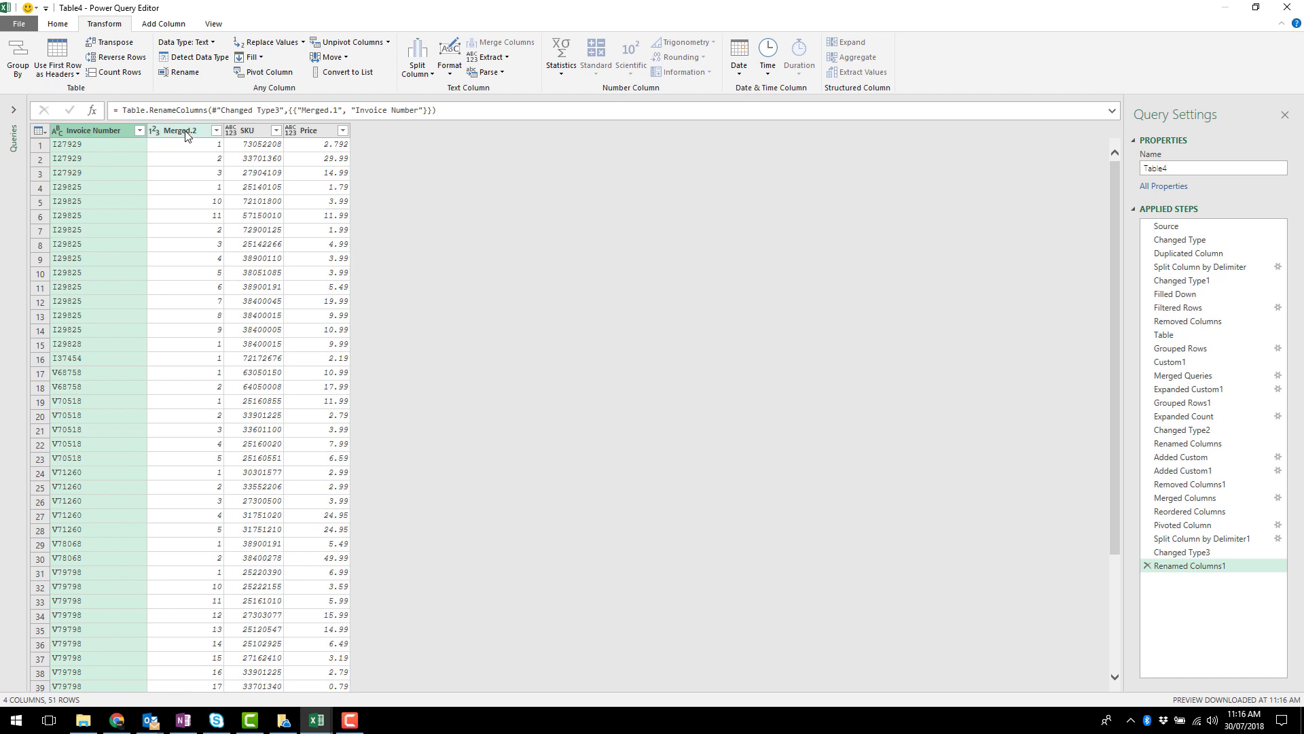
double_click(189, 130)
type("Line N")
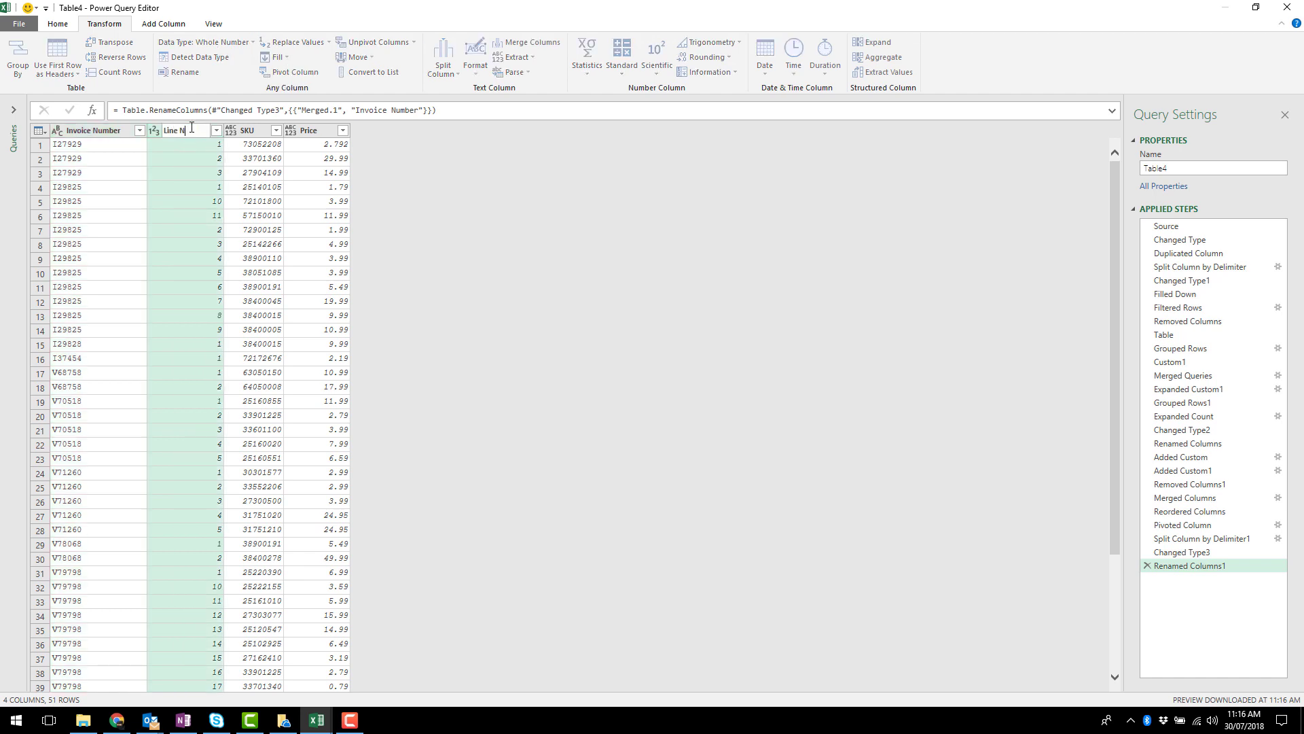
type("Umber")
key("Return")
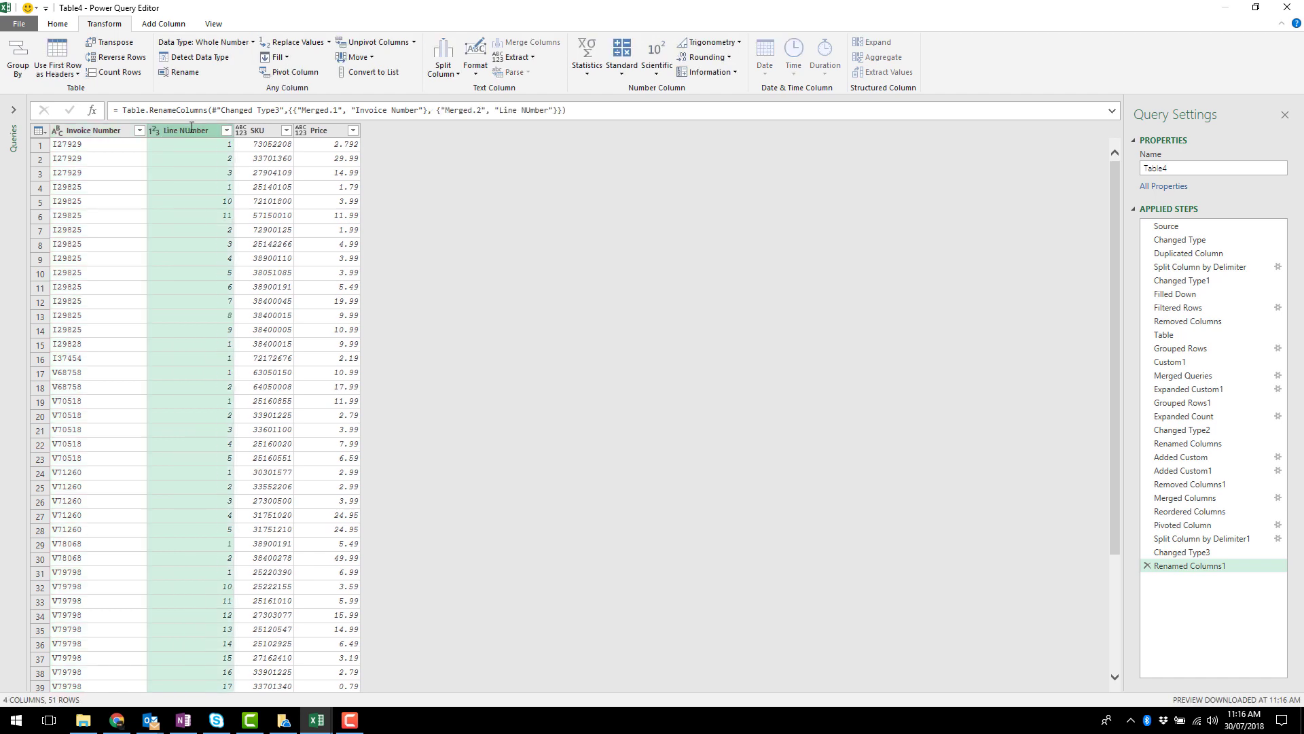
left_click(530, 110)
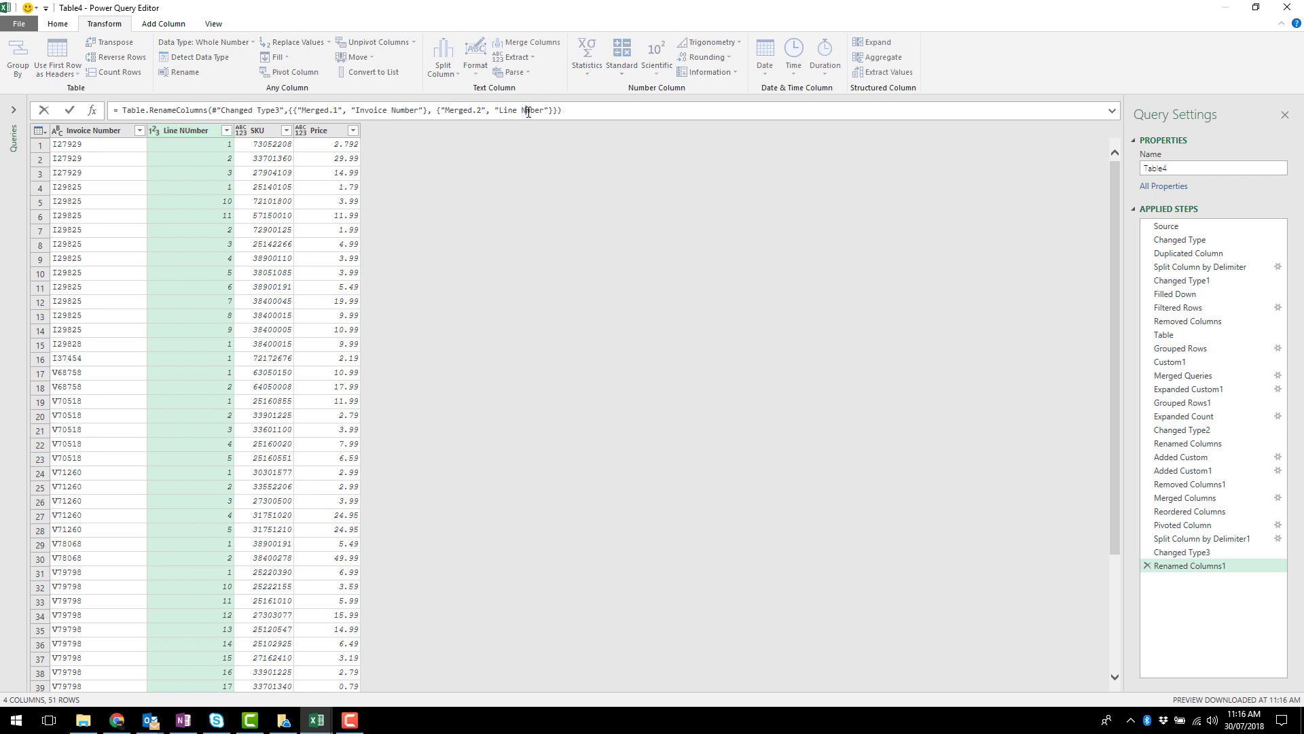
key("BackSpace")
type("u")
Detect number data types for SKU and Price, then Close & Load the table into Excel
left_click(259, 140)
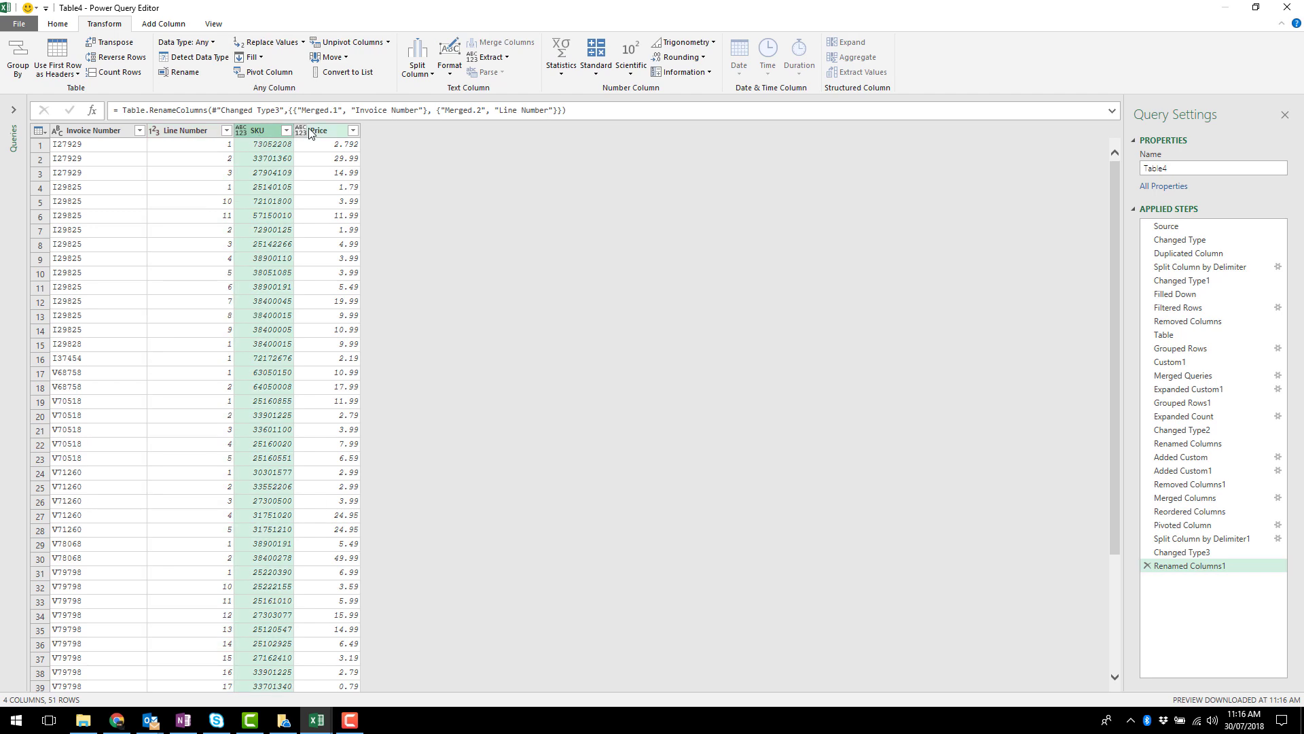
left_click(328, 133, "ctrl")
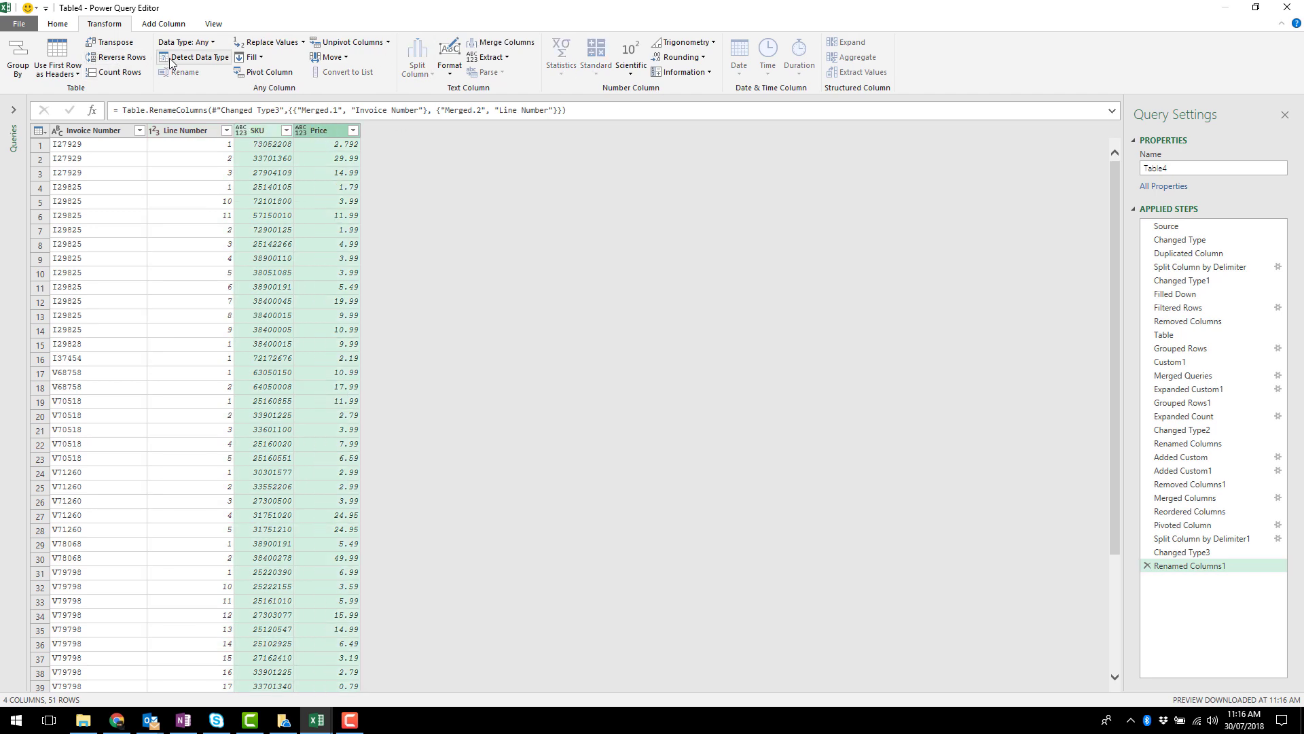
left_click(196, 57)
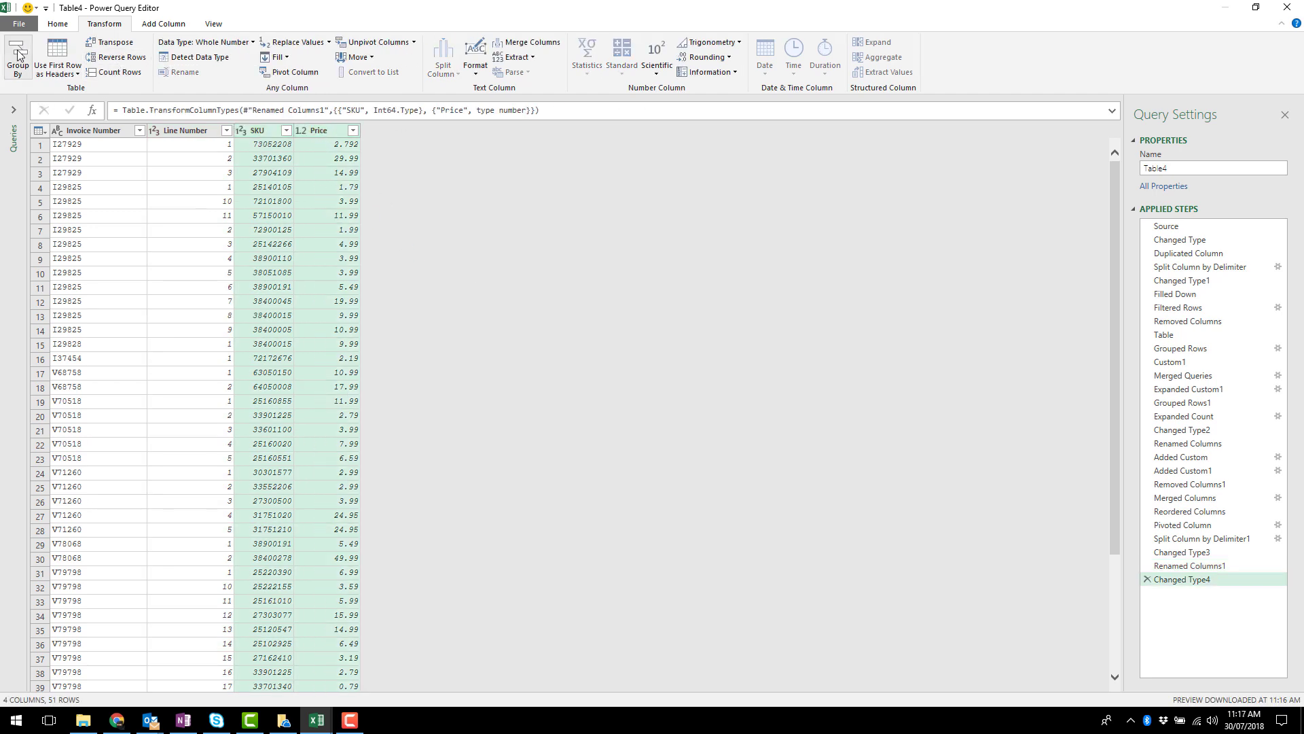
left_click(19, 23)
left_click(59, 46)
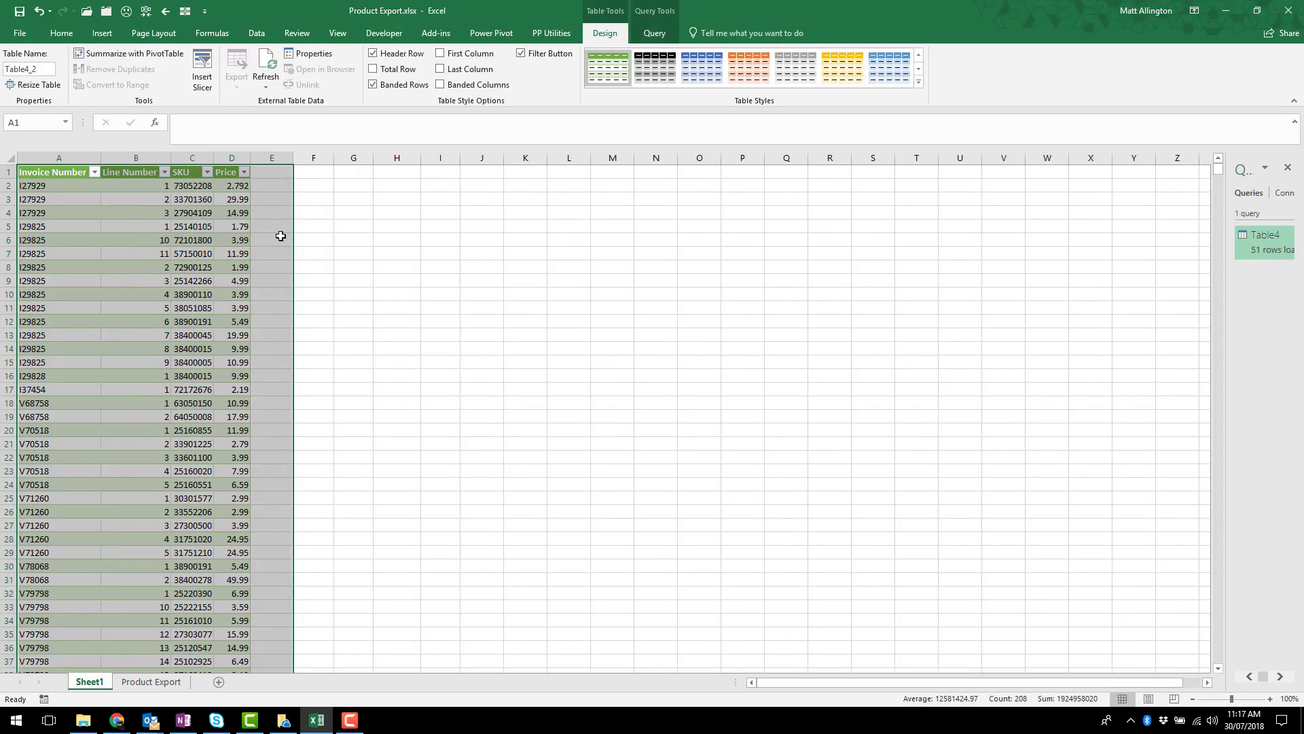
Sort Line Number smallest to largest, then Invoice Number A to Z
left_click(245, 227)
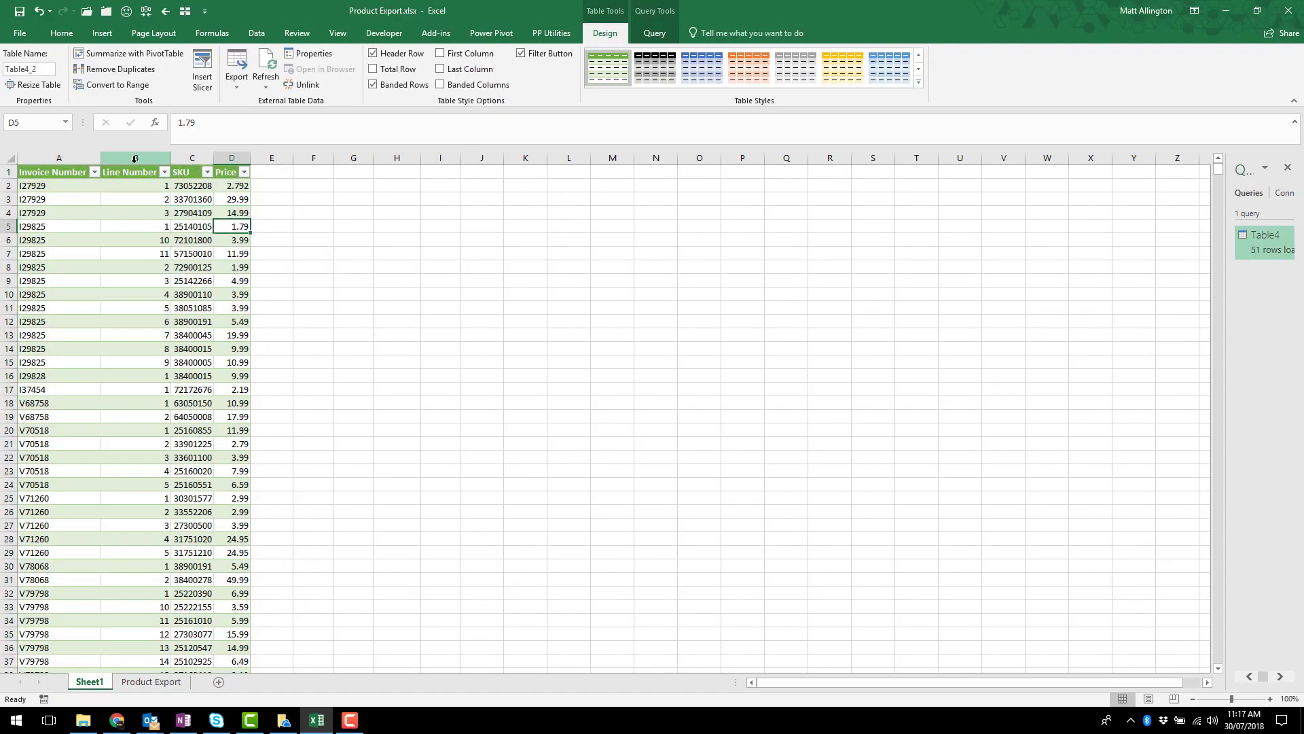
left_click(94, 172)
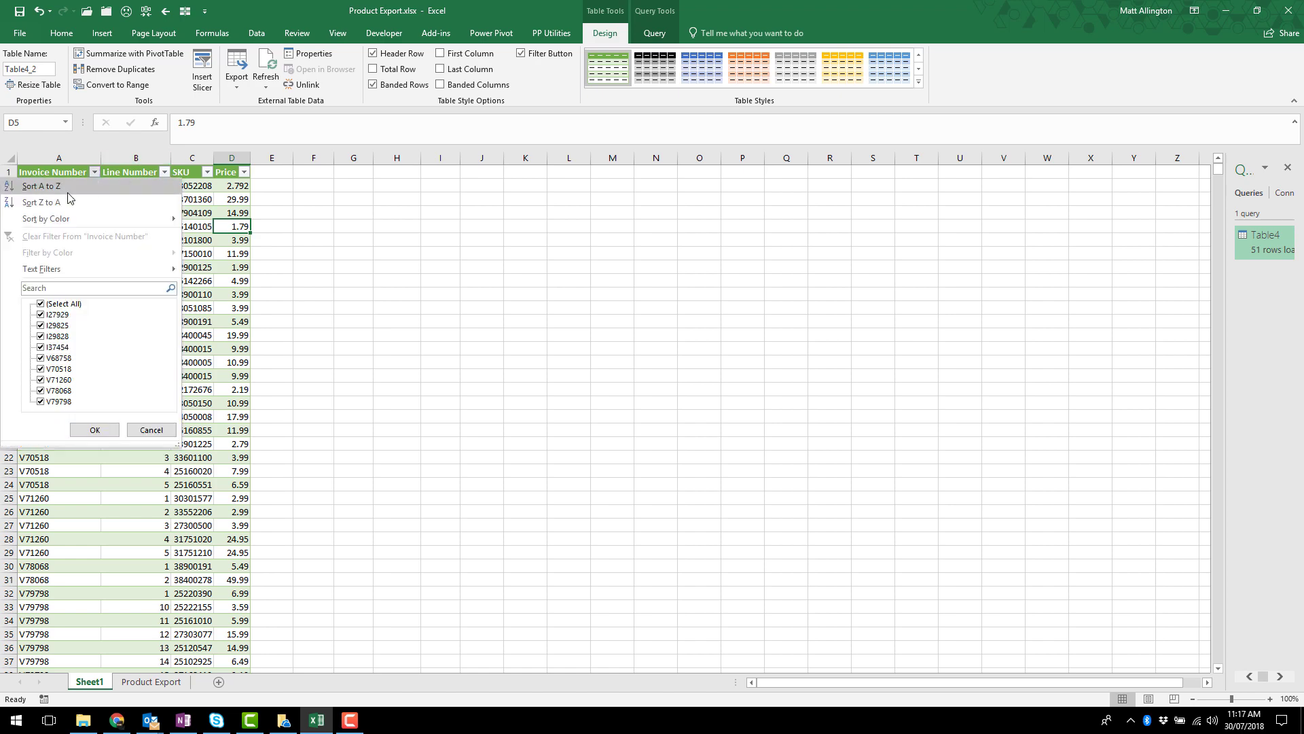
left_click(124, 172)
left_click(164, 171)
left_click(123, 186)
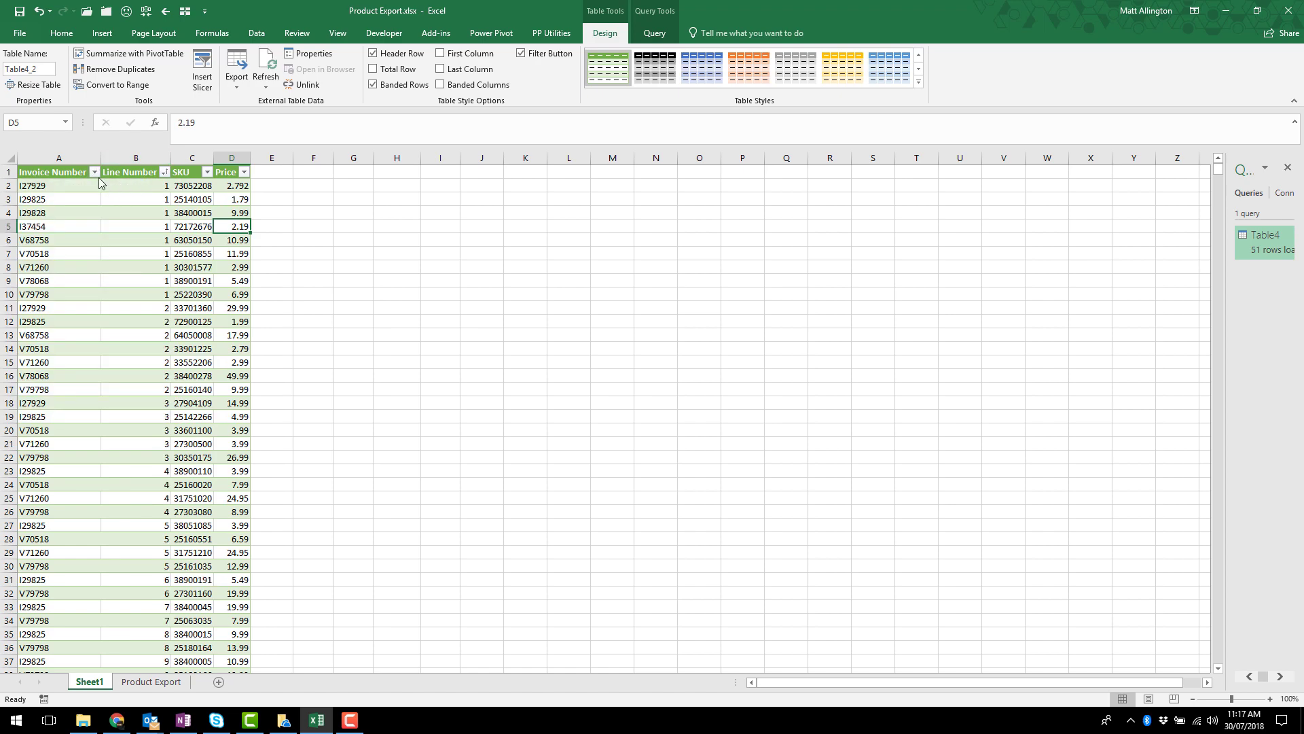
left_click(94, 172)
left_click(49, 189)
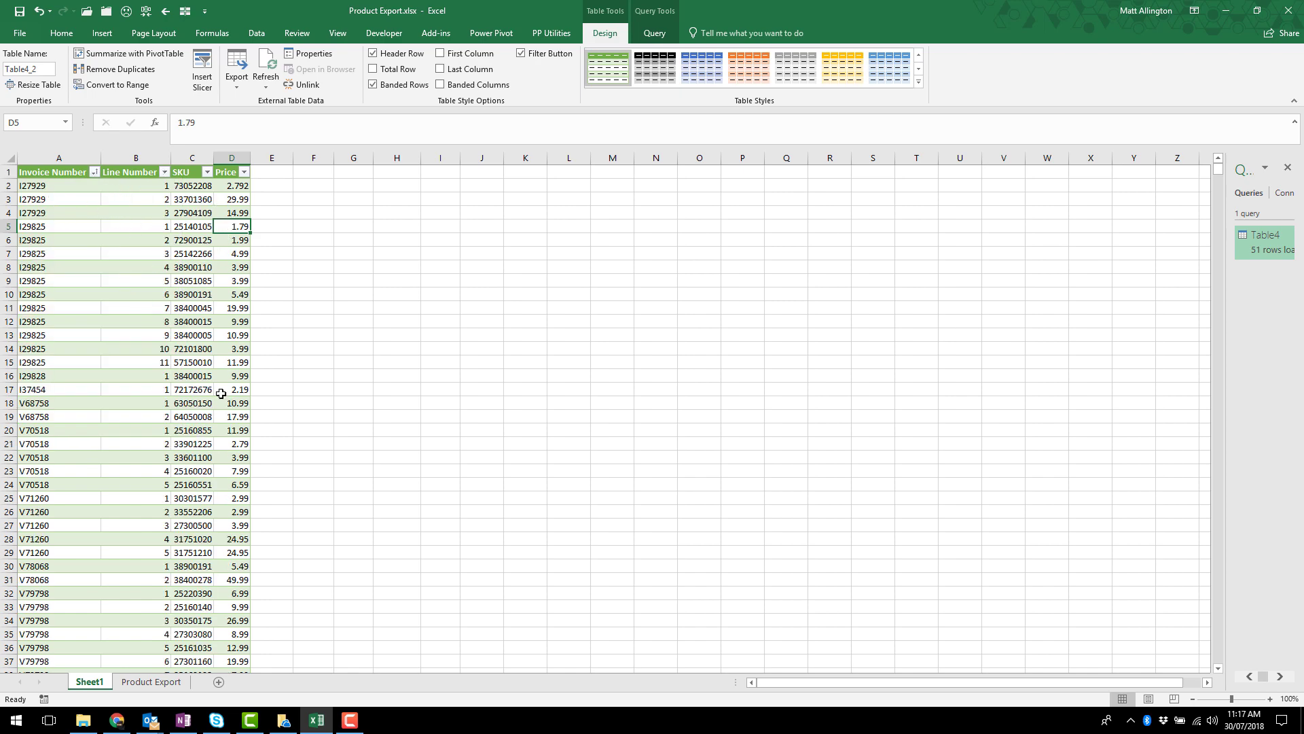
scroll(216, 404, "down", 11)
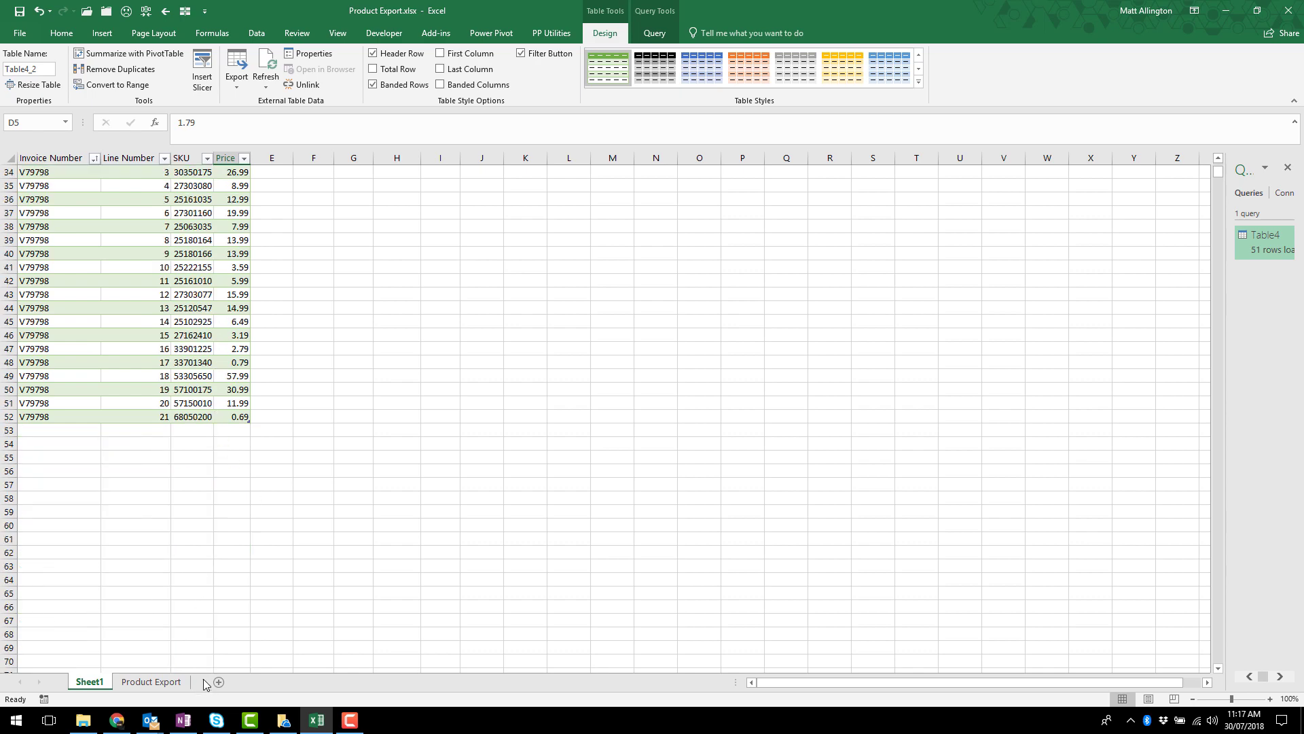
scroll(176, 356, "up", 11)
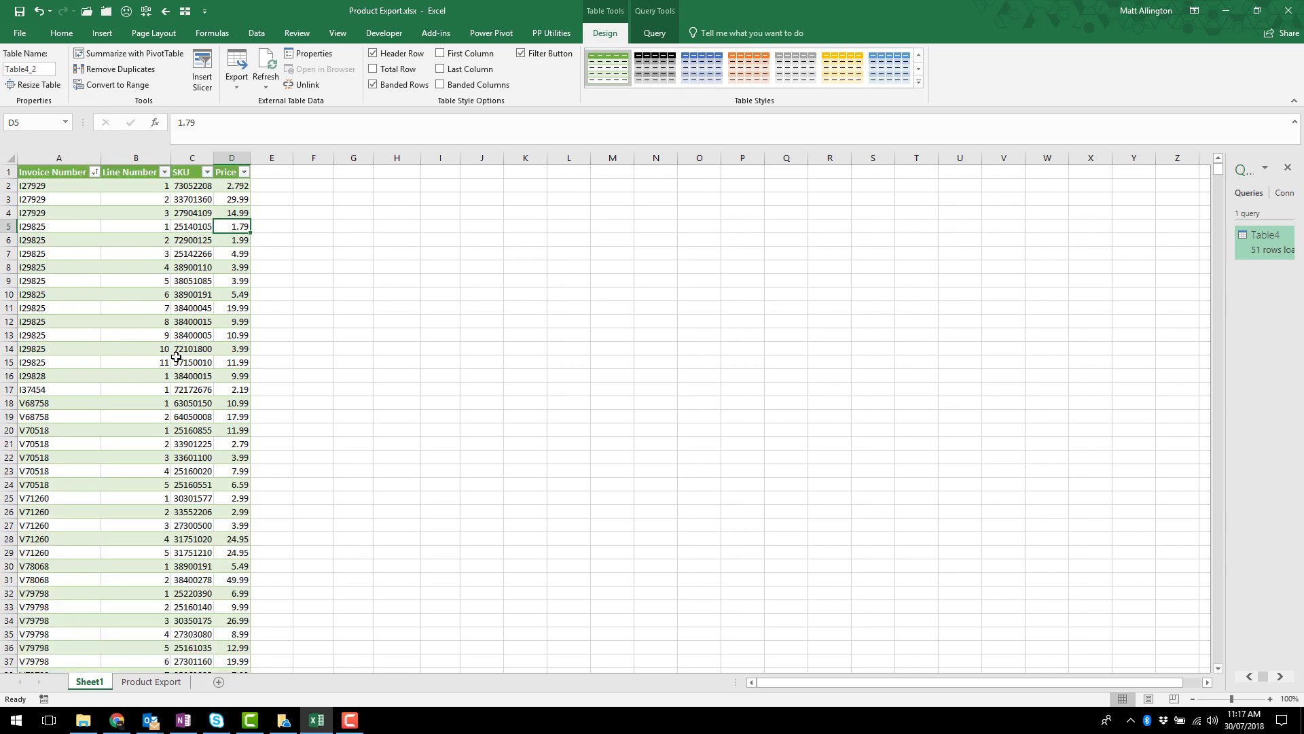